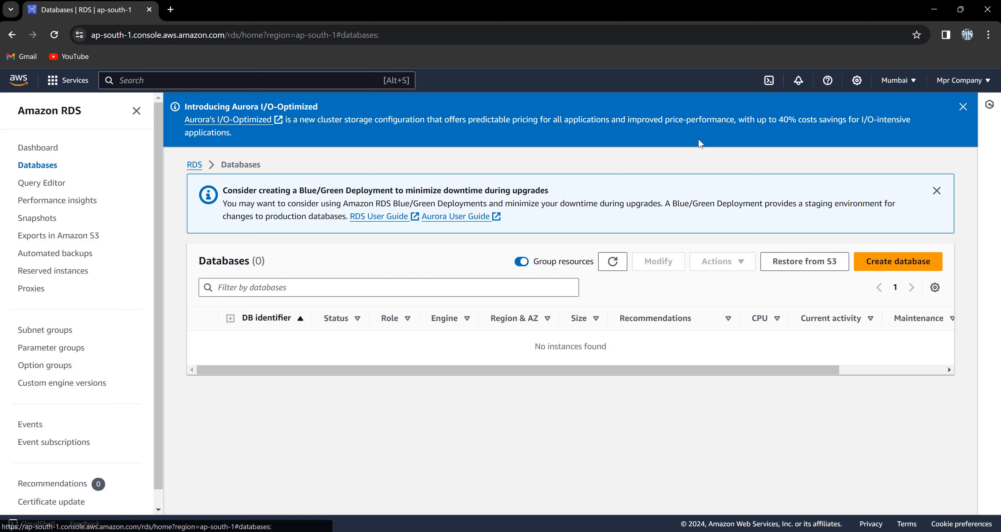
Start creating a new database with the standard method and select MySQL as the engine type.
{"action": "left_click", "coordinate": [963, 107]}
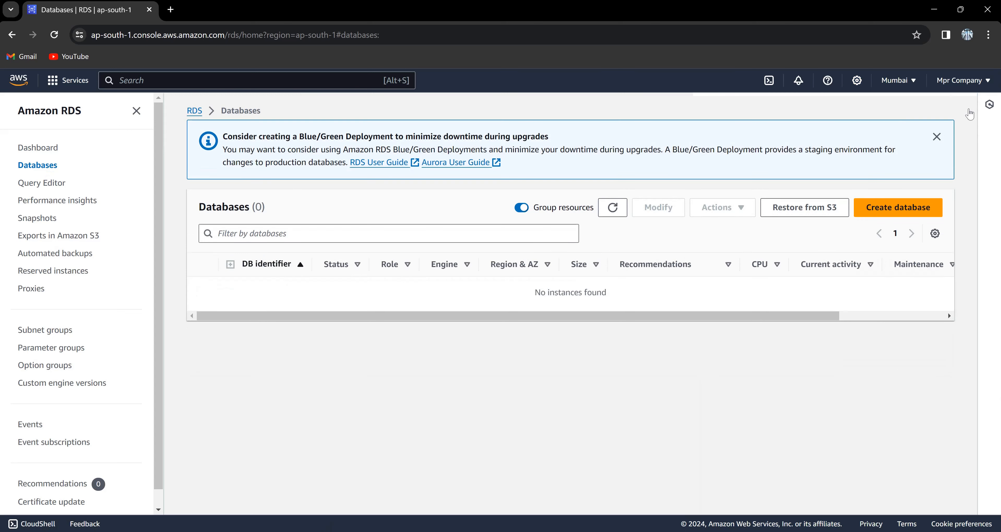
{"action": "left_click", "coordinate": [911, 209]}
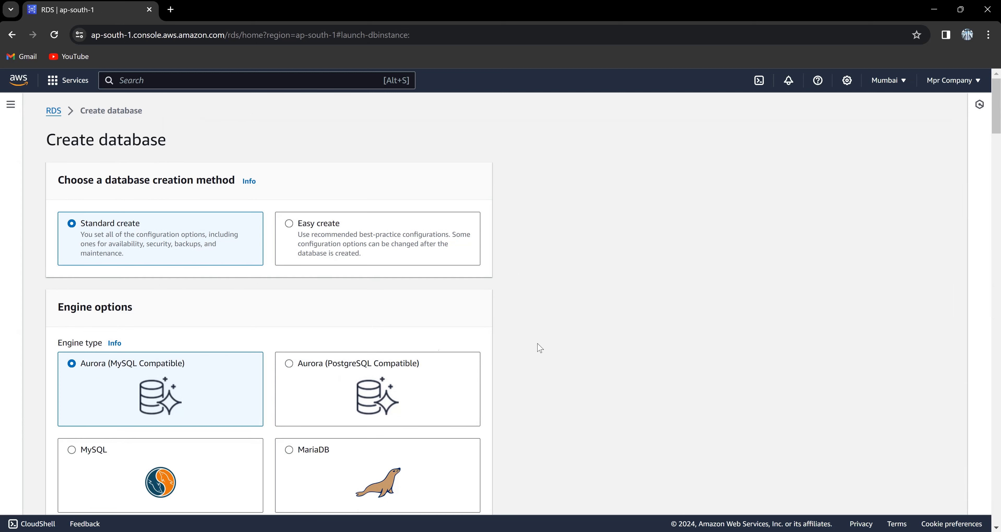
{"action": "scroll", "coordinate": [548, 350], "scroll_direction": "down", "scroll_amount": 4}
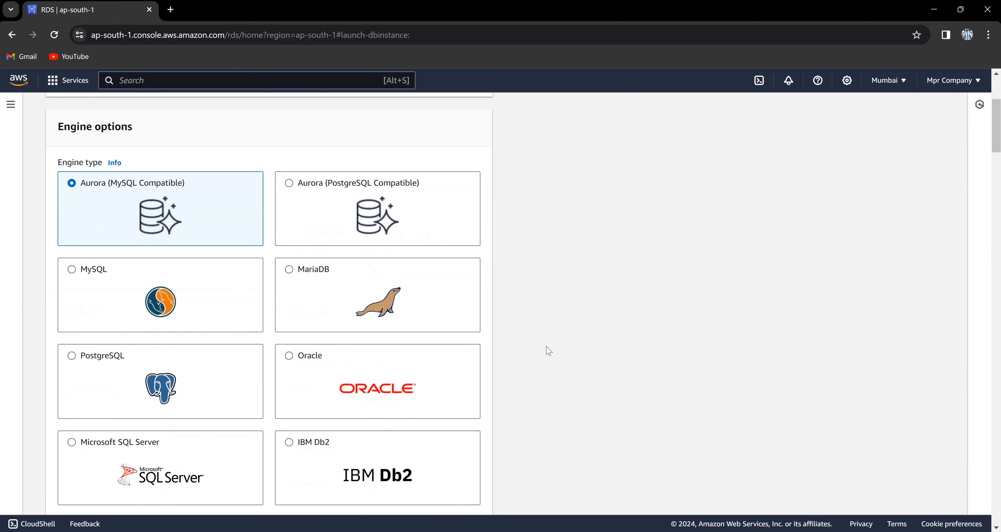
{"action": "left_click", "coordinate": [202, 302]}
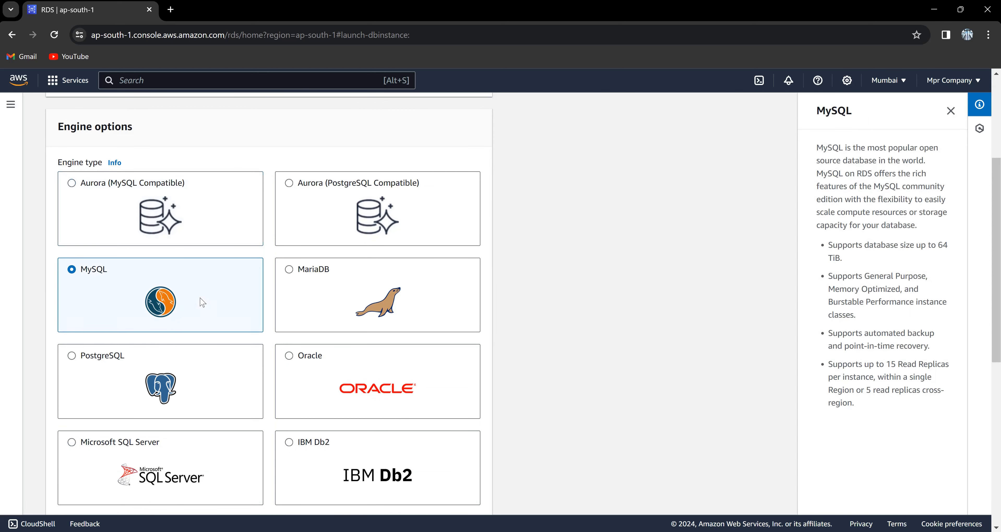
{"action": "left_click", "coordinate": [202, 220]}
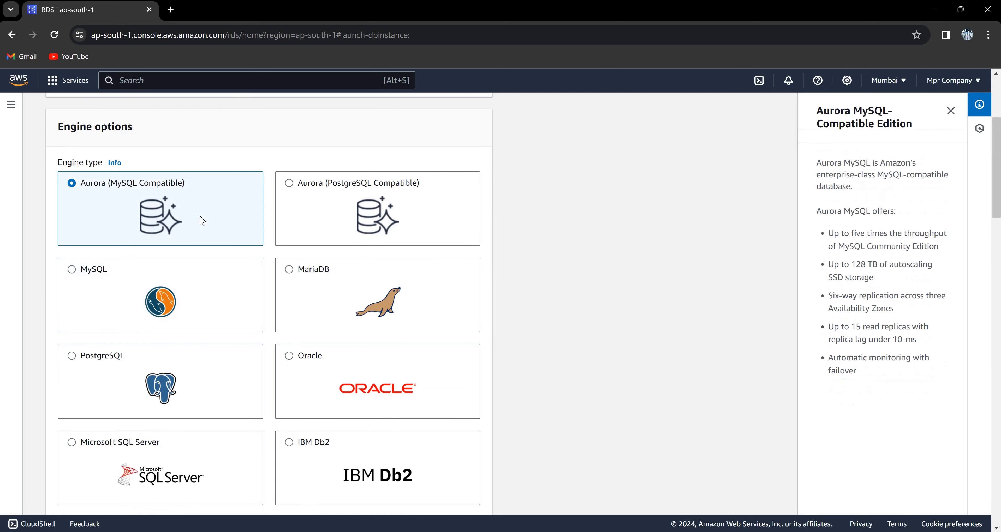
{"action": "left_click", "coordinate": [197, 294]}
{"action": "scroll", "coordinate": [197, 294], "scroll_direction": "down", "scroll_amount": 3}
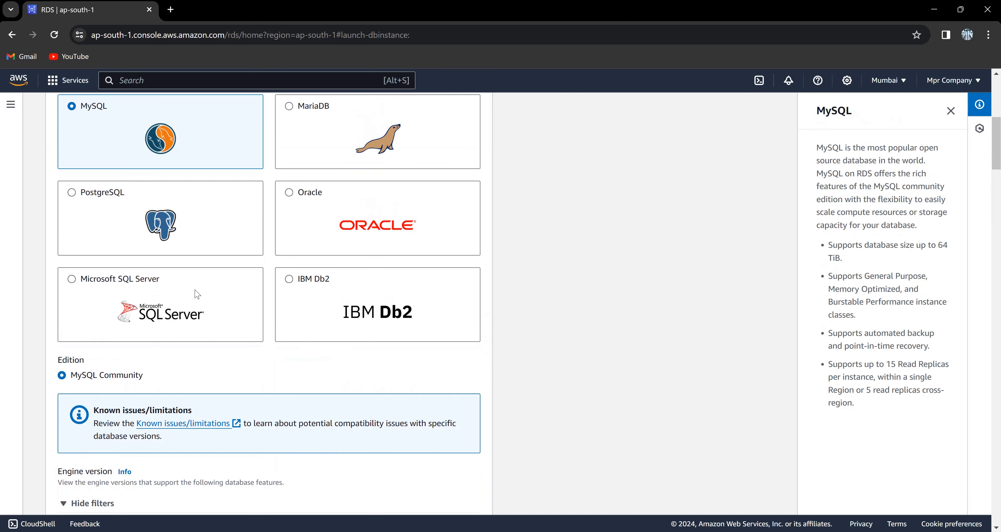
Choose the Free tier template for the MySQL database.
{"action": "scroll", "coordinate": [197, 294], "scroll_direction": "down", "scroll_amount": 5}
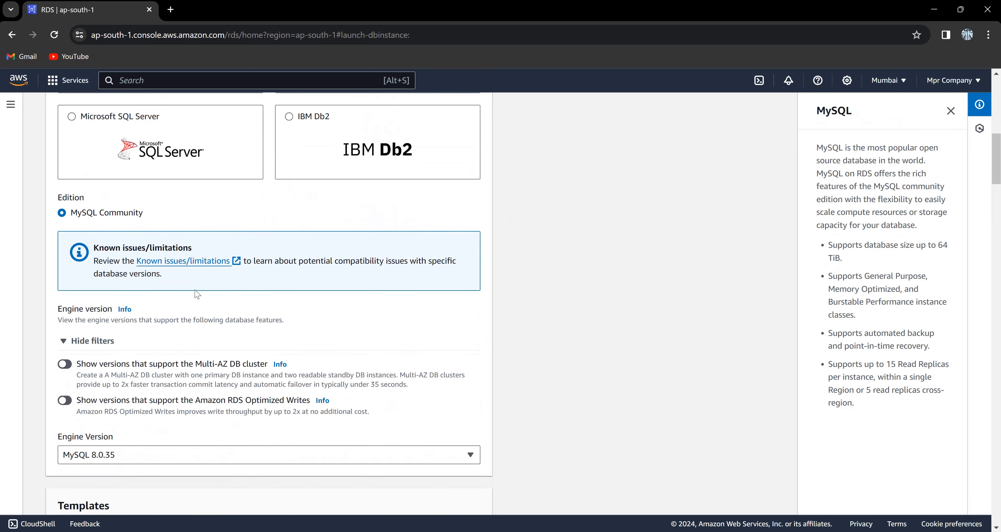
{"action": "scroll", "coordinate": [197, 294], "scroll_direction": "down", "scroll_amount": 5}
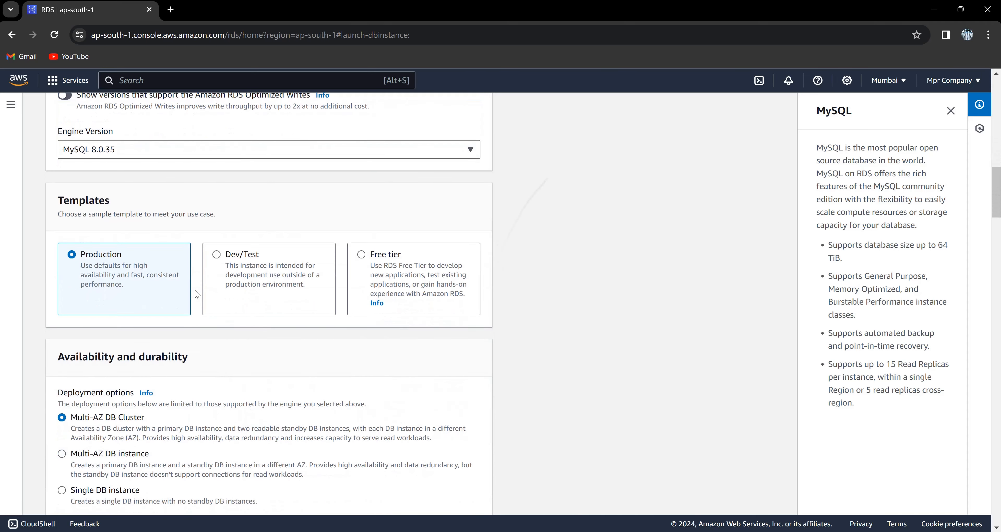
{"action": "scroll", "coordinate": [197, 295], "scroll_direction": "down", "scroll_amount": 4}
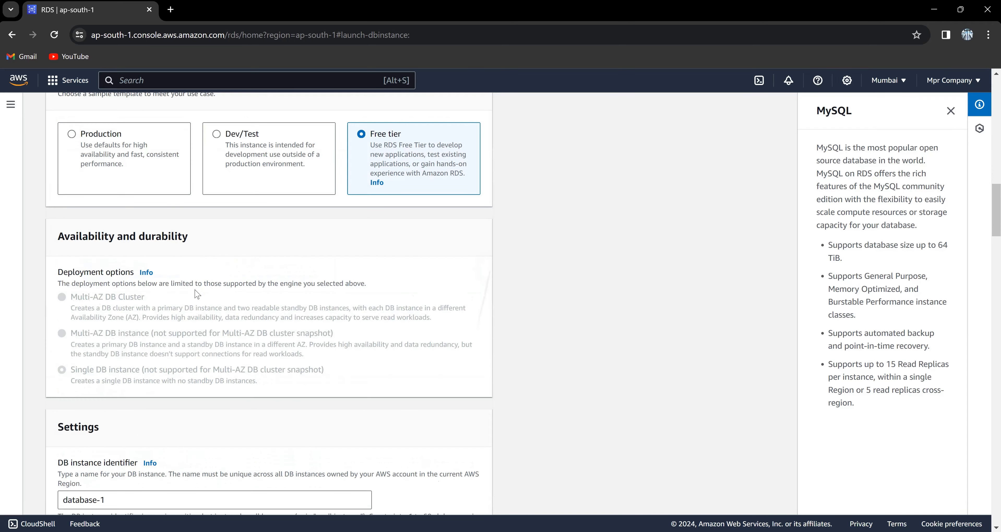
{"action": "scroll", "coordinate": [197, 294], "scroll_direction": "down", "scroll_amount": 3}
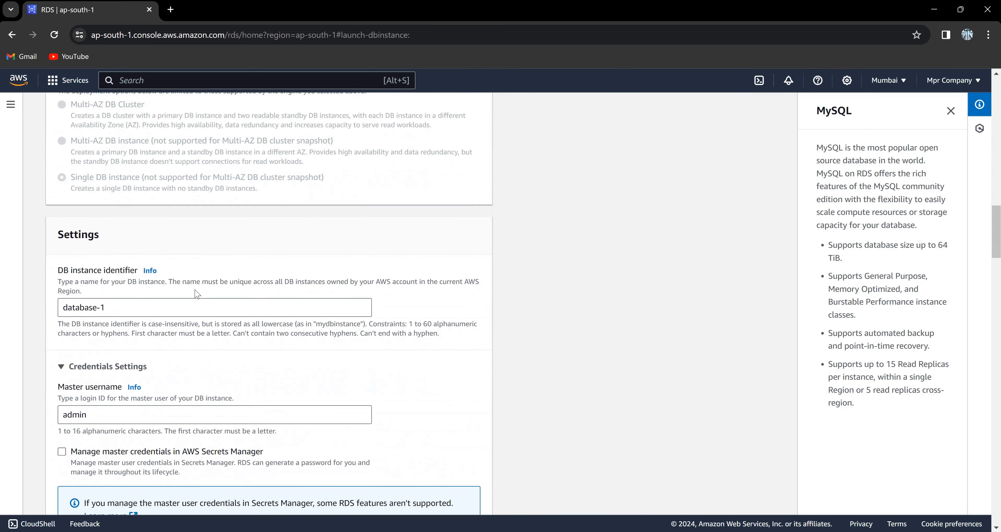
{"action": "scroll", "coordinate": [197, 295], "scroll_direction": "up", "scroll_amount": 5}
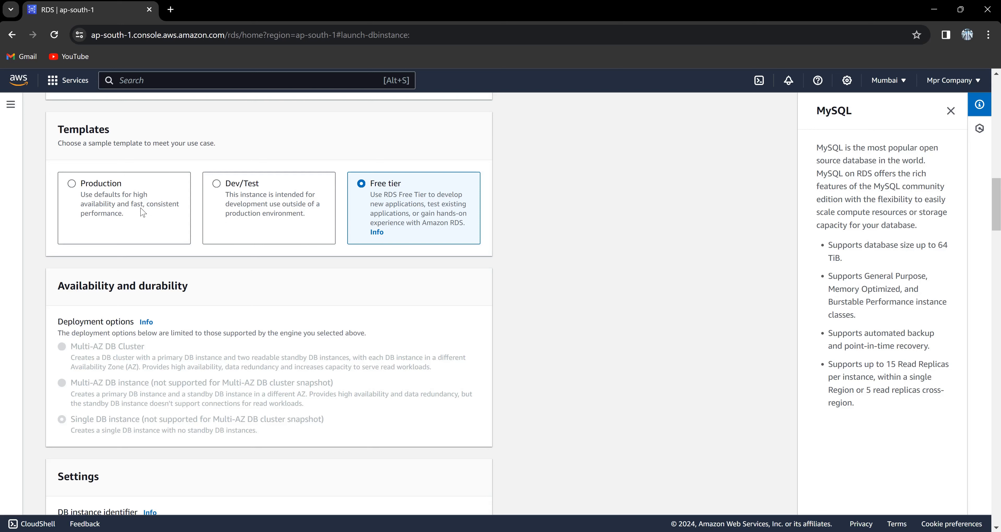
Set the DB instance identifier to myDatabase.
{"action": "scroll", "coordinate": [143, 212], "scroll_direction": "down", "scroll_amount": 7}
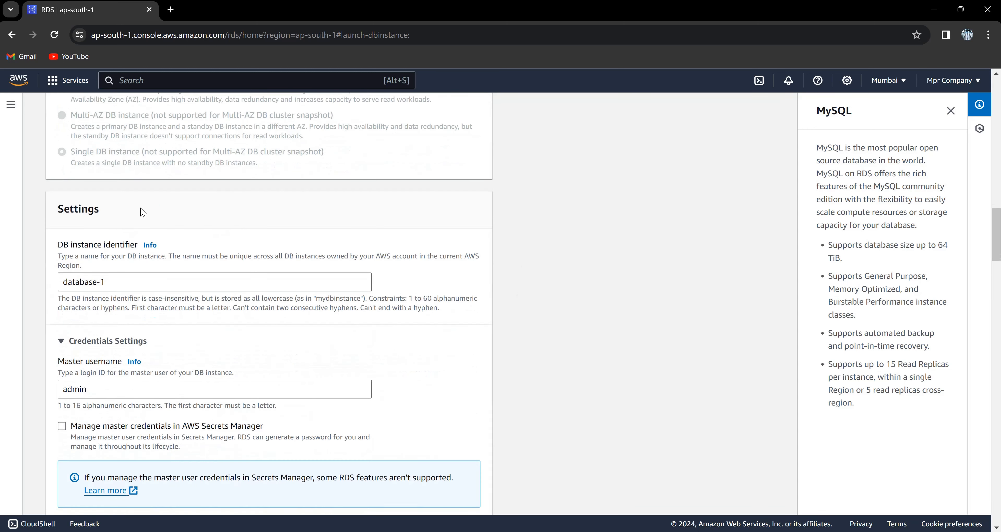
{"action": "left_click", "coordinate": [234, 282]}
{"action": "key", "text": "ctrl+a"}
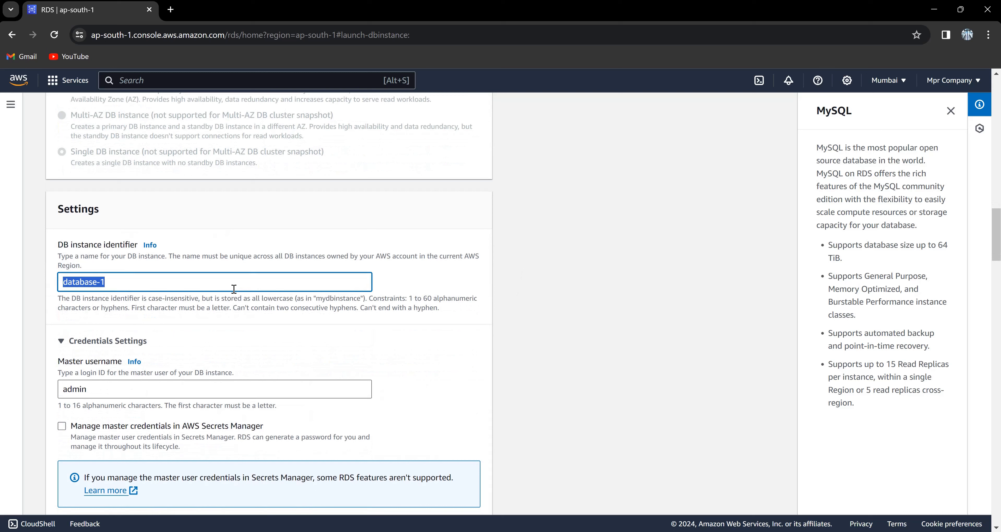
{"action": "key", "text": "BackSpace"}
{"action": "type", "text": "myD"}
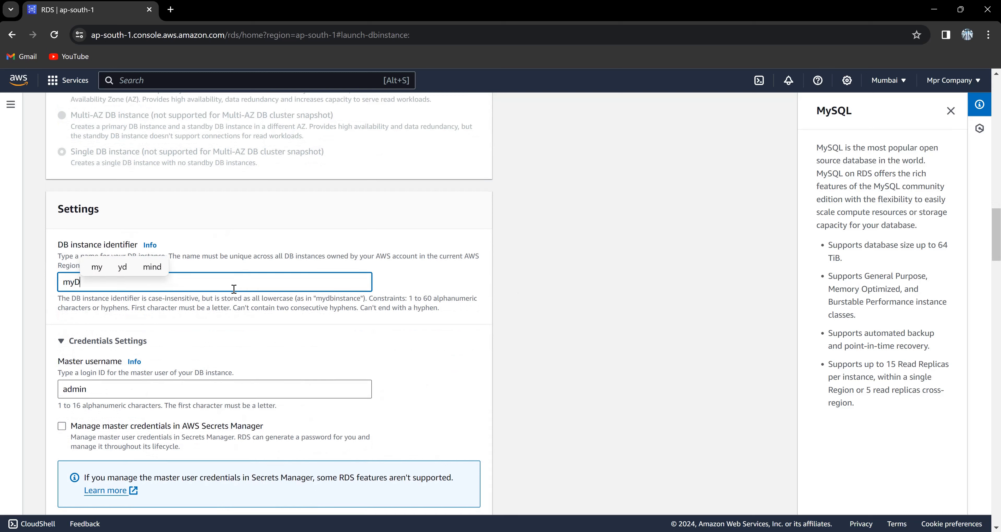
{"action": "type", "text": "atabase"}
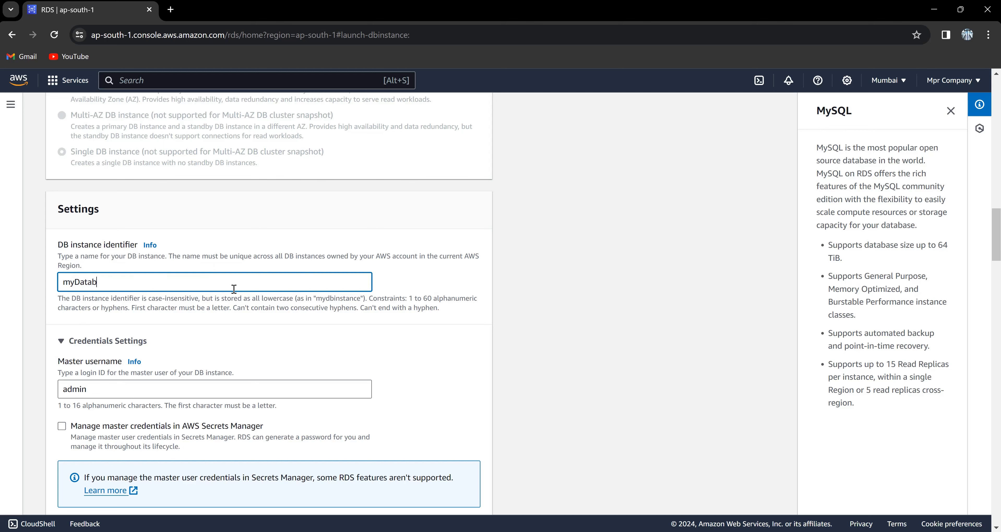
Enter the master password in the credentials settings and repeat it in the confirmation field.
{"action": "scroll", "coordinate": [234, 290], "scroll_direction": "down", "scroll_amount": 1}
{"action": "scroll", "coordinate": [234, 290], "scroll_direction": "down", "scroll_amount": 4}
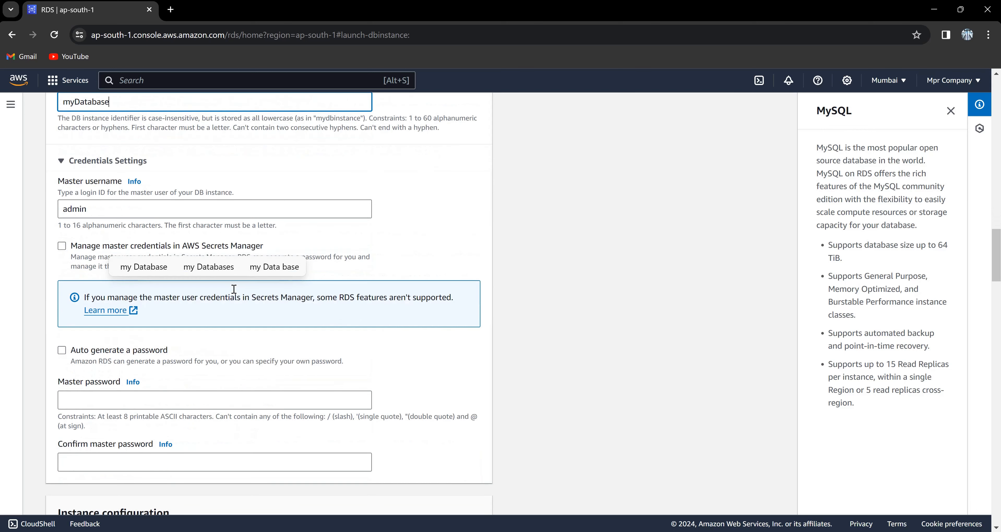
{"action": "left_click", "coordinate": [198, 405]}
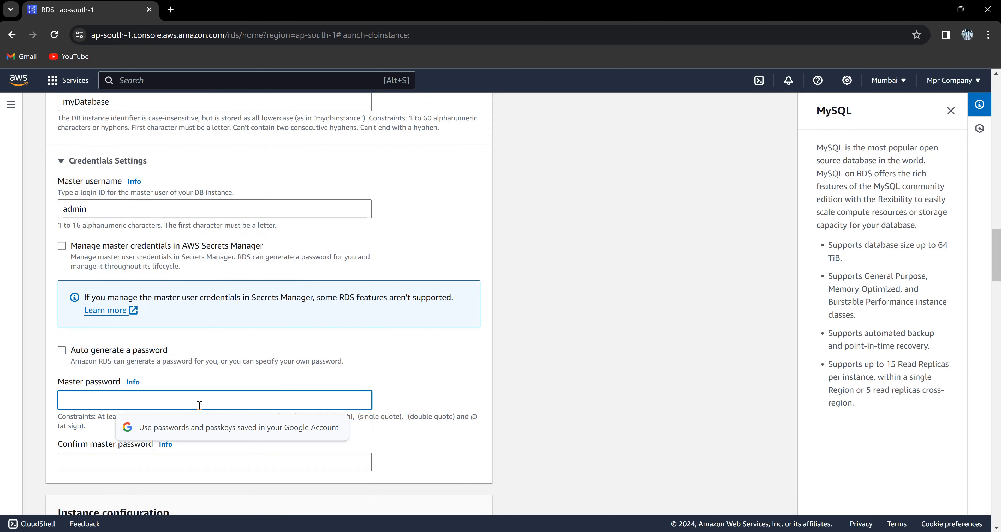
{"action": "type", "text": "••"}
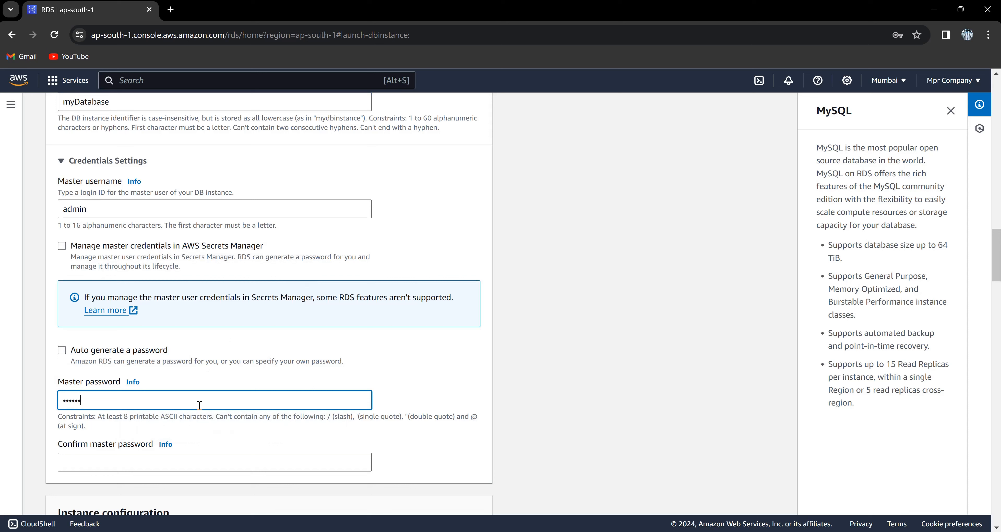
{"action": "left_click", "coordinate": [220, 464]}
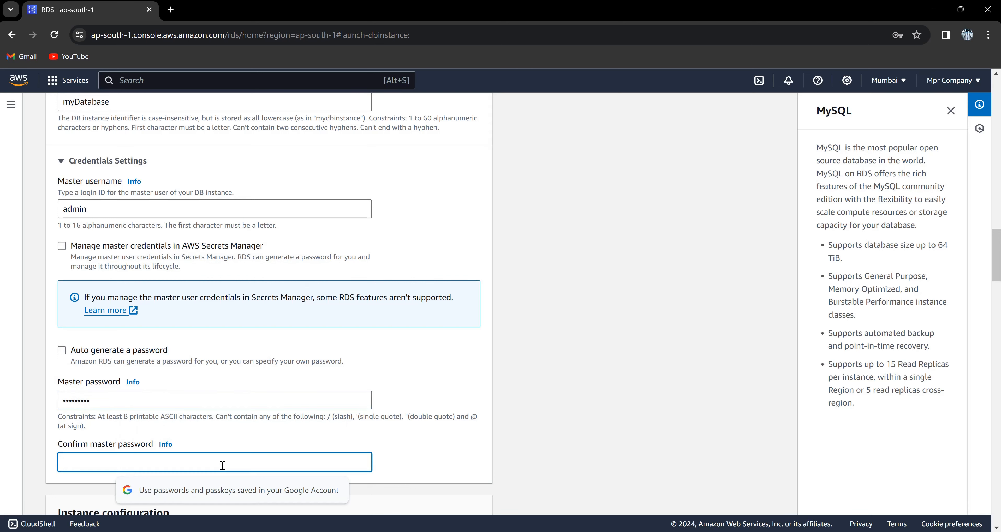
{"action": "type", "text": "•••"}
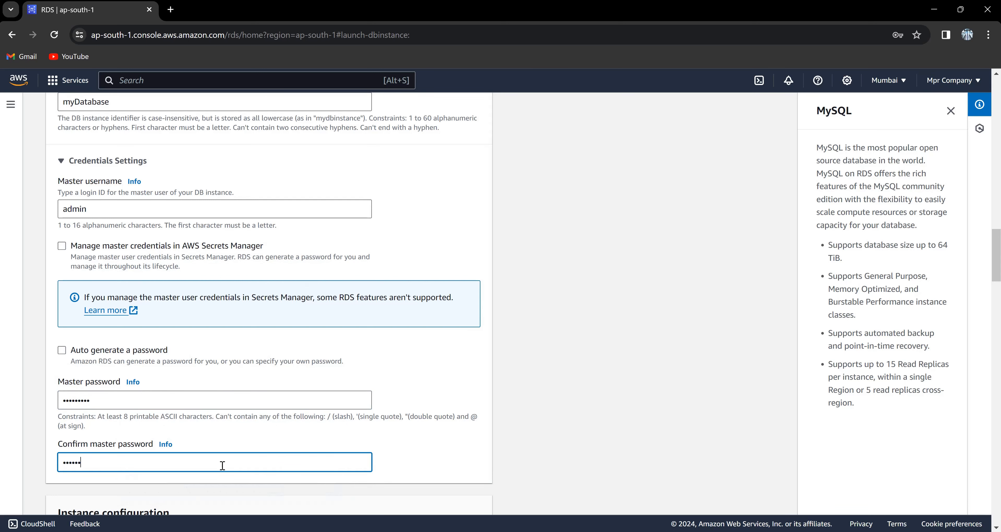
Set the DB instance class to db.t2.micro.
{"action": "scroll", "coordinate": [222, 466], "scroll_direction": "down", "scroll_amount": 10}
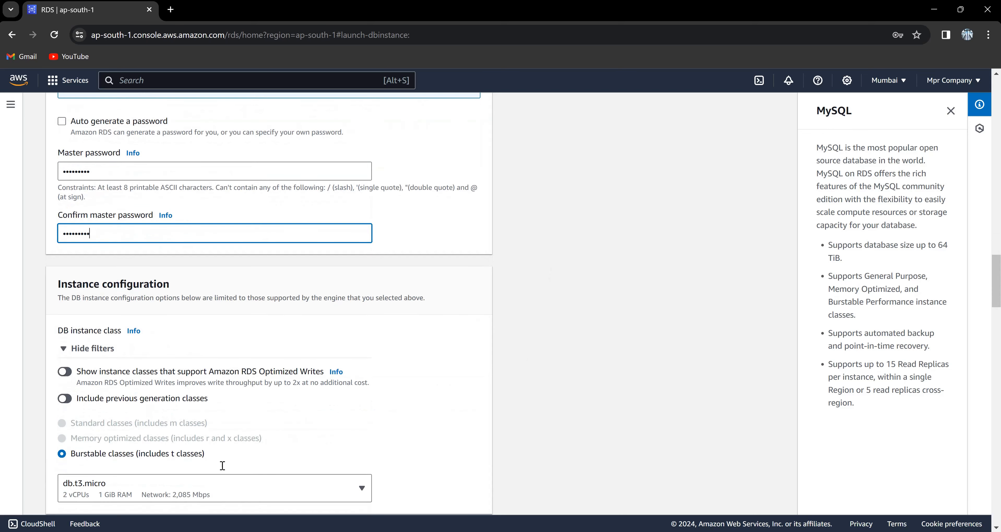
{"action": "scroll", "coordinate": [222, 466], "scroll_direction": "down", "scroll_amount": 2}
{"action": "left_click", "coordinate": [218, 240]}
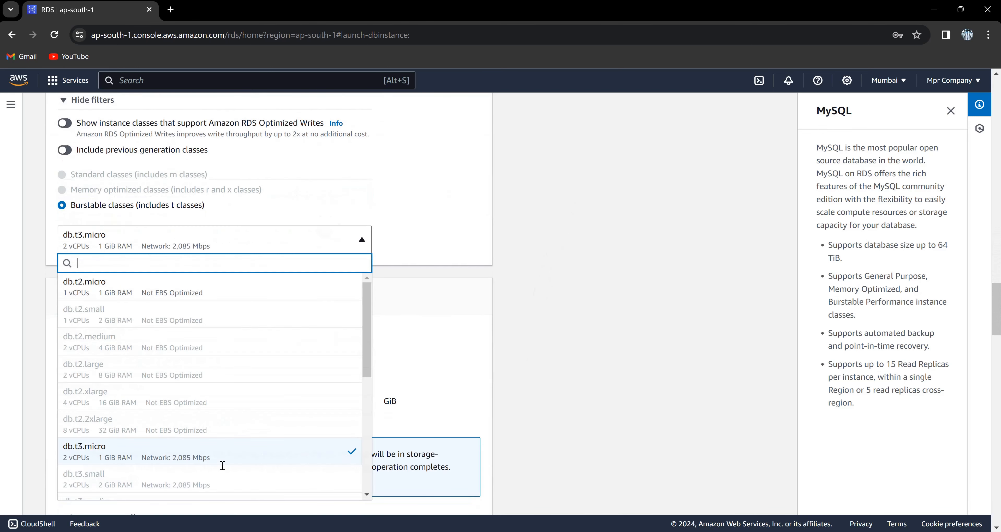
{"action": "left_click", "coordinate": [248, 287]}
Keep General Purpose SSD (gp2) as the storage type and disable storage autoscaling.
{"action": "scroll", "coordinate": [222, 466], "scroll_direction": "down", "scroll_amount": 4}
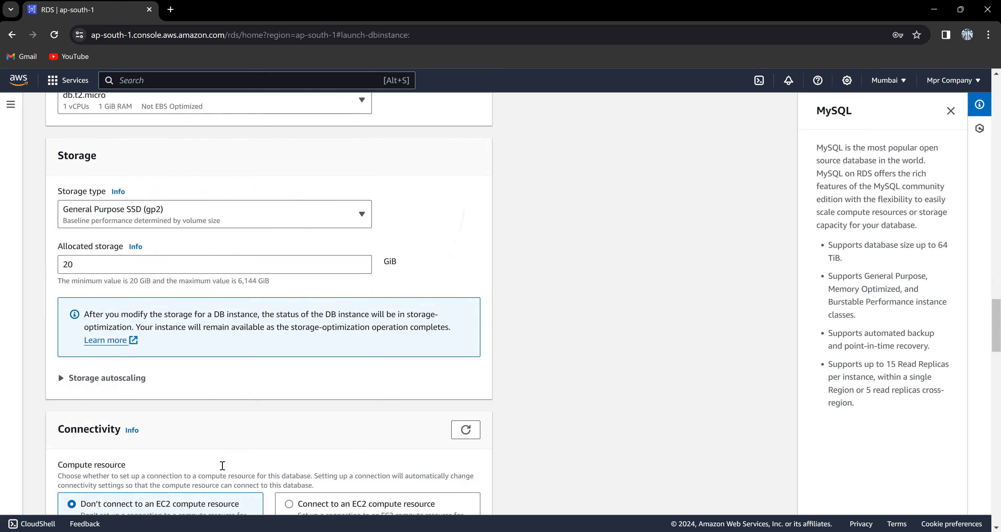
{"action": "left_click", "coordinate": [348, 214]}
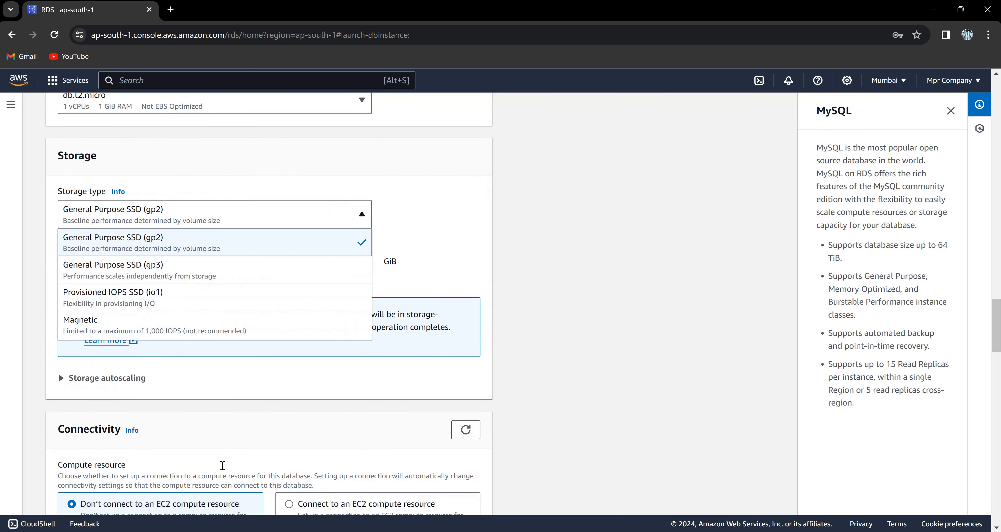
{"action": "left_click", "coordinate": [482, 190]}
{"action": "scroll", "coordinate": [223, 466], "scroll_direction": "down", "scroll_amount": 4}
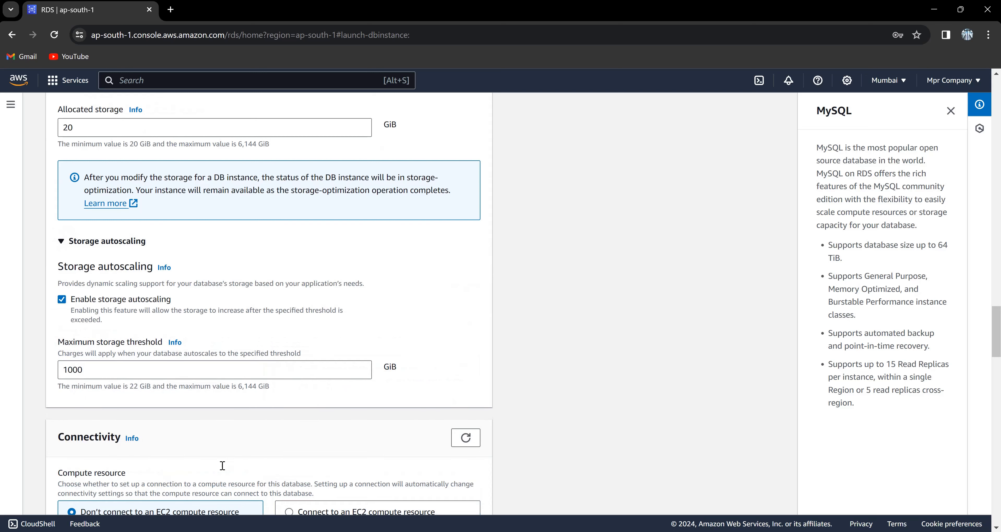
{"action": "left_click", "coordinate": [62, 299]}
Keep the default DB subnet group and set public access to Yes.
{"action": "scroll", "coordinate": [222, 466], "scroll_direction": "down", "scroll_amount": 4}
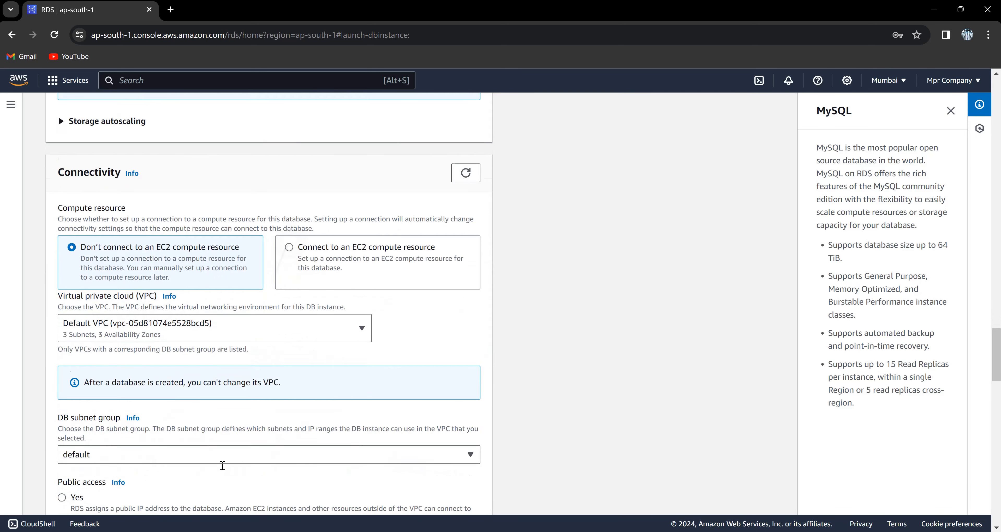
{"action": "scroll", "coordinate": [222, 466], "scroll_direction": "down", "scroll_amount": 3}
{"action": "left_click", "coordinate": [417, 322]}
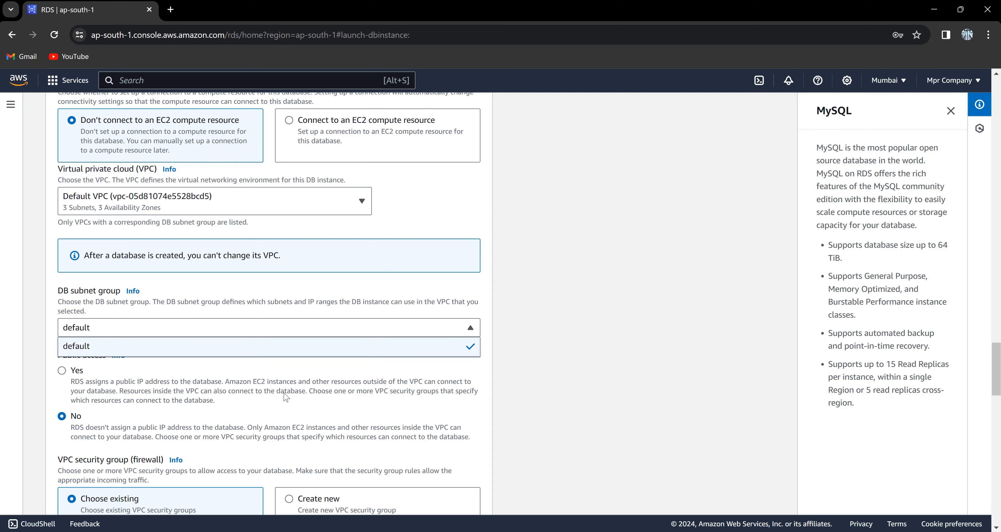
{"action": "left_click", "coordinate": [379, 402]}
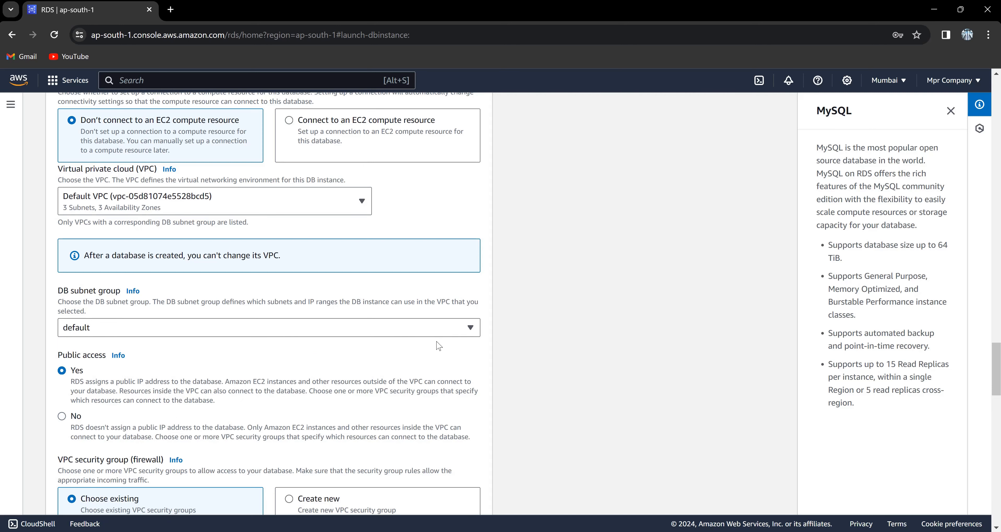
Examine the existing VPC security groups offered in the connectivity settings.
{"action": "scroll", "coordinate": [538, 363], "scroll_direction": "down", "scroll_amount": 4}
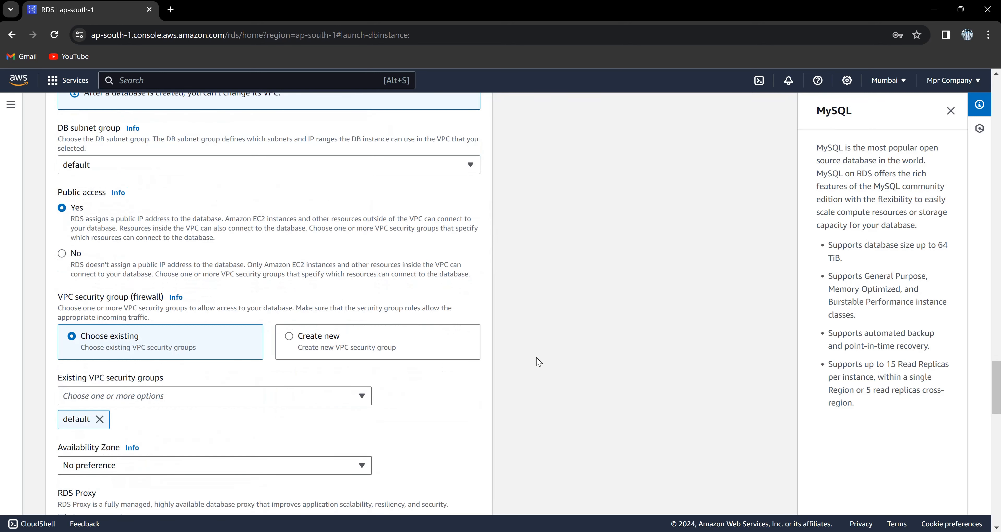
{"action": "scroll", "coordinate": [539, 362], "scroll_direction": "down", "scroll_amount": 4}
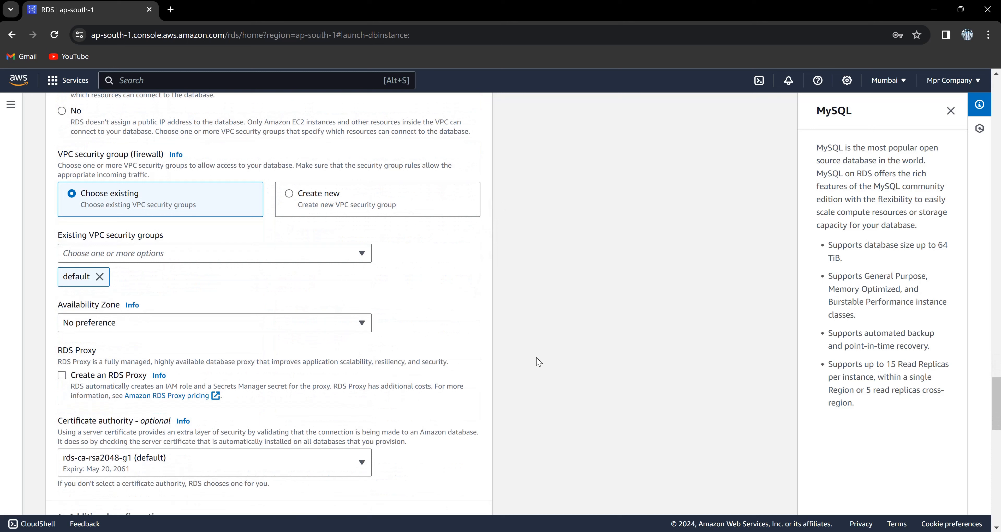
{"action": "left_click", "coordinate": [339, 254]}
{"action": "left_click", "coordinate": [448, 307]}
{"action": "scroll", "coordinate": [448, 307], "scroll_direction": "up", "scroll_amount": 4}
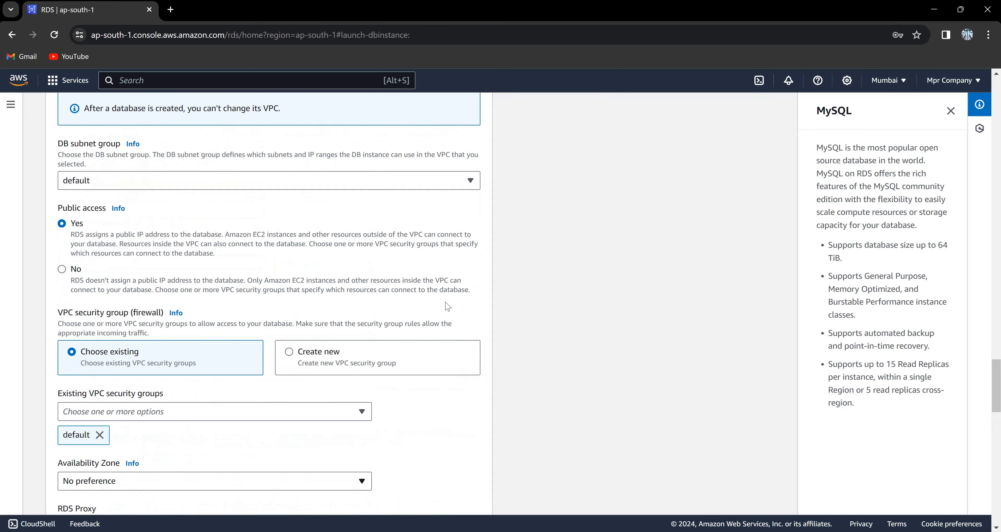
Set the database's public access to No, keeping the default DB subnet group.
{"action": "left_click", "coordinate": [74, 271]}
{"action": "left_click", "coordinate": [269, 180]}
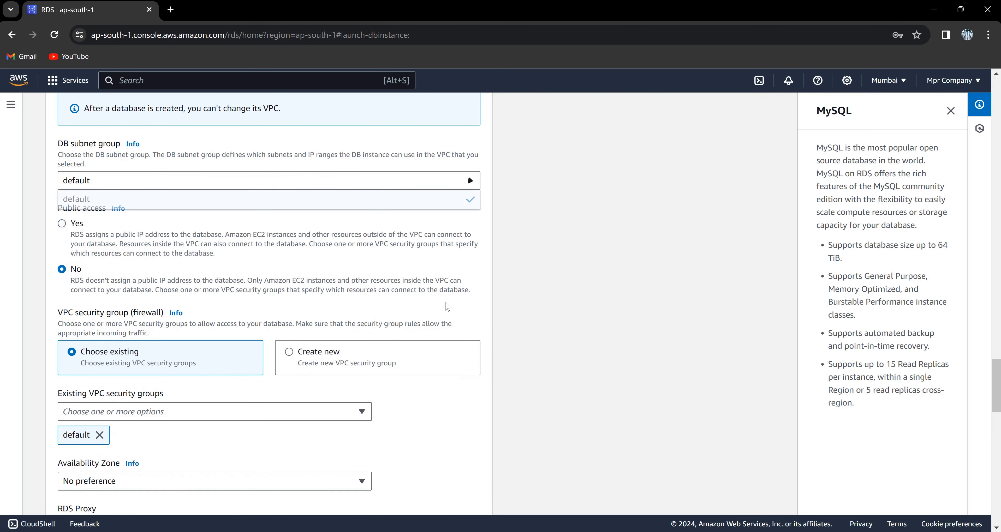
{"action": "left_click", "coordinate": [376, 242]}
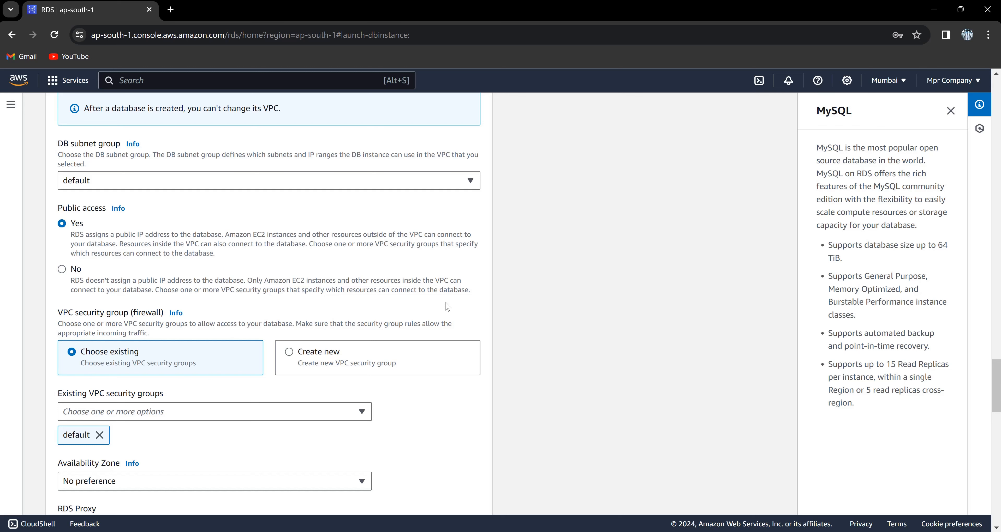
{"action": "left_click", "coordinate": [62, 268]}
Search the AWS console for security and open the EC2 Security groups page in a new tab.
{"action": "scroll", "coordinate": [448, 307], "scroll_direction": "down", "scroll_amount": 4}
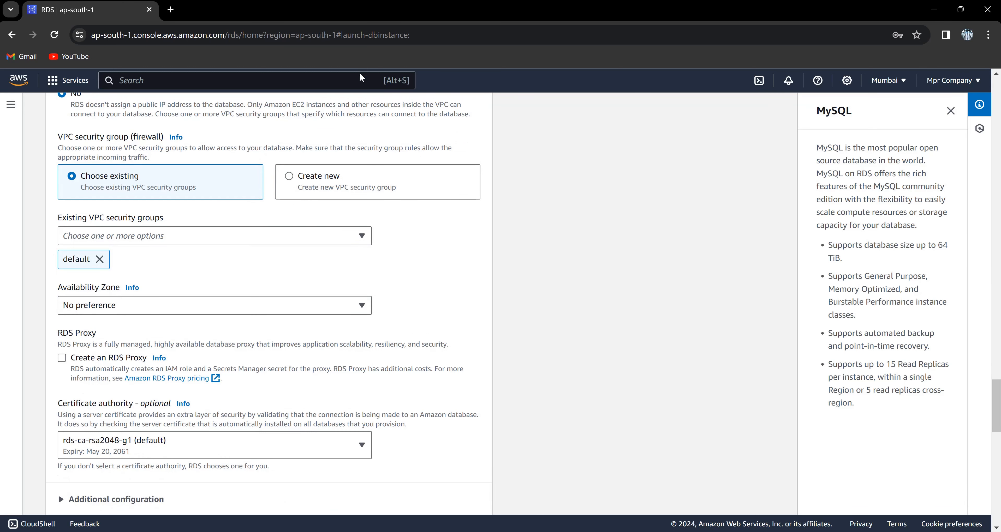
{"action": "left_click", "coordinate": [365, 84]}
{"action": "type", "text": "security"}
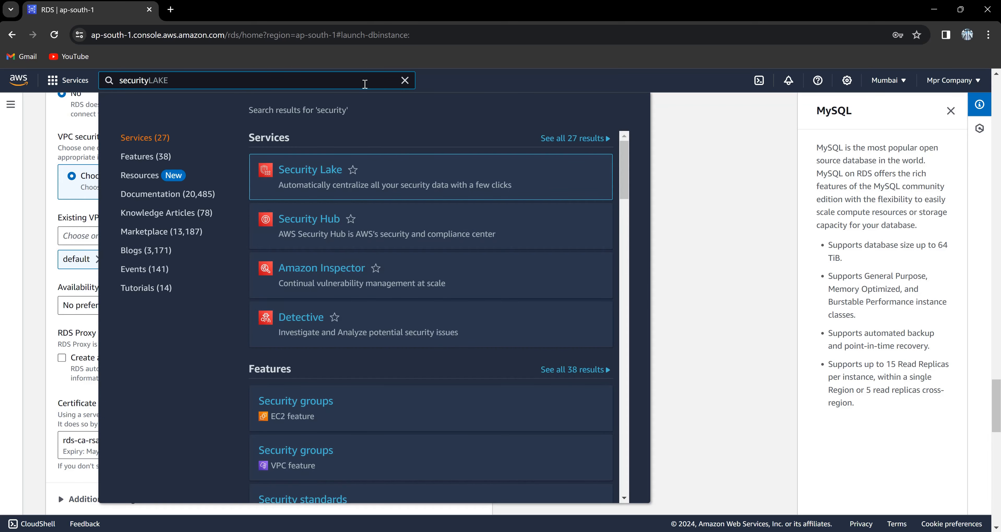
{"action": "right_click", "coordinate": [327, 397]}
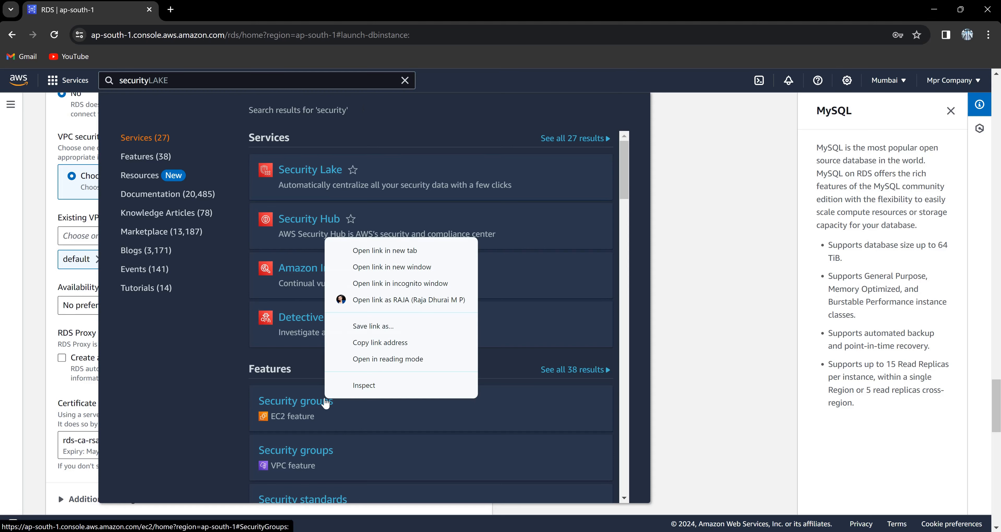
{"action": "left_click", "coordinate": [395, 251]}
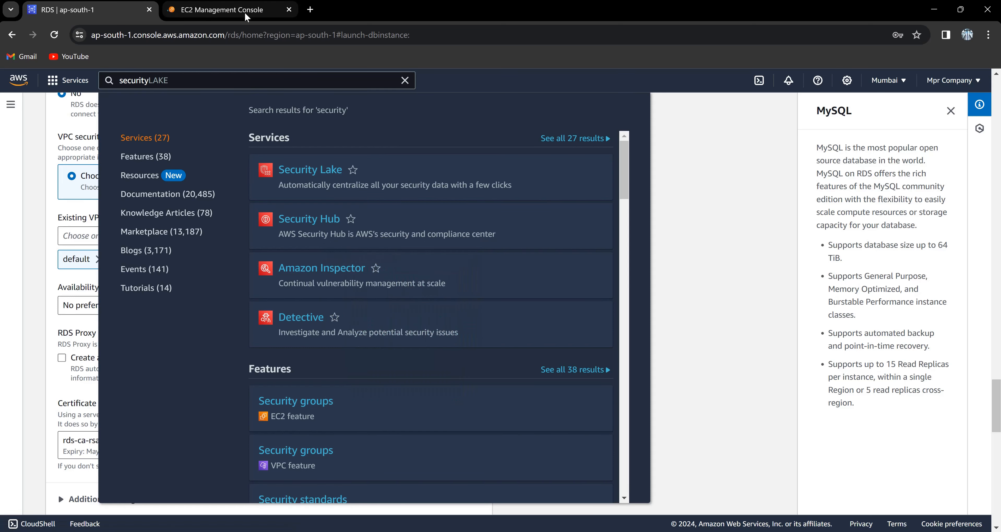
{"action": "left_click", "coordinate": [246, 13]}
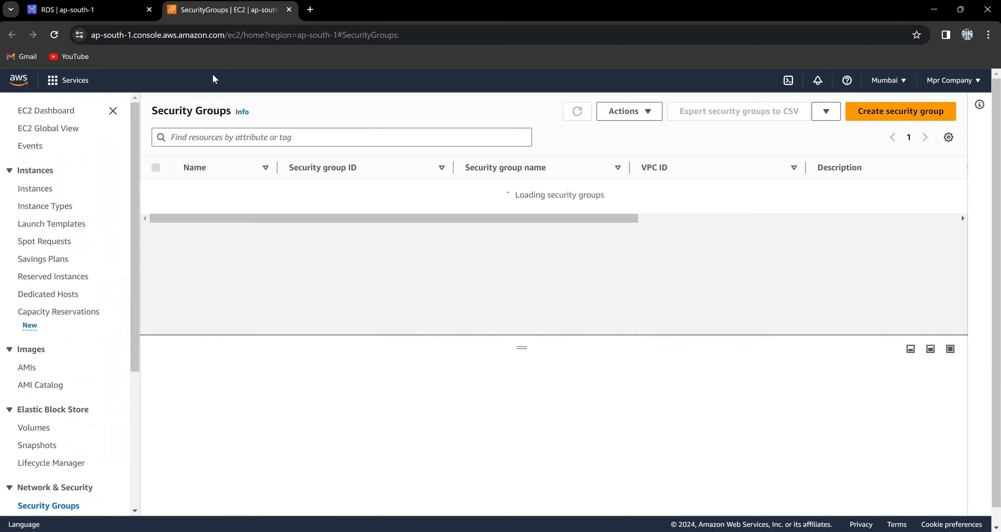
Start creating a security group and set its existing outbound rule's type to SSH.
{"action": "left_click", "coordinate": [910, 111]}
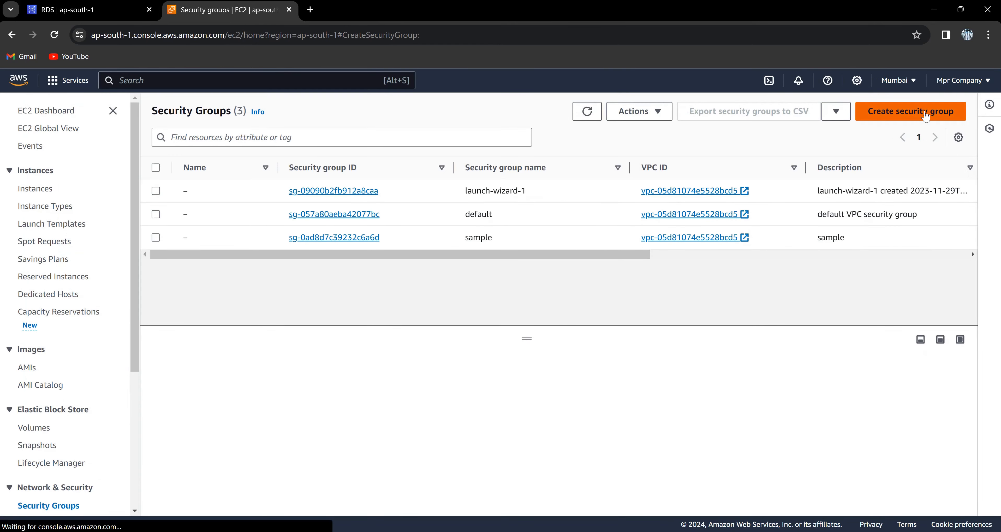
{"action": "scroll", "coordinate": [507, 227], "scroll_direction": "down", "scroll_amount": 5}
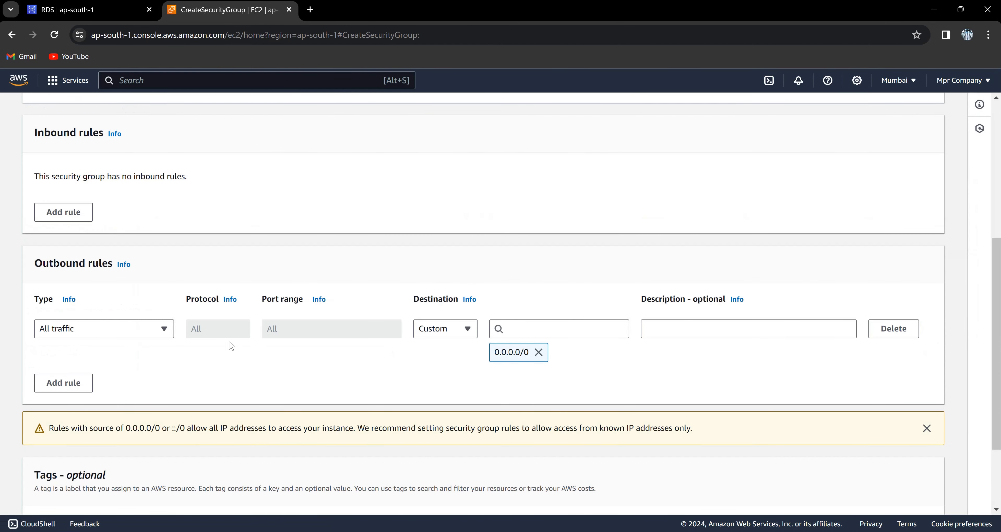
{"action": "left_click", "coordinate": [124, 334]}
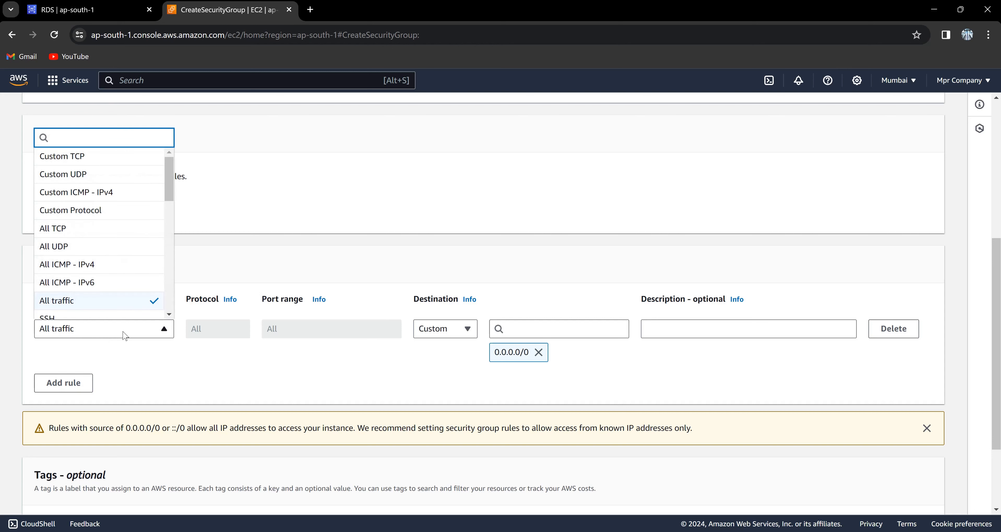
{"action": "left_click", "coordinate": [116, 317]}
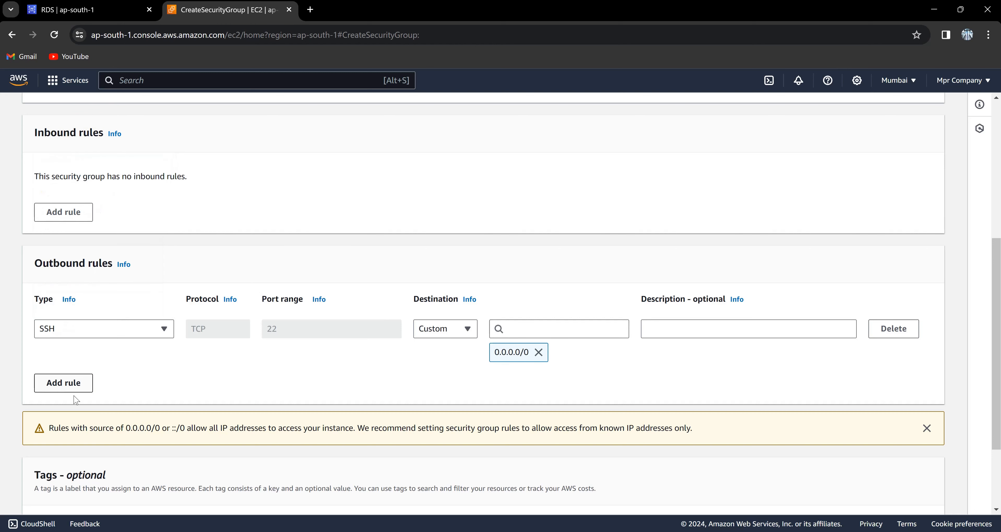
Add a second outbound rule of type HTTP to the new security group.
{"action": "left_click", "coordinate": [78, 383]}
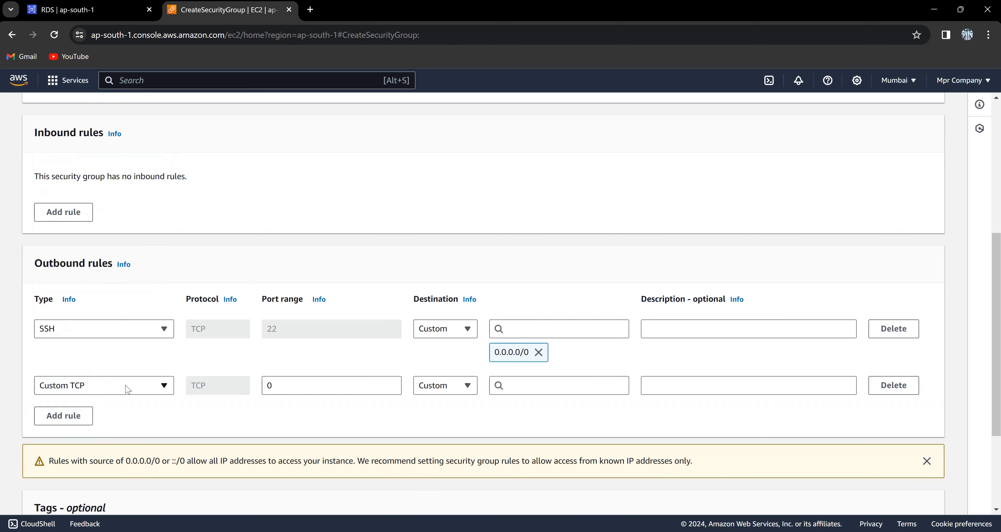
{"action": "left_click", "coordinate": [128, 390]}
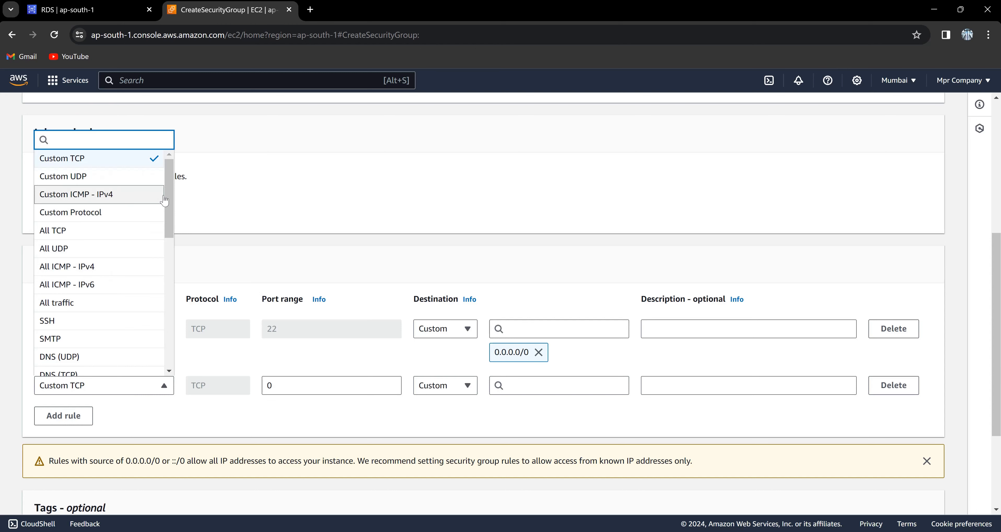
{"action": "left_click_drag", "start_coordinate": [169, 202], "coordinate": [178, 246]}
{"action": "scroll", "coordinate": [169, 246], "scroll_direction": "down", "scroll_amount": 1}
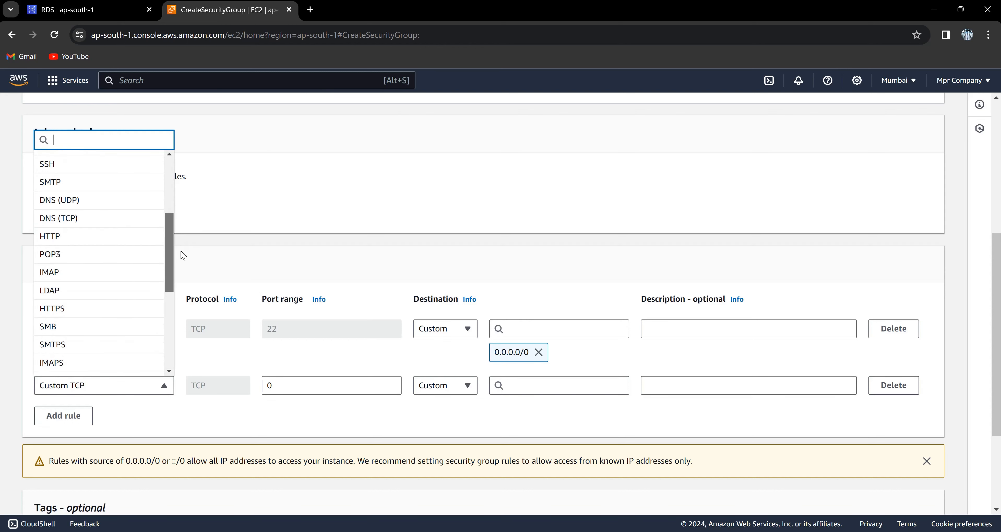
{"action": "left_click", "coordinate": [141, 243]}
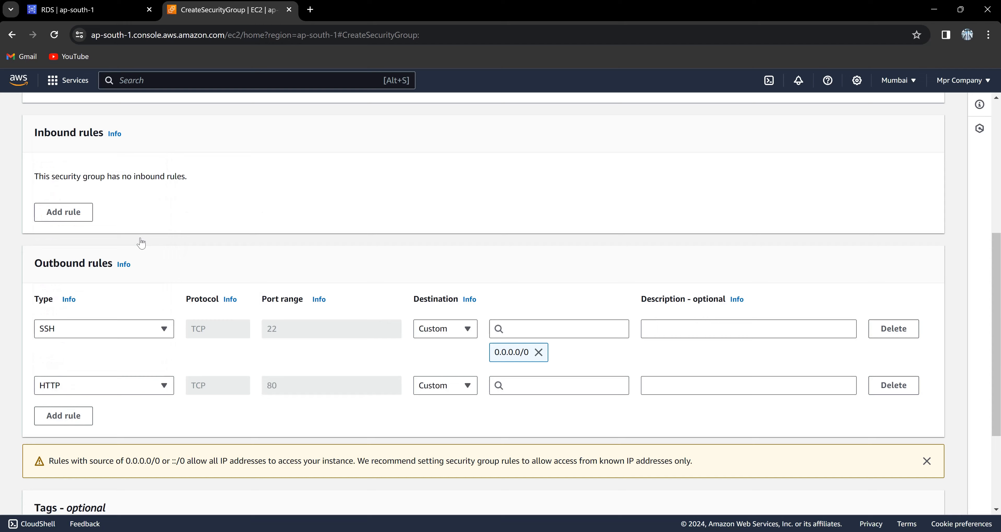
Add a third outbound rule of type MYSQL/Aurora to the new security group.
{"action": "scroll", "coordinate": [142, 243], "scroll_direction": "down", "scroll_amount": 3}
{"action": "left_click", "coordinate": [63, 273]}
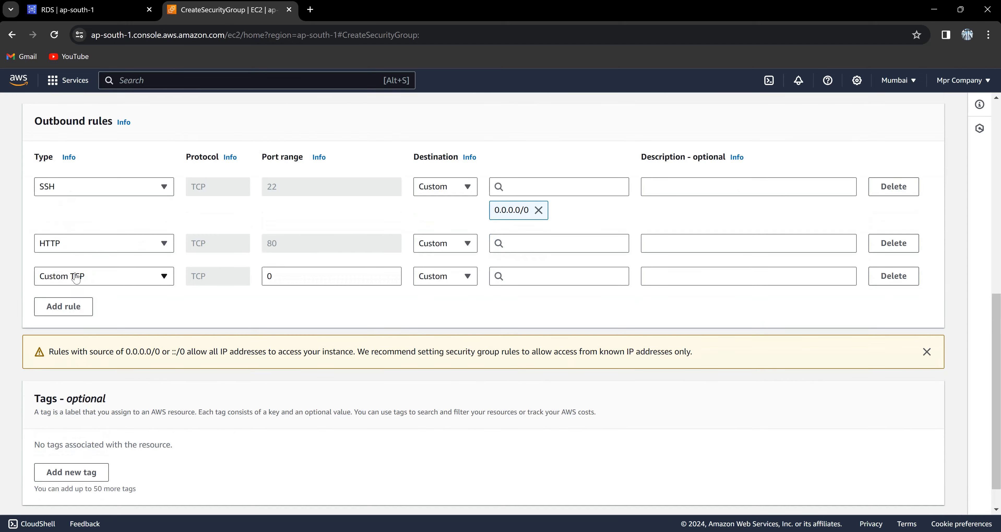
{"action": "left_click", "coordinate": [154, 279]}
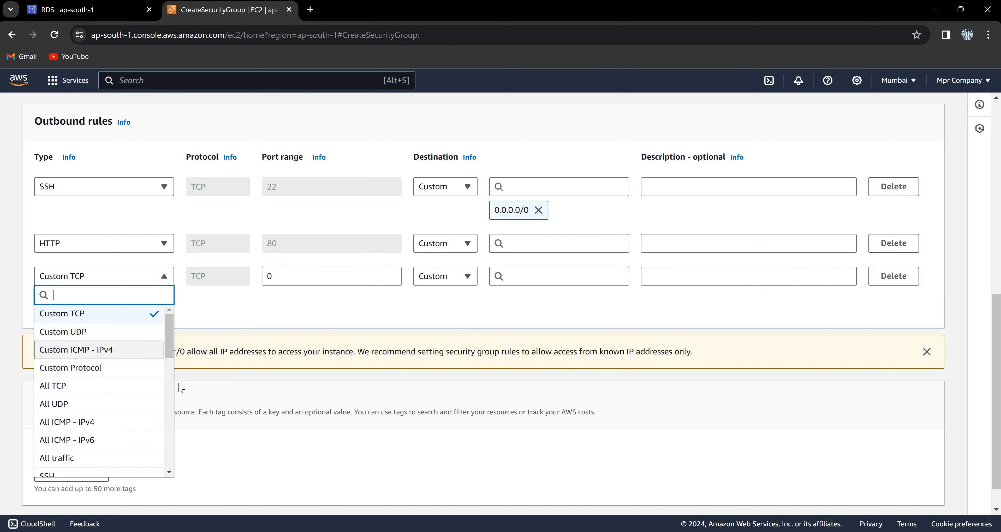
{"action": "right_click", "coordinate": [180, 395]}
{"action": "scroll", "coordinate": [173, 424], "scroll_direction": "down", "scroll_amount": 4}
{"action": "scroll", "coordinate": [173, 423], "scroll_direction": "down", "scroll_amount": 4}
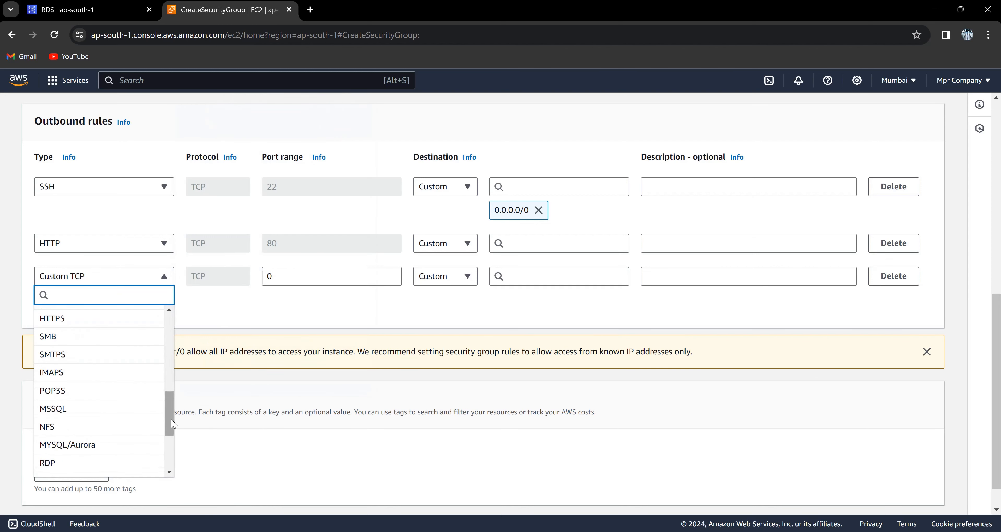
{"action": "left_click", "coordinate": [120, 450]}
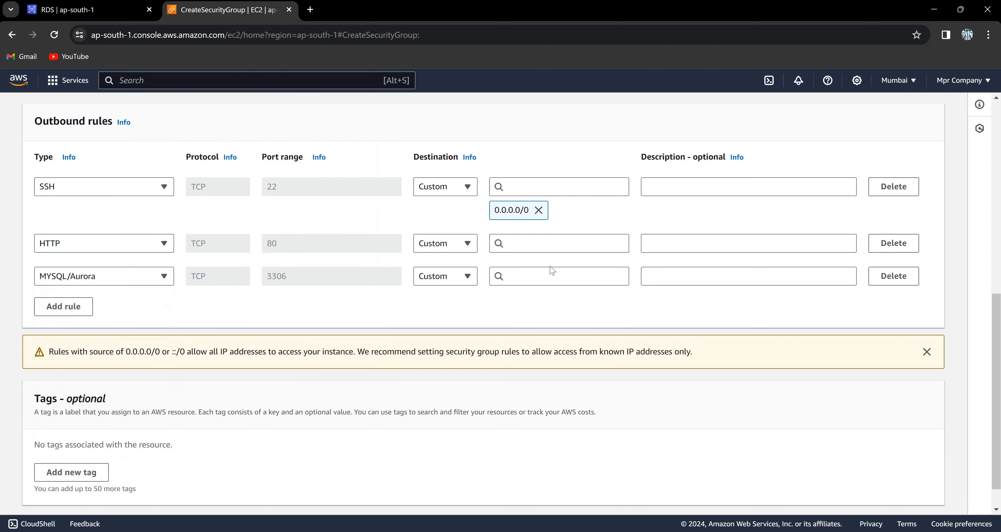
Set the destination of the HTTP and MYSQL/Aurora outbound rules to 0.0.0.0/0.
{"action": "left_click", "coordinate": [565, 250]}
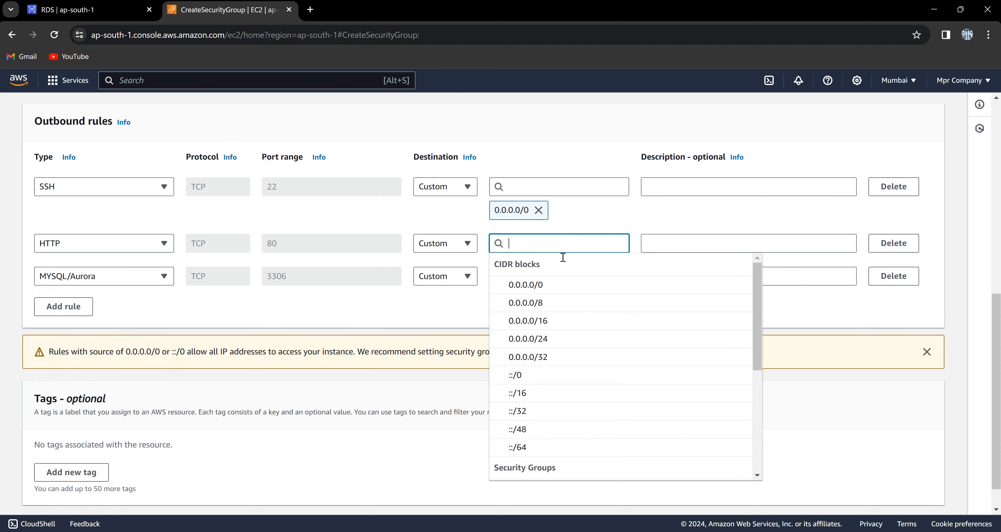
{"action": "left_click", "coordinate": [566, 284]}
{"action": "left_click", "coordinate": [568, 301]}
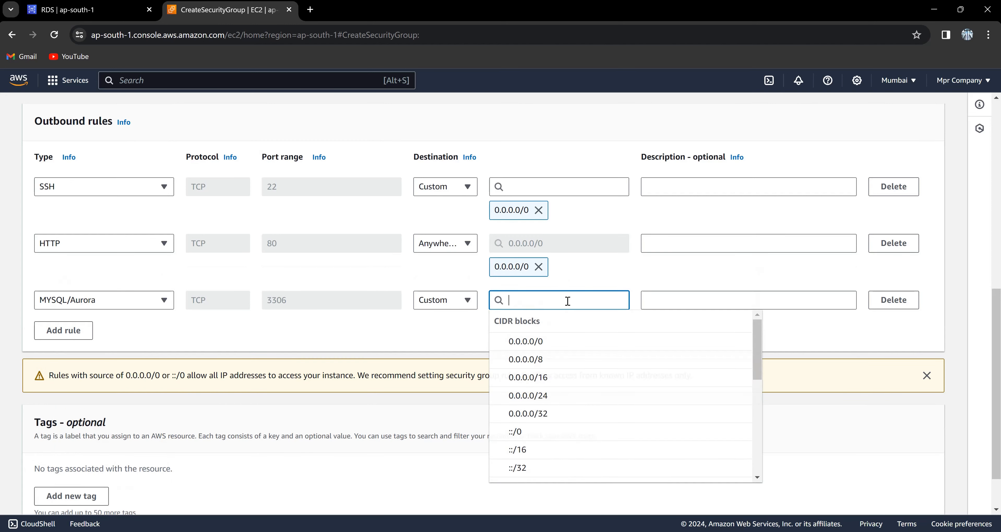
{"action": "left_click", "coordinate": [573, 342]}
Enter db as both the security group's name and description, and create the group.
{"action": "scroll", "coordinate": [543, 373], "scroll_direction": "up", "scroll_amount": 10}
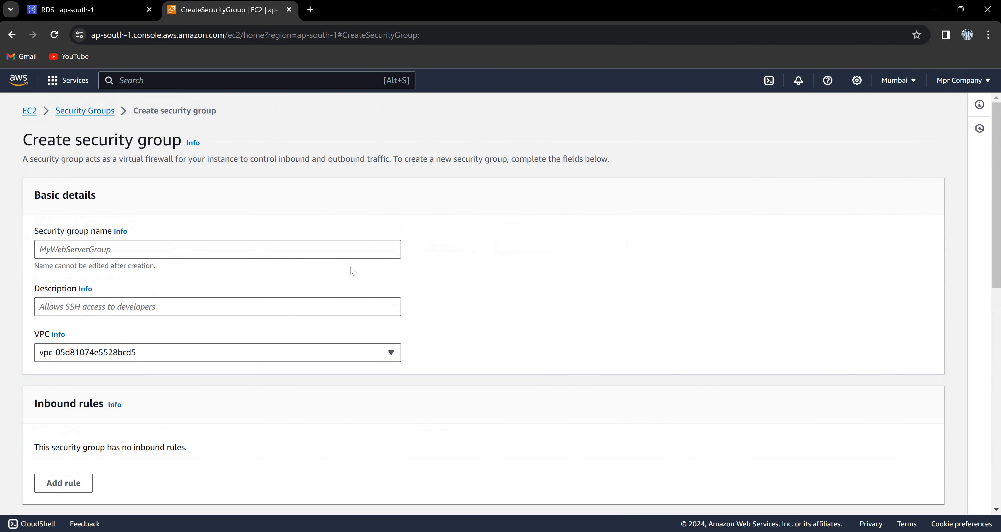
{"action": "left_click", "coordinate": [341, 249]}
{"action": "type", "text": "db"}
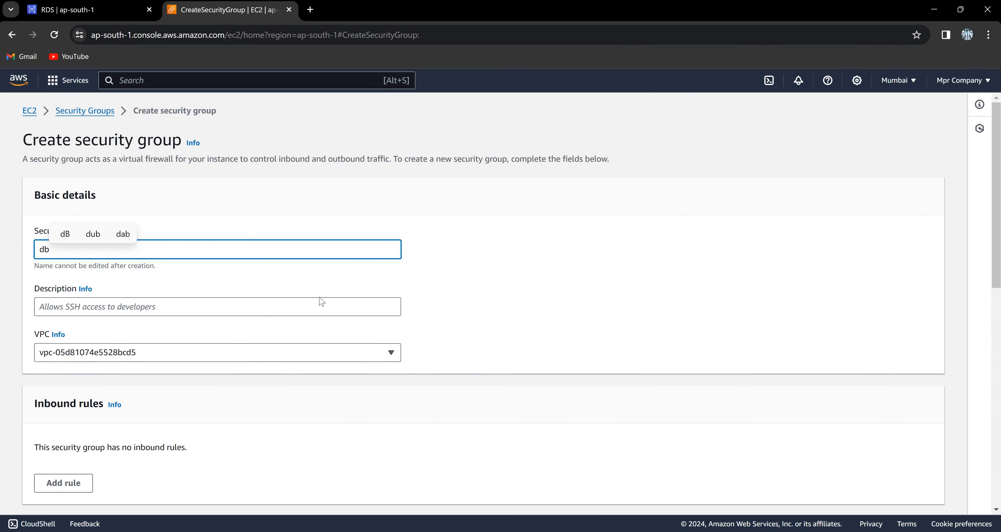
{"action": "left_click", "coordinate": [322, 311]}
{"action": "type", "text": "db"}
{"action": "scroll", "coordinate": [322, 311], "scroll_direction": "down", "scroll_amount": 10}
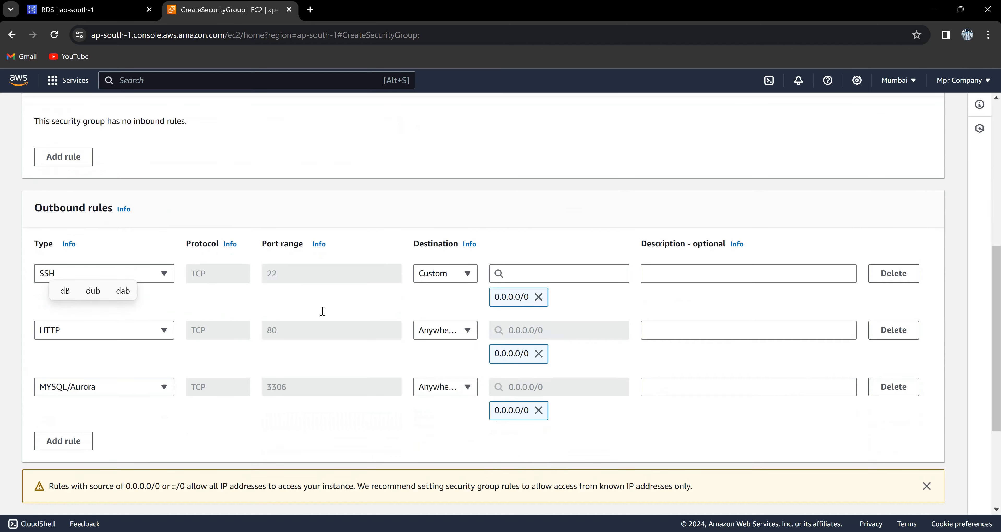
{"action": "key", "text": "Return"}
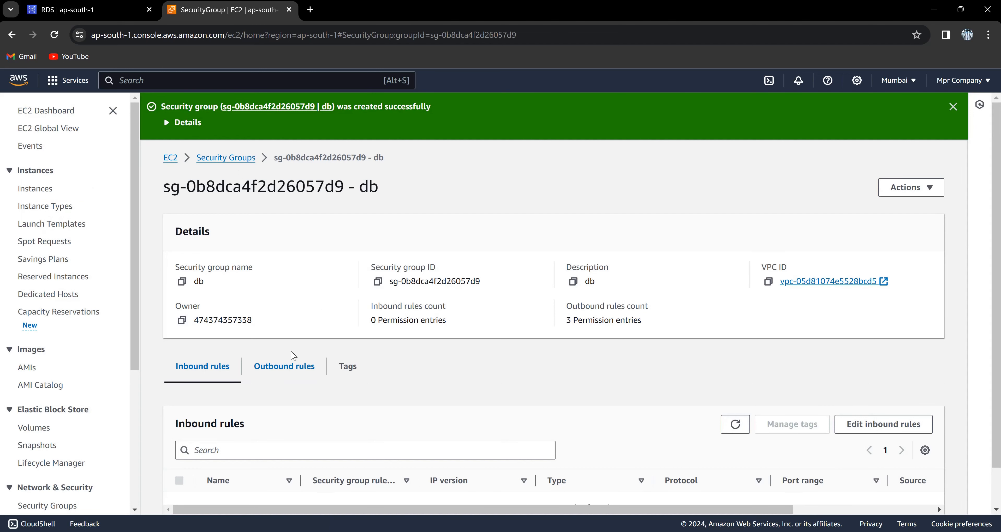
Try to delete the SSH, HTTP and MYSQL/Aurora outbound rules of the db security group, and return to the security group list.
{"action": "scroll", "coordinate": [293, 356], "scroll_direction": "down", "scroll_amount": 1}
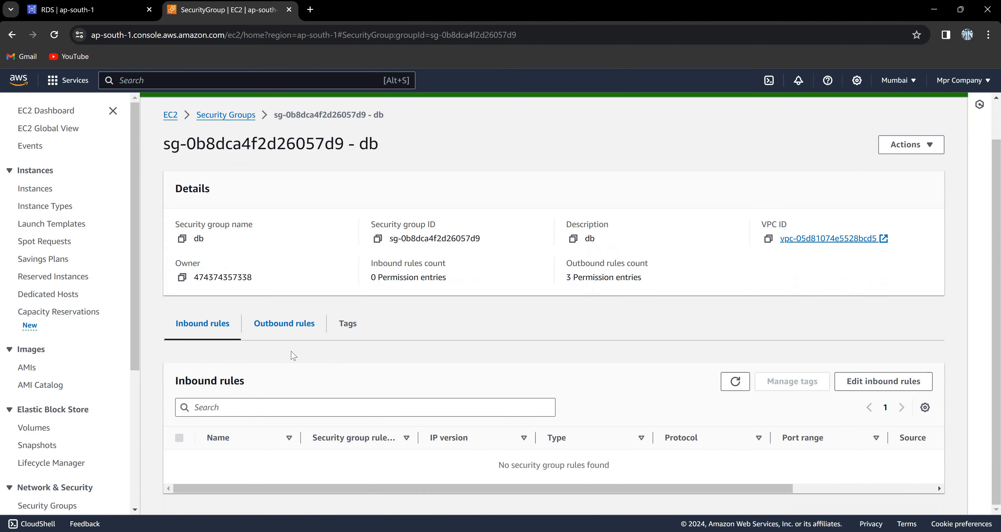
{"action": "left_click", "coordinate": [299, 332]}
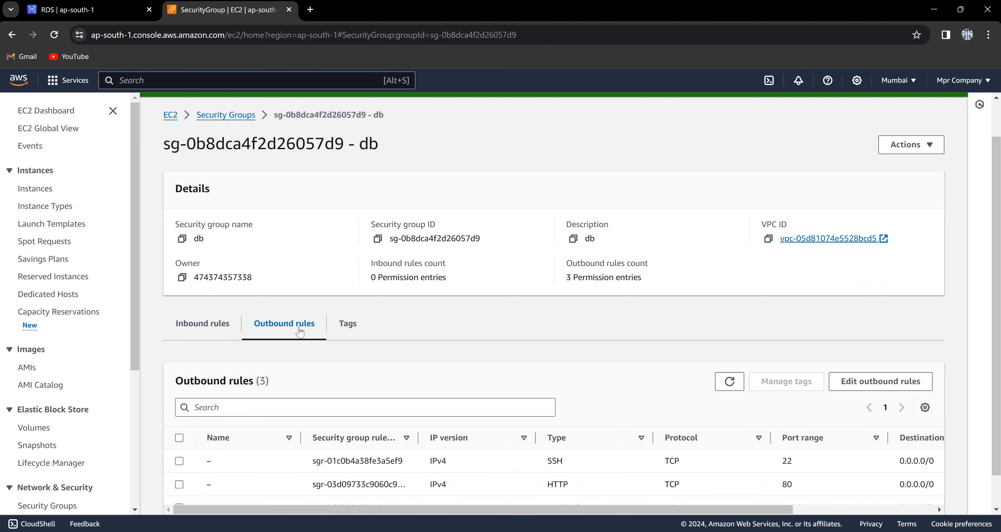
{"action": "left_click", "coordinate": [841, 386]}
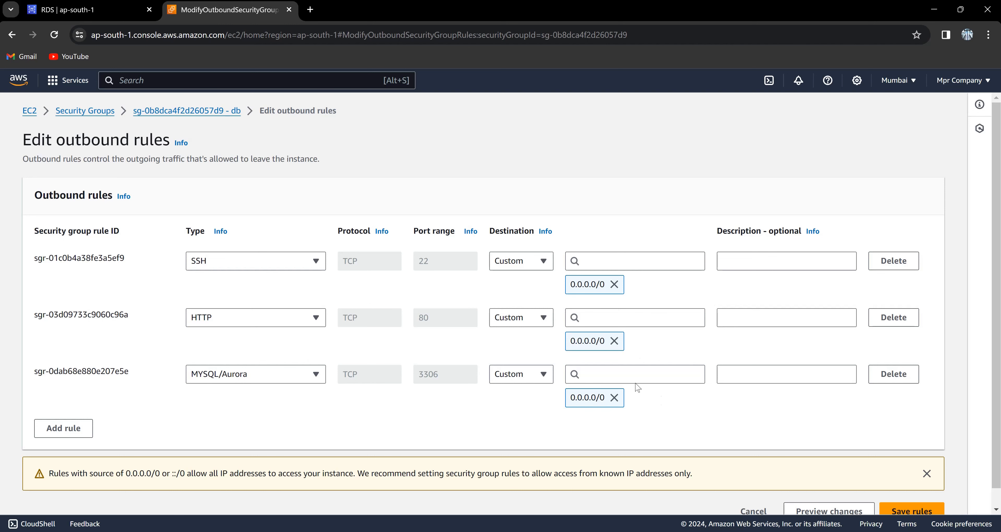
{"action": "left_click", "coordinate": [872, 266]}
{"action": "left_click", "coordinate": [893, 267]}
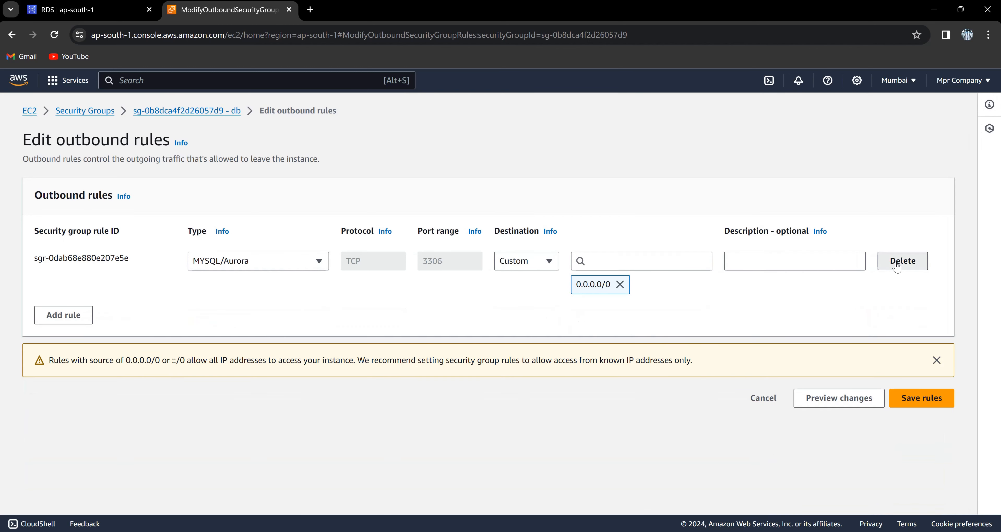
{"action": "left_click", "coordinate": [896, 267]}
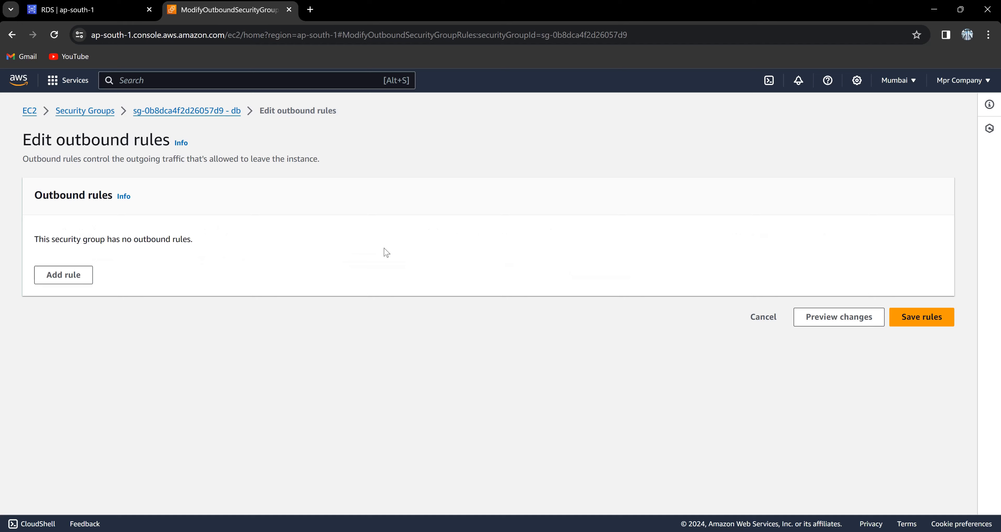
{"action": "left_click", "coordinate": [98, 117]}
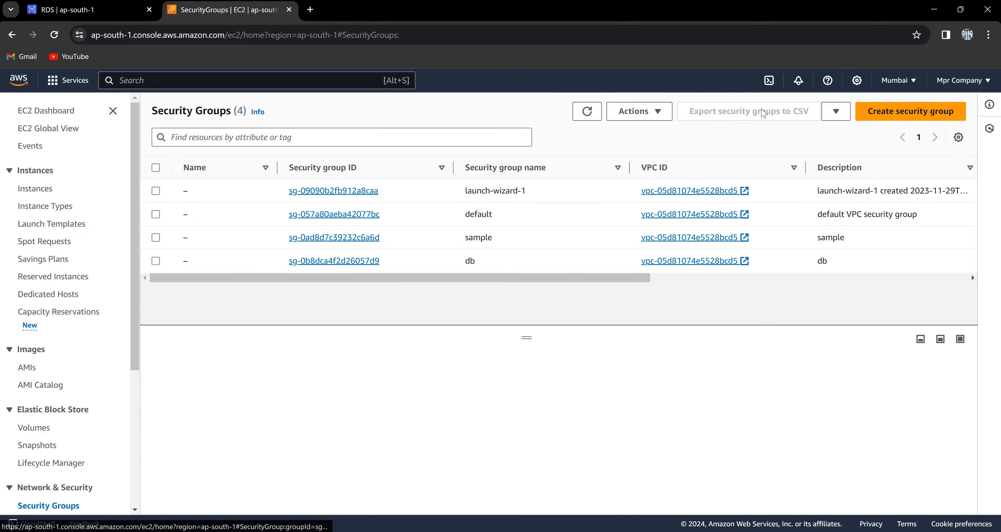
Start another new security group and add an inbound SSH rule with source 0.0.0.0/0.
{"action": "left_click", "coordinate": [886, 111]}
{"action": "scroll", "coordinate": [887, 112], "scroll_direction": "down", "scroll_amount": 8}
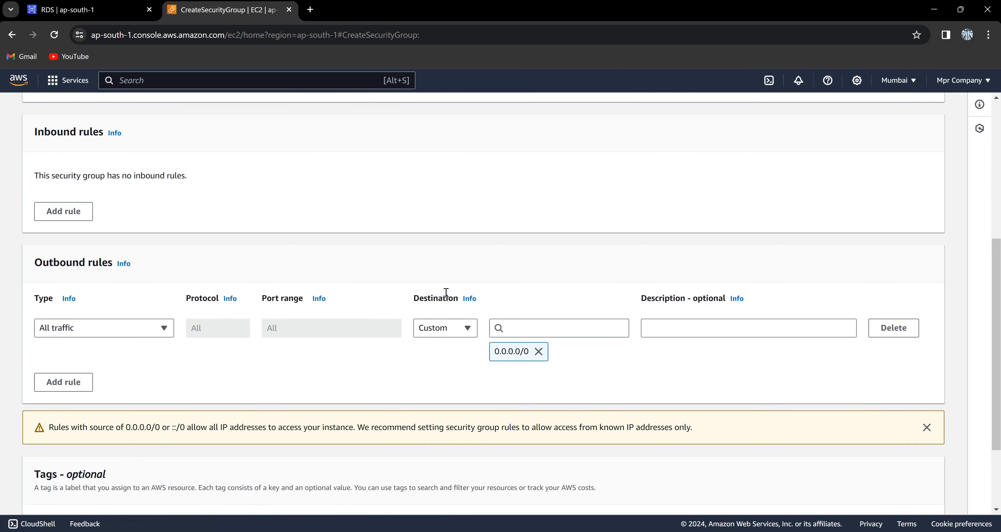
{"action": "scroll", "coordinate": [446, 292], "scroll_direction": "up", "scroll_amount": 5}
{"action": "scroll", "coordinate": [446, 292], "scroll_direction": "down", "scroll_amount": 5}
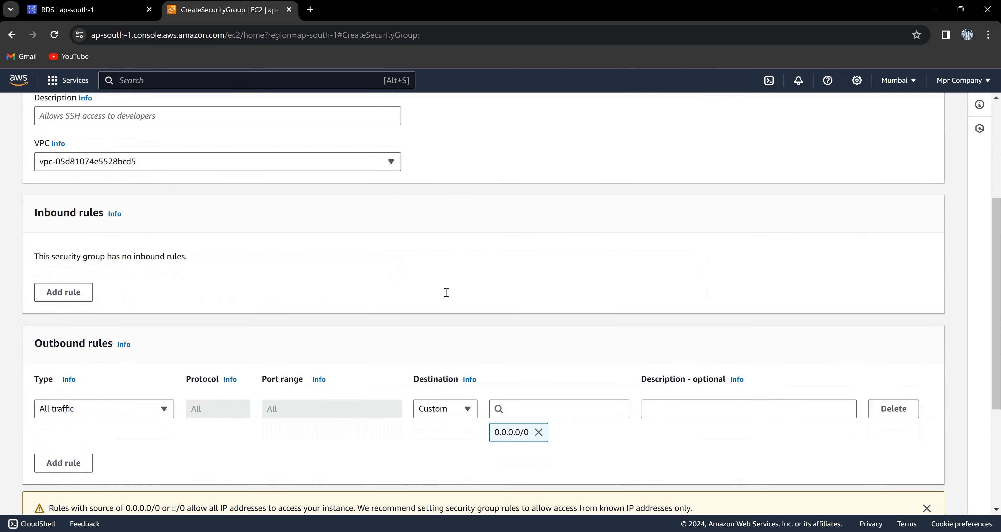
{"action": "left_click", "coordinate": [86, 294]}
{"action": "left_click", "coordinate": [127, 284]}
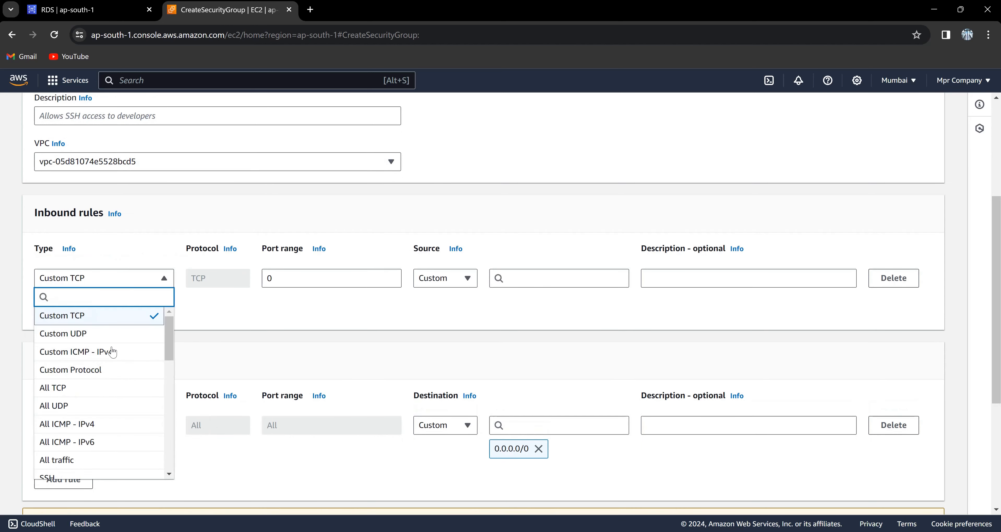
{"action": "left_click", "coordinate": [117, 475]}
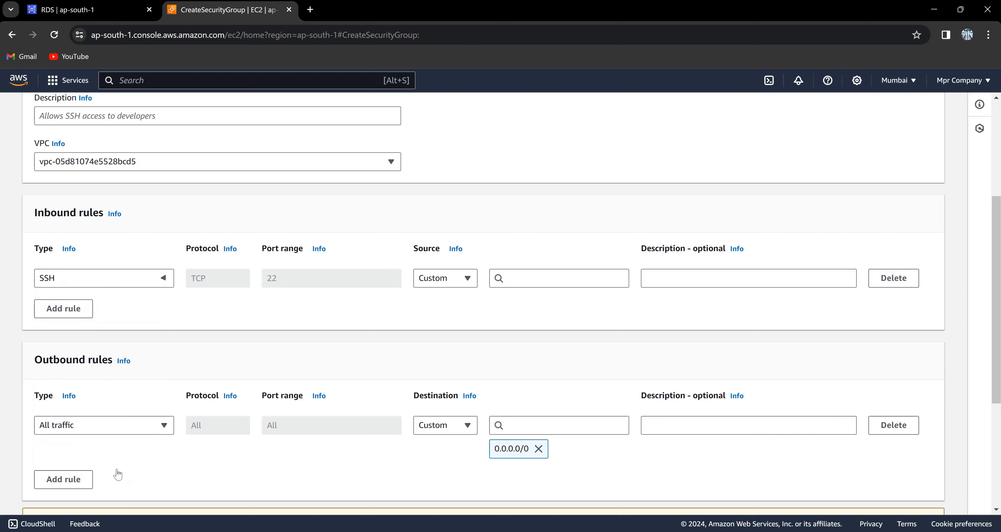
{"action": "left_click", "coordinate": [570, 279]}
{"action": "left_click", "coordinate": [513, 317]}
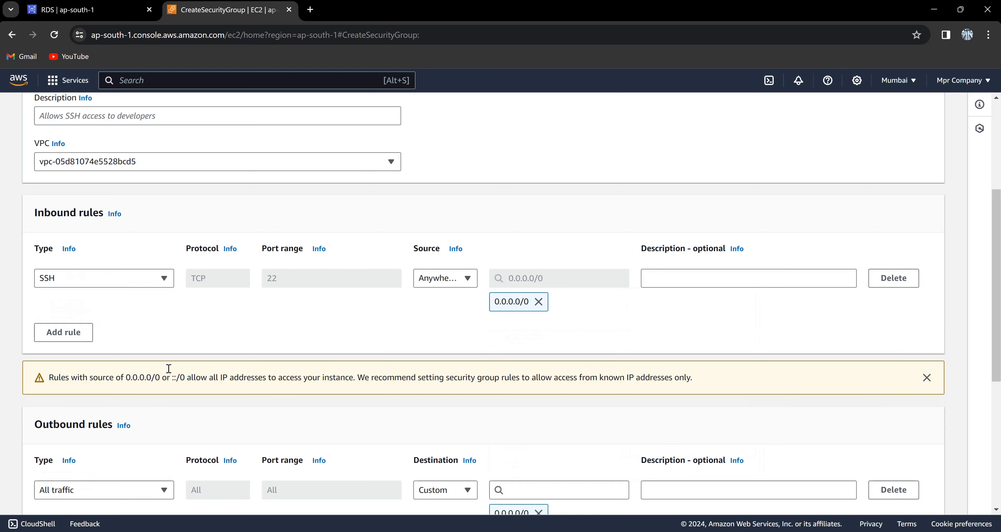
Add an inbound MYSQL/Aurora rule with source 0.0.0.0/0 to the new security group.
{"action": "left_click", "coordinate": [76, 340]}
{"action": "left_click", "coordinate": [88, 337]}
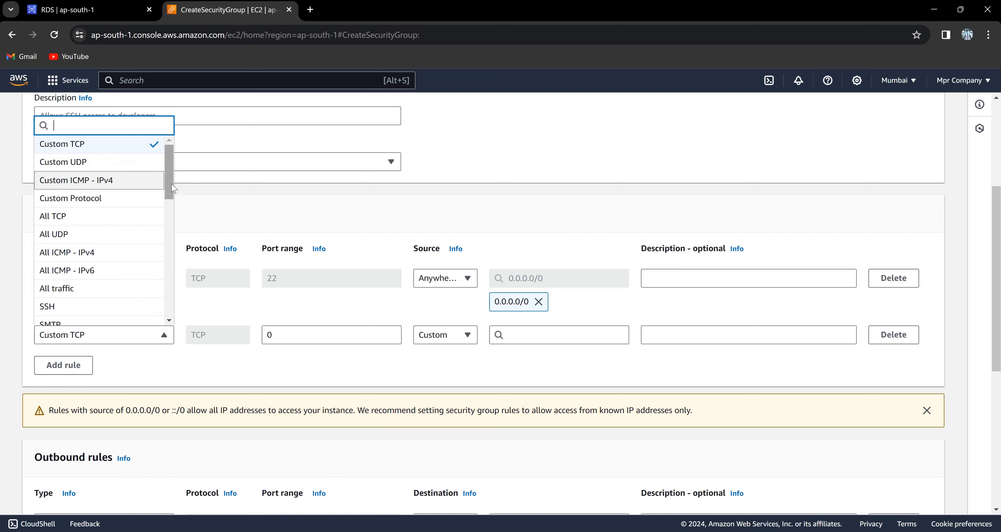
{"action": "right_click", "coordinate": [181, 228]}
{"action": "scroll", "coordinate": [170, 296], "scroll_direction": "down", "scroll_amount": 10}
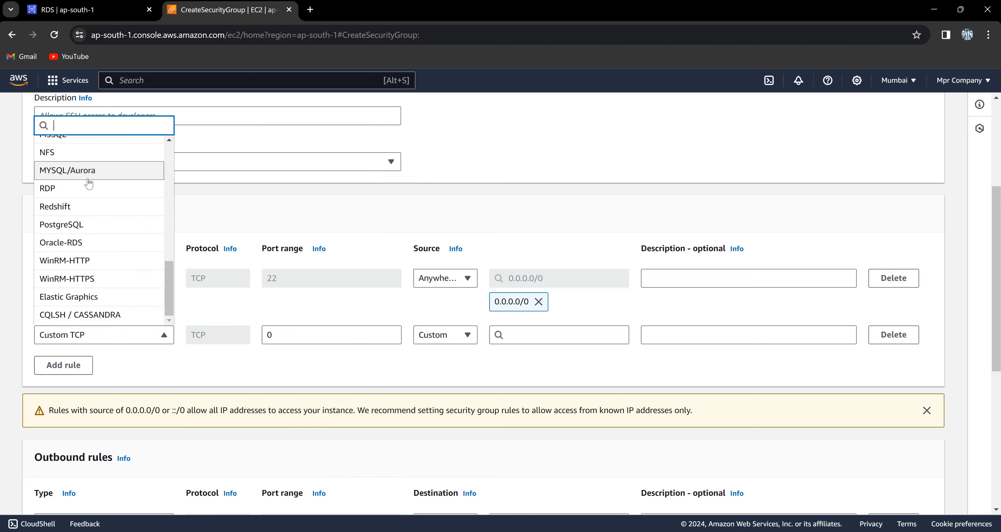
{"action": "left_click", "coordinate": [89, 179]}
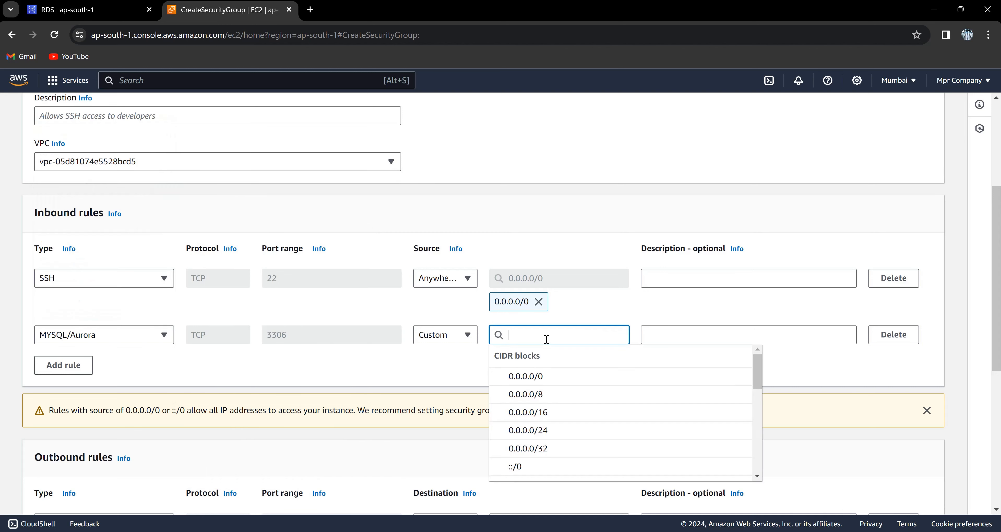
{"action": "left_click", "coordinate": [557, 376]}
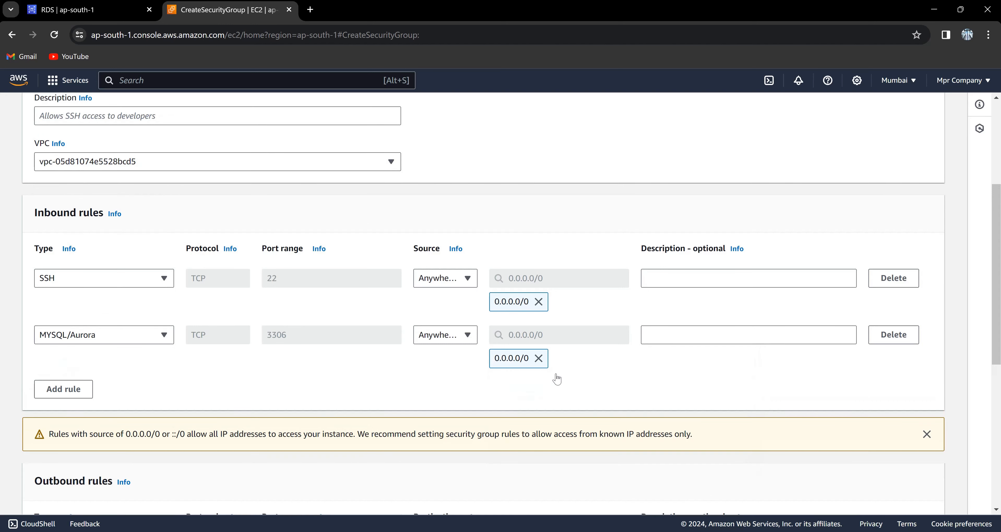
Add an inbound HTTP rule with source 0.0.0.0/0 to the new security group.
{"action": "left_click", "coordinate": [64, 389]}
{"action": "left_click", "coordinate": [129, 395]}
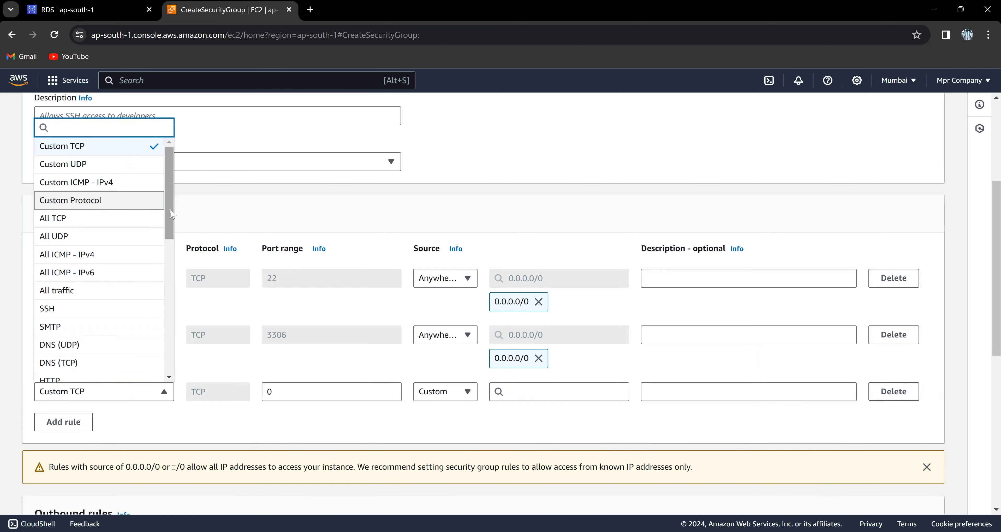
{"action": "right_click", "coordinate": [175, 265]}
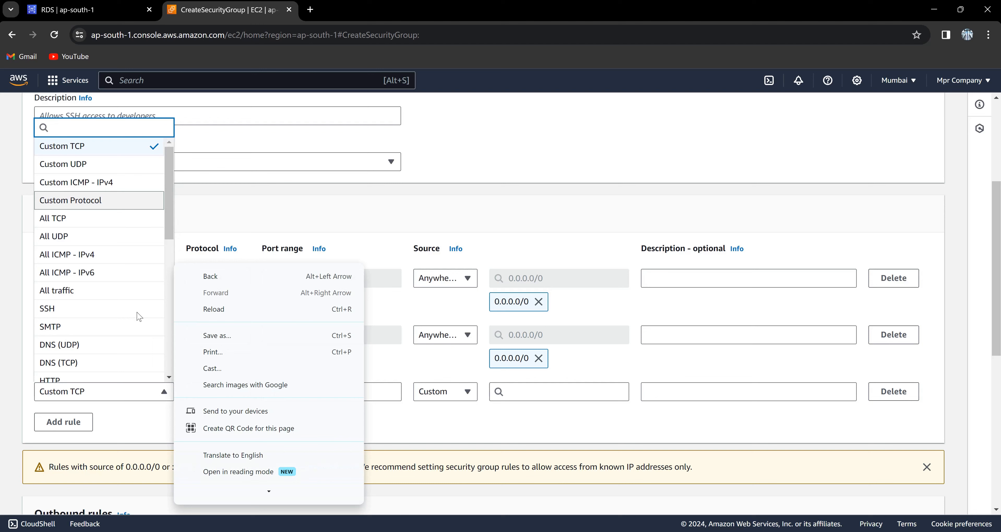
{"action": "left_click", "coordinate": [90, 381]}
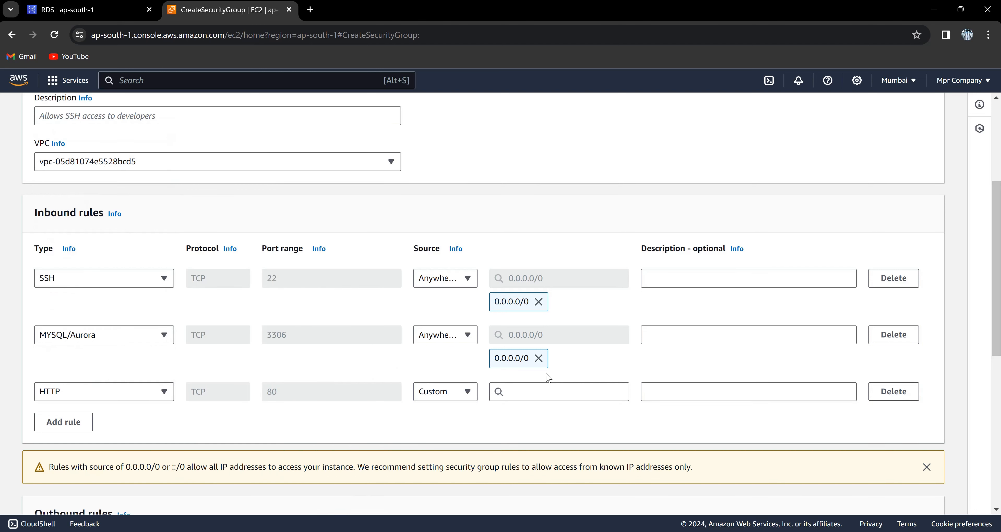
{"action": "left_click", "coordinate": [548, 397]}
{"action": "left_click", "coordinate": [567, 435]}
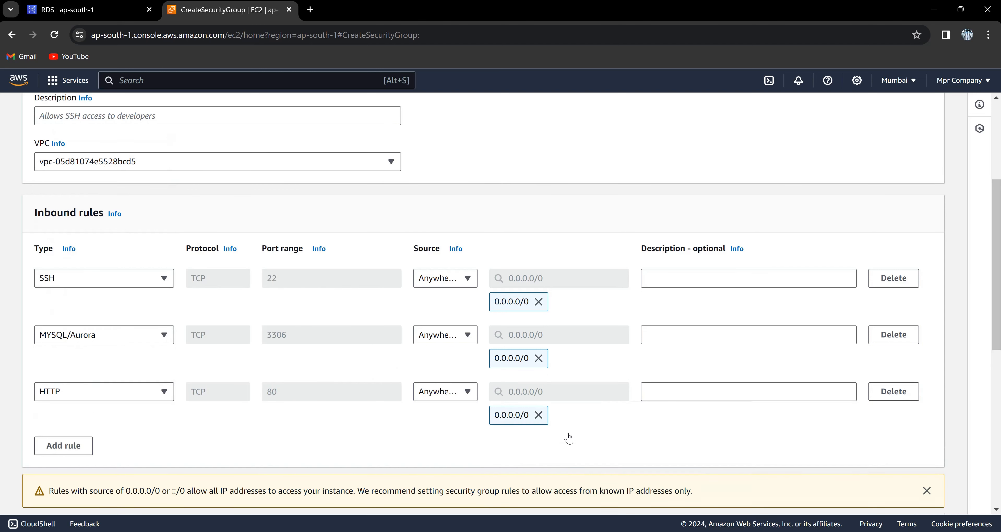
Name the security group database, enter db as its description, and create the group.
{"action": "scroll", "coordinate": [569, 438], "scroll_direction": "down", "scroll_amount": 8}
{"action": "scroll", "coordinate": [569, 437], "scroll_direction": "up", "scroll_amount": 10}
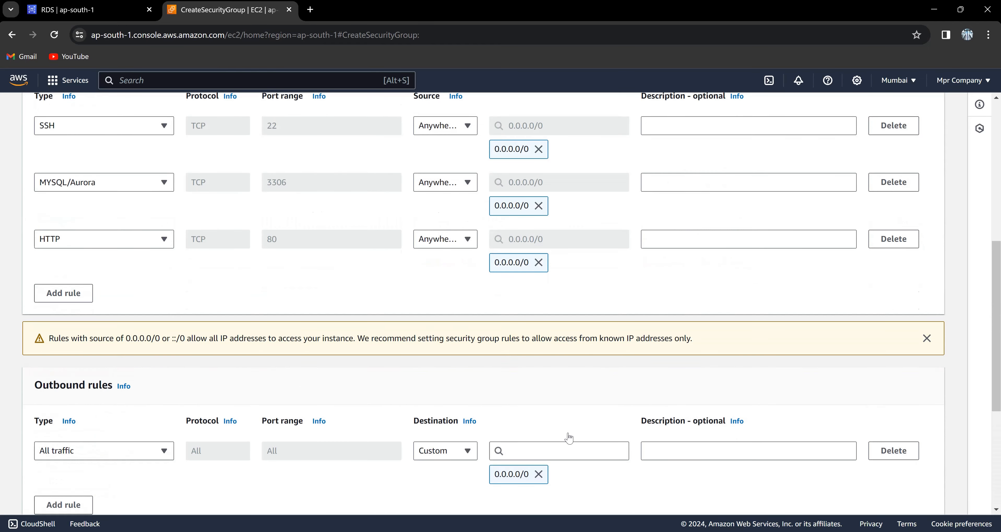
{"action": "scroll", "coordinate": [568, 438], "scroll_direction": "up", "scroll_amount": 2}
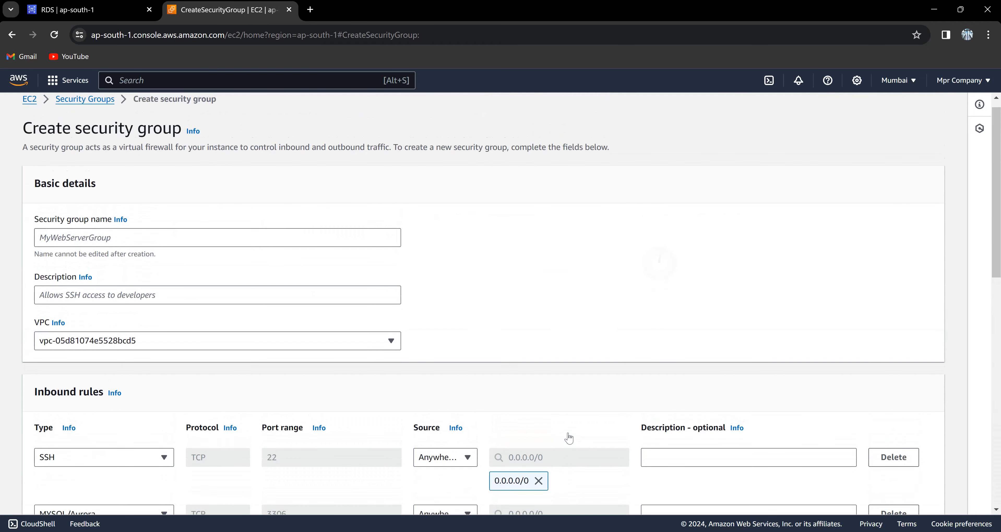
{"action": "left_click", "coordinate": [349, 232]}
{"action": "type", "text": "data"}
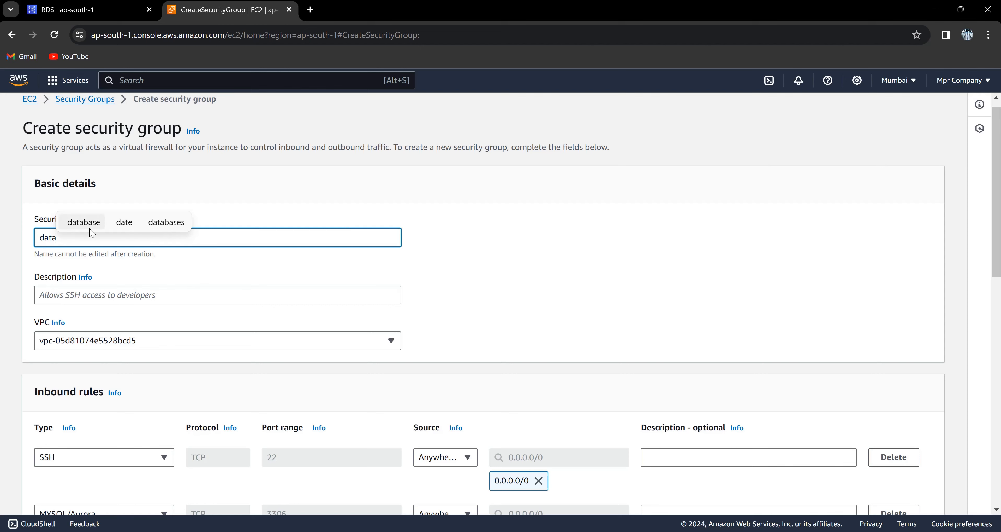
{"action": "left_click", "coordinate": [83, 222]}
{"action": "left_click", "coordinate": [117, 294]}
{"action": "type", "text": "db"}
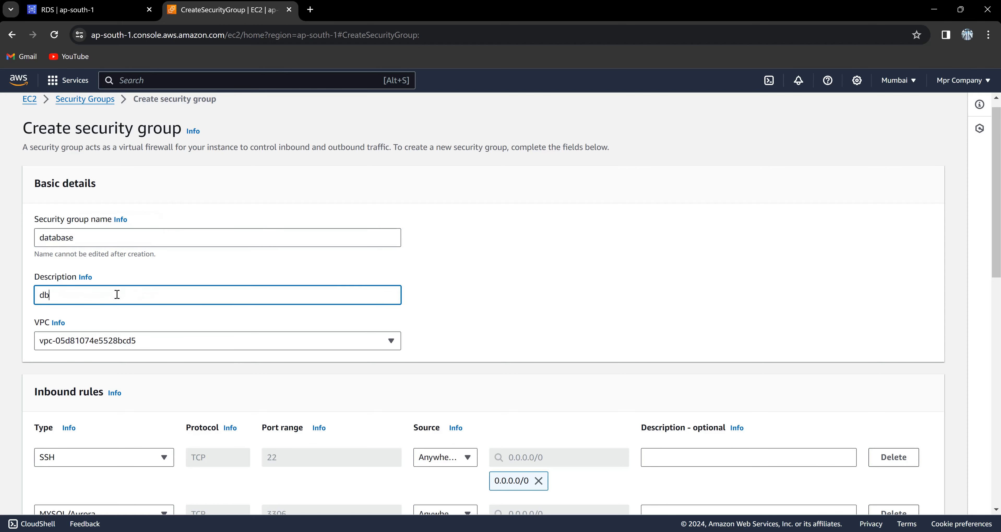
{"action": "scroll", "coordinate": [117, 294], "scroll_direction": "down", "scroll_amount": 10}
{"action": "key", "text": "Return"}
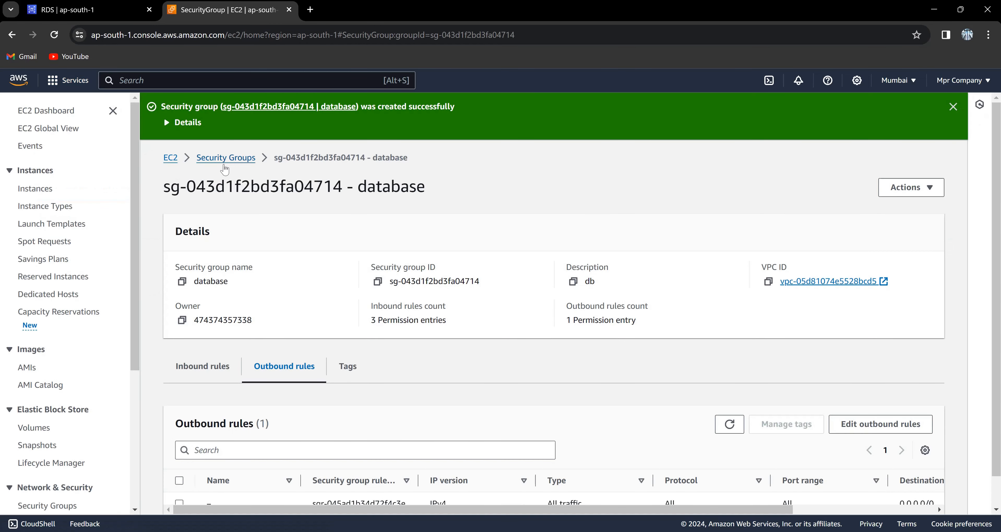
Delete the old db security group from the security group list and refresh the list.
{"action": "left_click", "coordinate": [226, 158]}
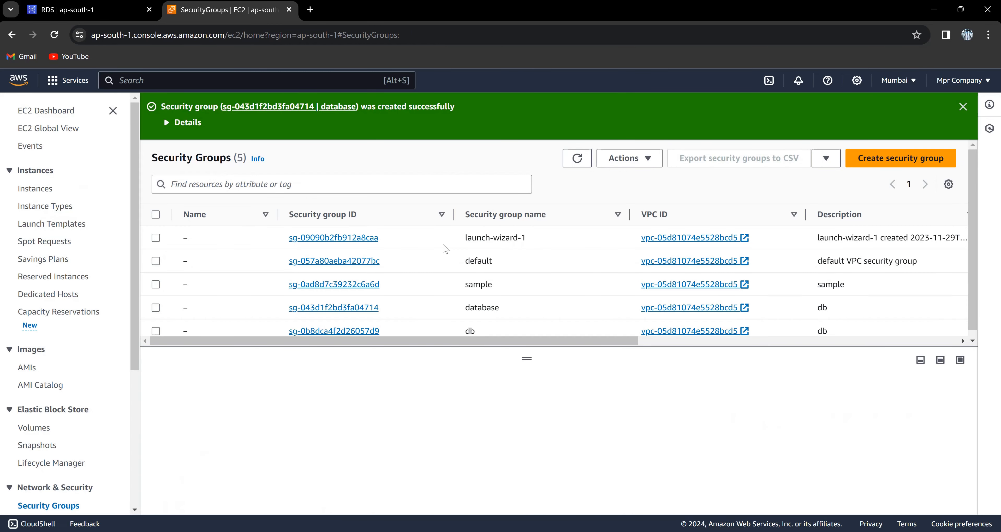
{"action": "left_click", "coordinate": [156, 331]}
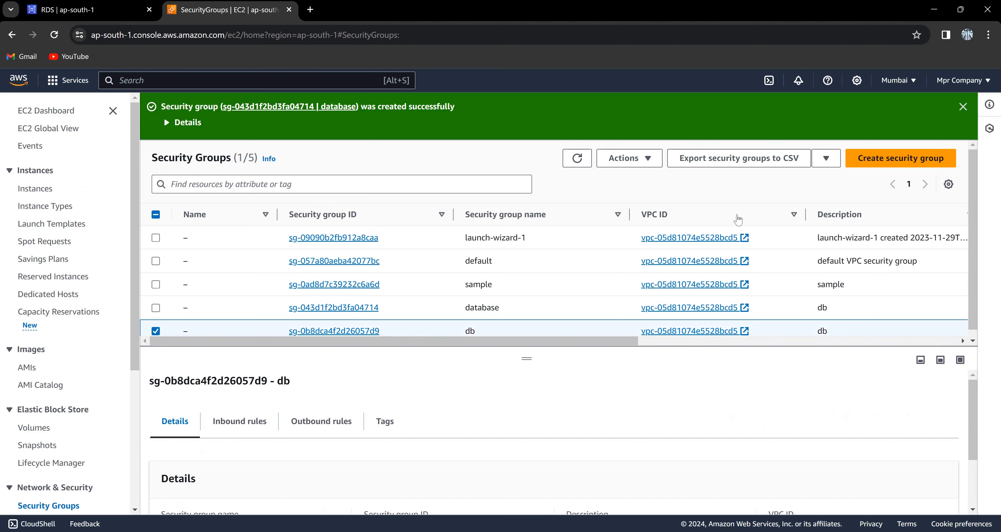
{"action": "left_click", "coordinate": [630, 158]}
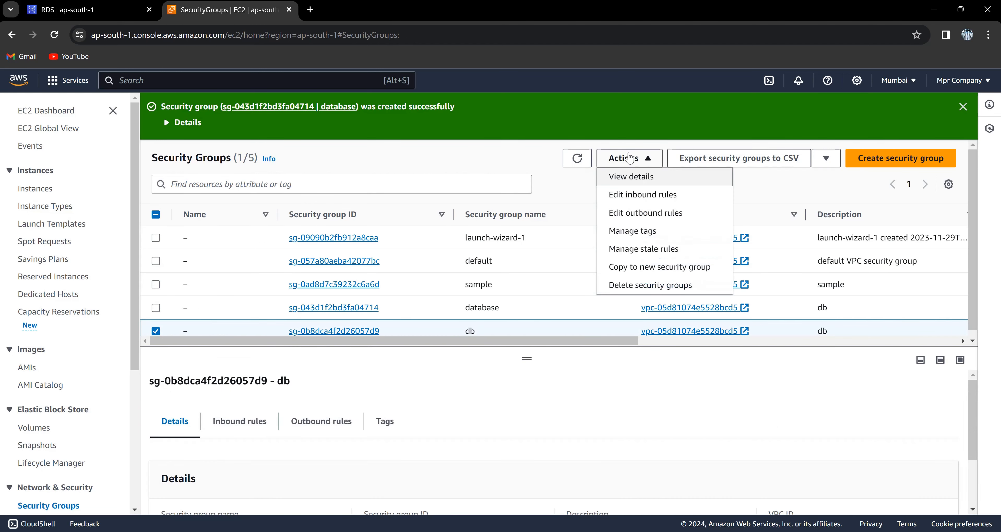
{"action": "left_click", "coordinate": [647, 288]}
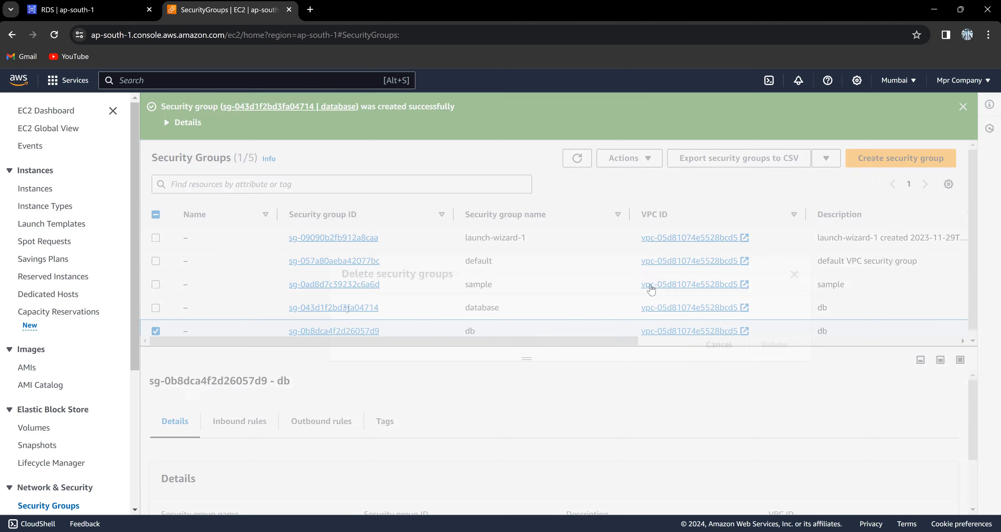
{"action": "left_click", "coordinate": [778, 366]}
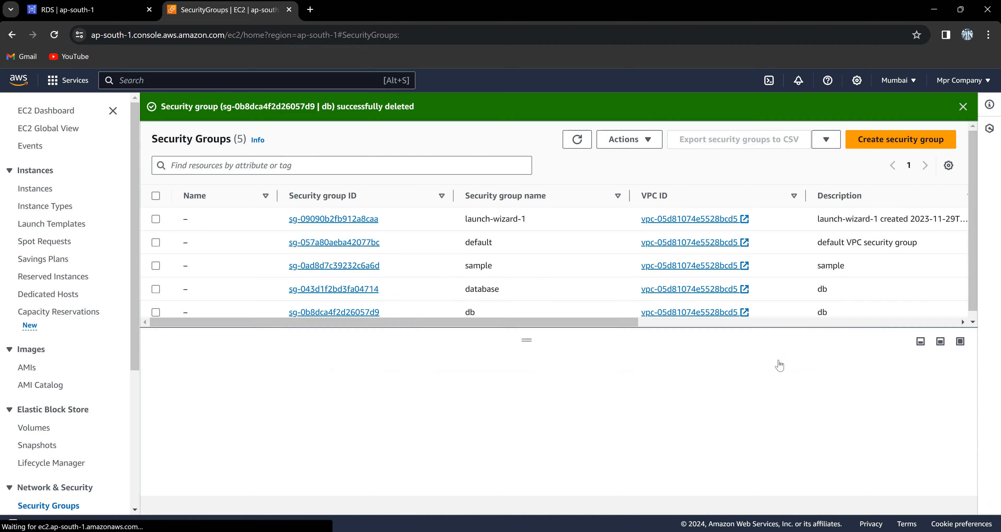
{"action": "left_click", "coordinate": [577, 142]}
Switch back to the RDS database creation form and clear the leftover service search.
{"action": "left_click", "coordinate": [117, 4]}
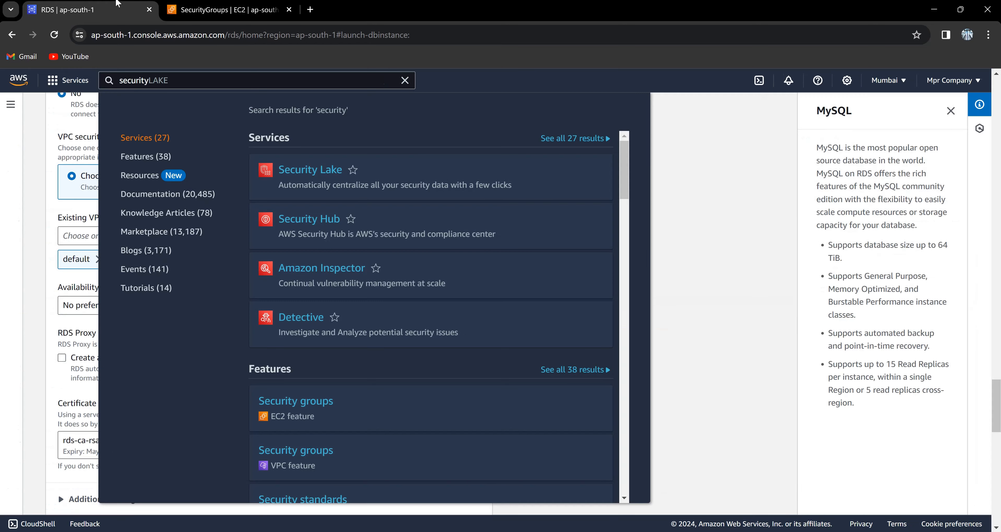
{"action": "left_click", "coordinate": [697, 213]}
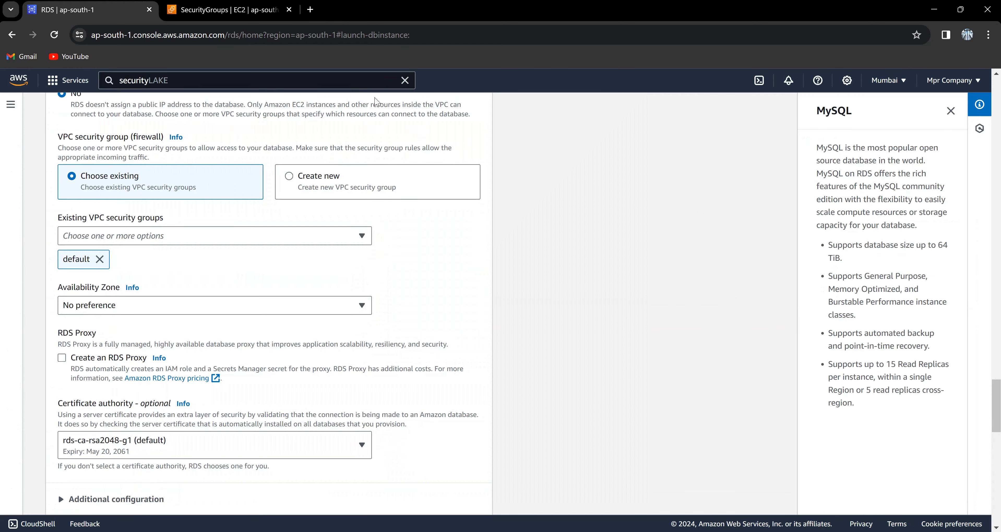
{"action": "left_click", "coordinate": [404, 81]}
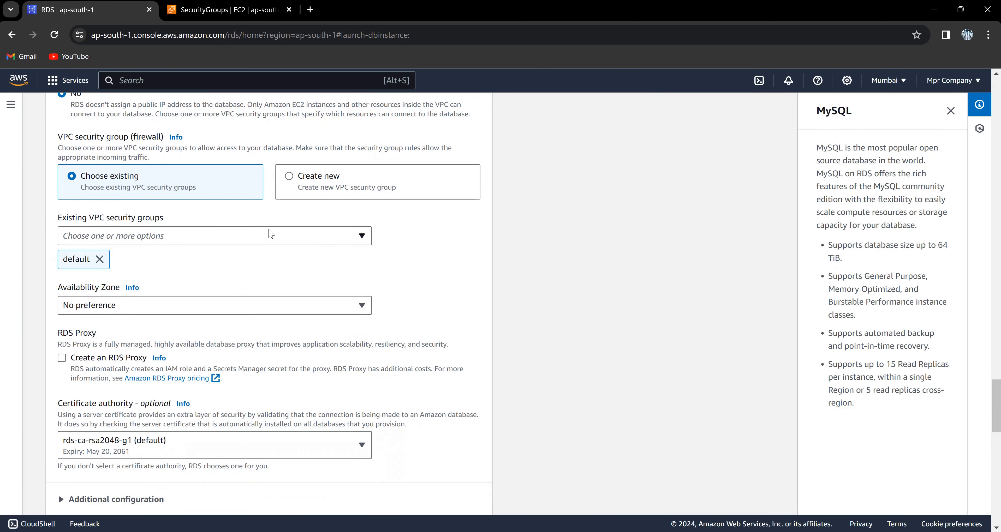
Remove the default VPC security group and look for the database group among the existing VPC security groups.
{"action": "left_click", "coordinate": [101, 261]}
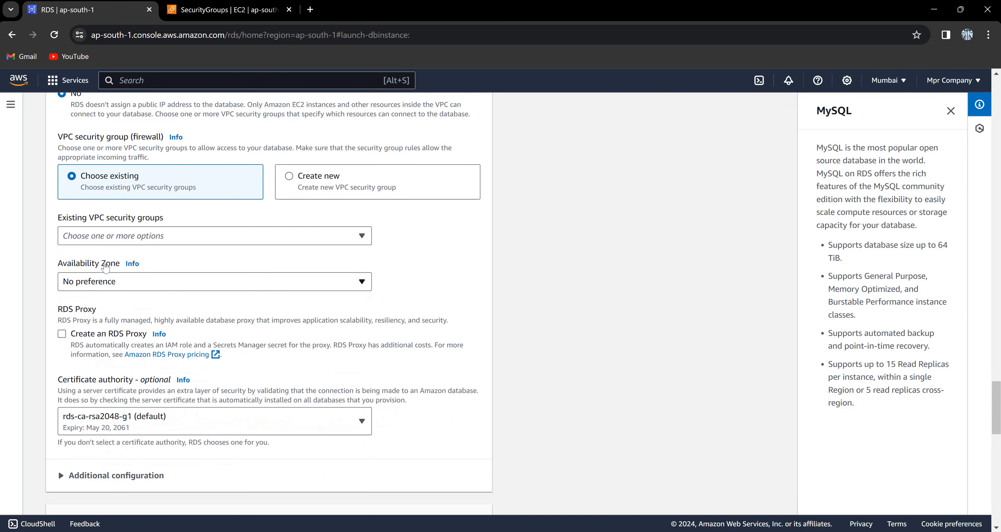
{"action": "left_click", "coordinate": [178, 240]}
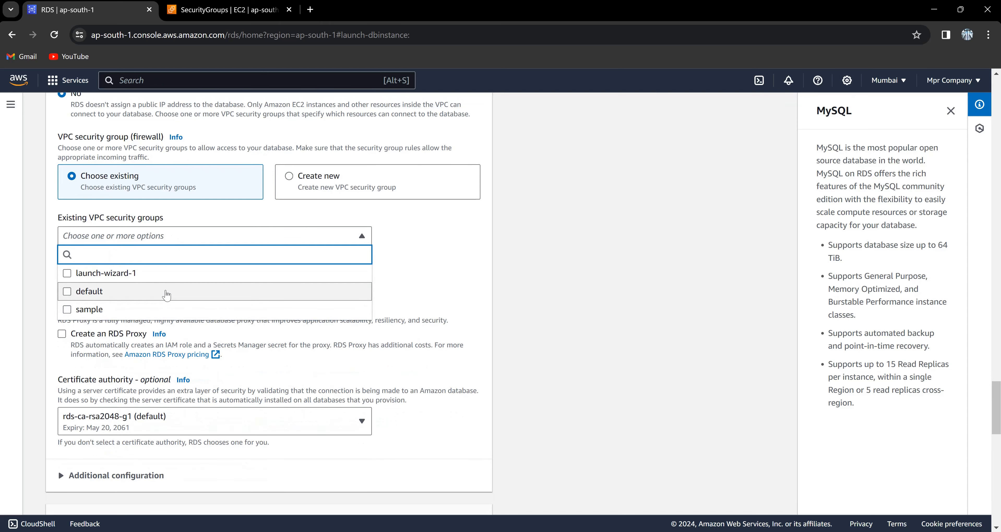
{"action": "scroll", "coordinate": [167, 293], "scroll_direction": "down", "scroll_amount": 2}
{"action": "scroll", "coordinate": [166, 296], "scroll_direction": "up", "scroll_amount": 2}
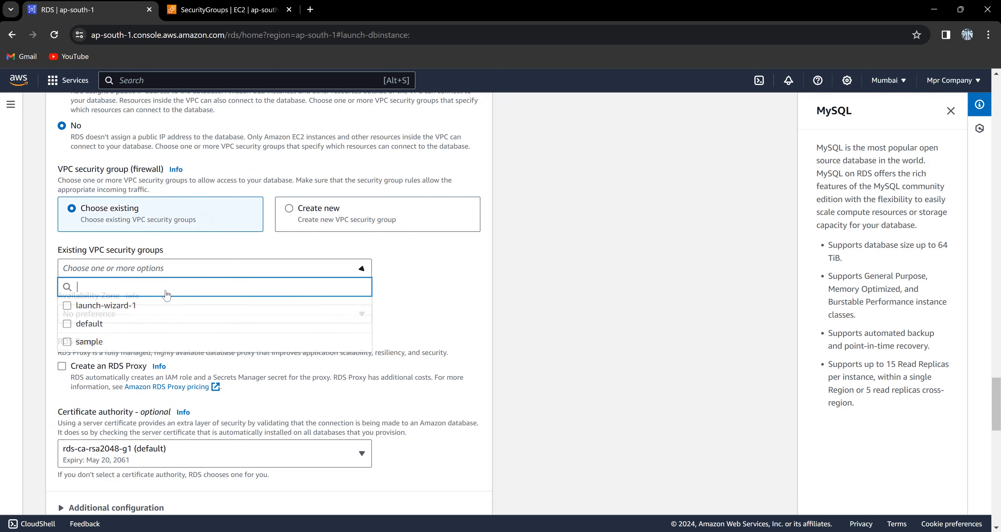
{"action": "scroll", "coordinate": [167, 296], "scroll_direction": "up", "scroll_amount": 15}
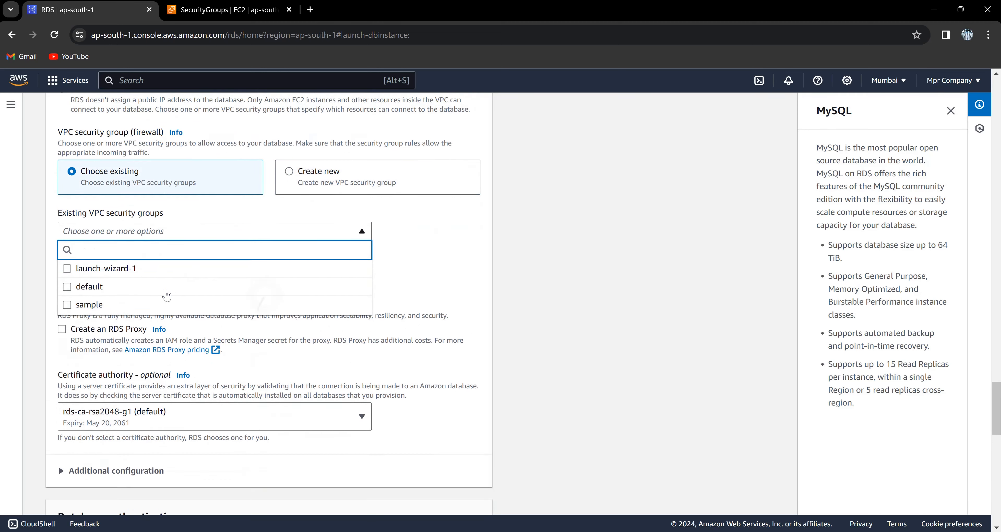
{"action": "scroll", "coordinate": [166, 297], "scroll_direction": "up", "scroll_amount": 5}
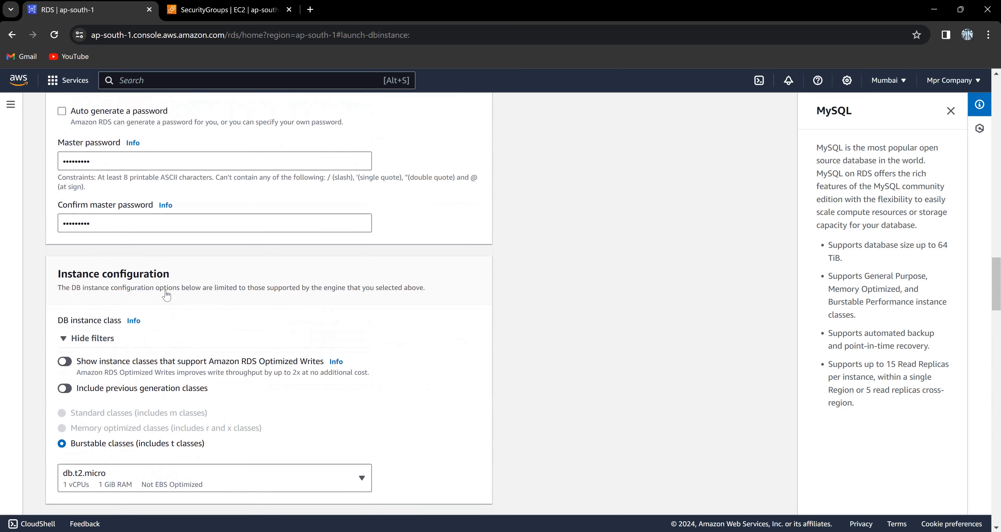
Reload the database creation form and select the MySQL engine with the Free tier template.
{"action": "key", "text": "F5"}
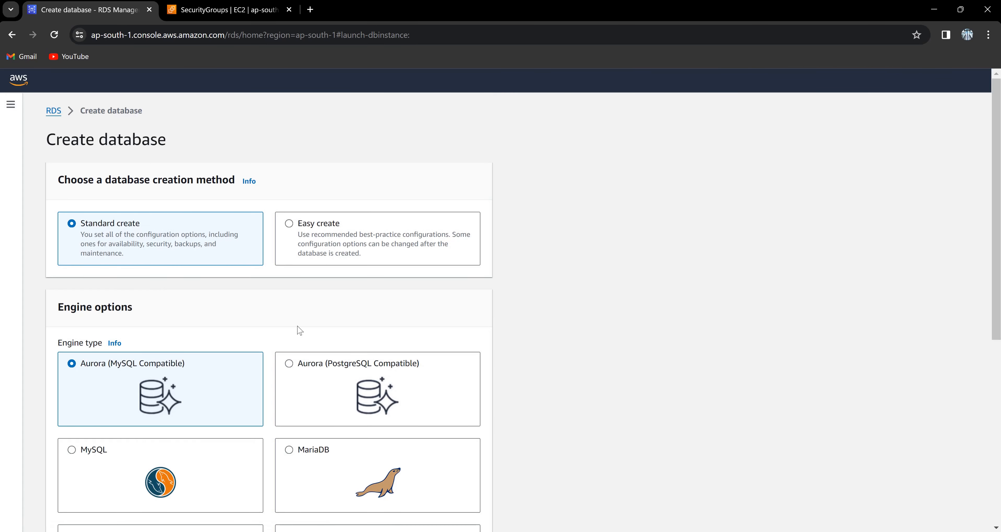
{"action": "scroll", "coordinate": [216, 408], "scroll_direction": "down", "scroll_amount": 5}
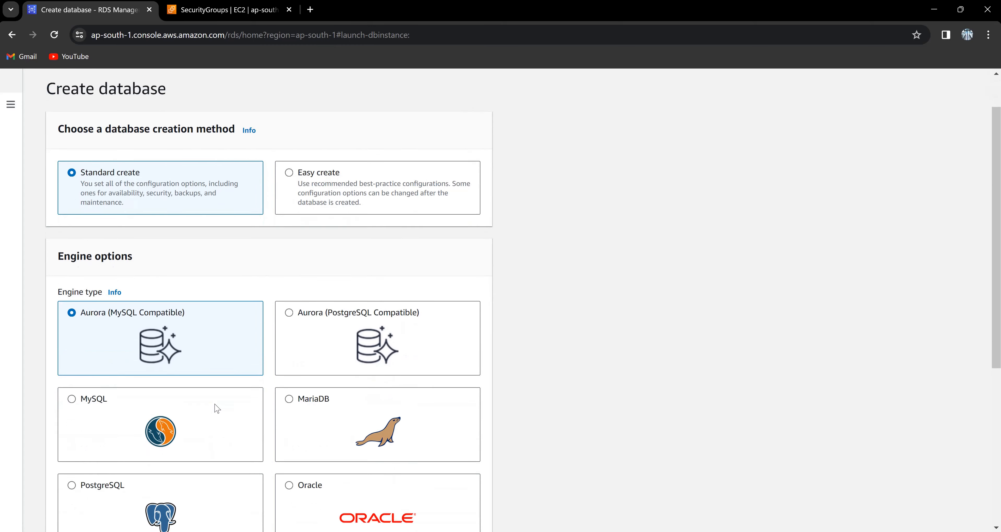
{"action": "left_click", "coordinate": [212, 261]}
{"action": "scroll", "coordinate": [217, 406], "scroll_direction": "down", "scroll_amount": 5}
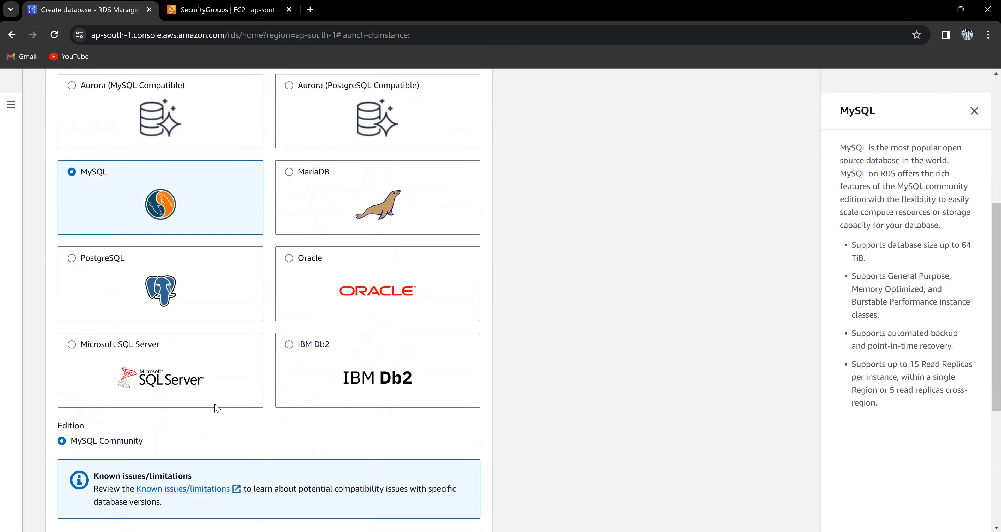
{"action": "scroll", "coordinate": [217, 409], "scroll_direction": "down", "scroll_amount": 6}
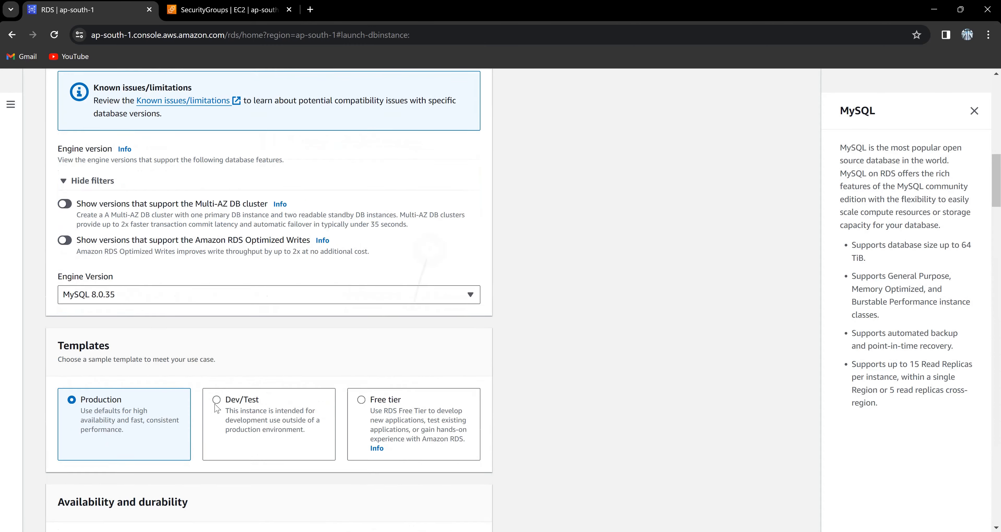
{"action": "scroll", "coordinate": [217, 409], "scroll_direction": "down", "scroll_amount": 5}
{"action": "left_click", "coordinate": [423, 179]}
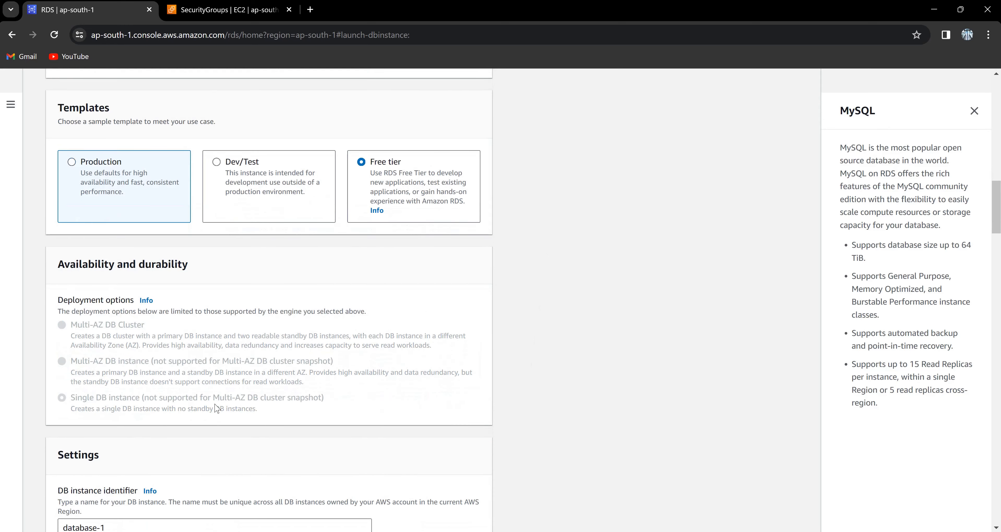
Set the DB instance identifier to myDatabase in the database settings.
{"action": "scroll", "coordinate": [216, 408], "scroll_direction": "down", "scroll_amount": 4}
{"action": "scroll", "coordinate": [216, 408], "scroll_direction": "down", "scroll_amount": 4}
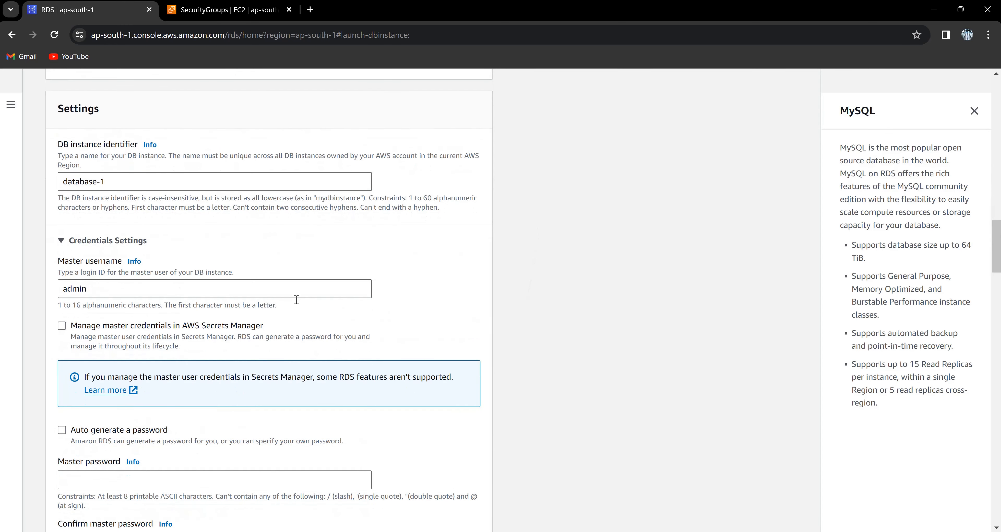
{"action": "left_click", "coordinate": [288, 187]}
{"action": "key", "text": "ctrl+a"}
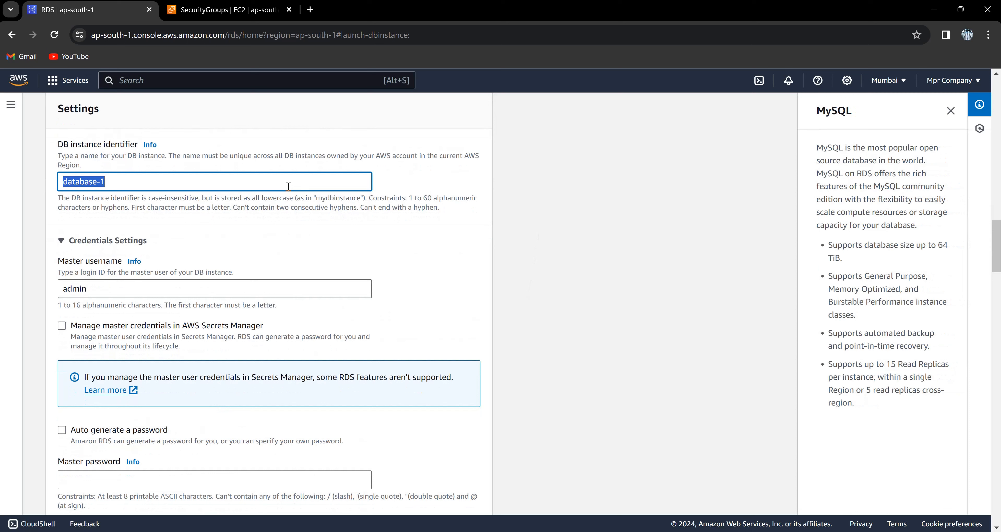
{"action": "key", "text": "BackSpace"}
{"action": "type", "text": "myDatav"}
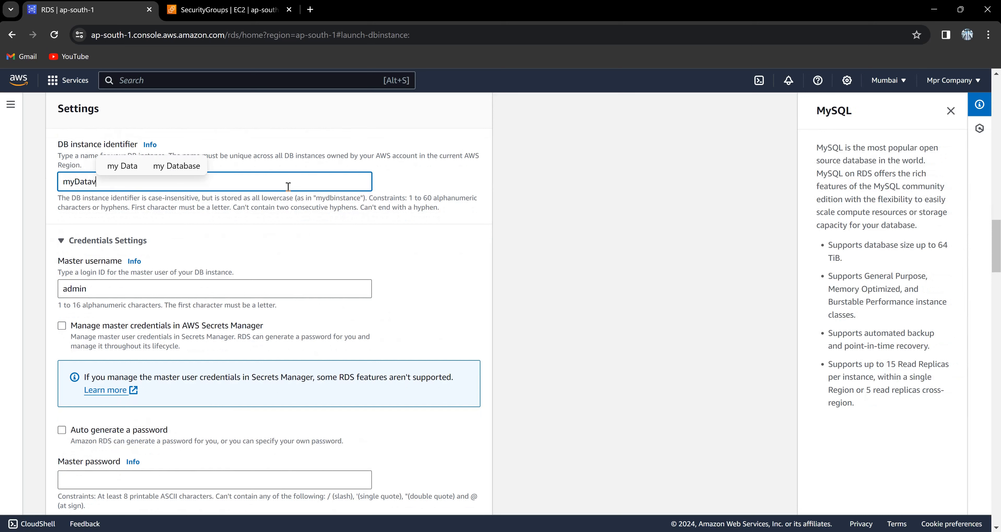
{"action": "key", "text": "BackSpace"}
{"action": "type", "text": "ase"}
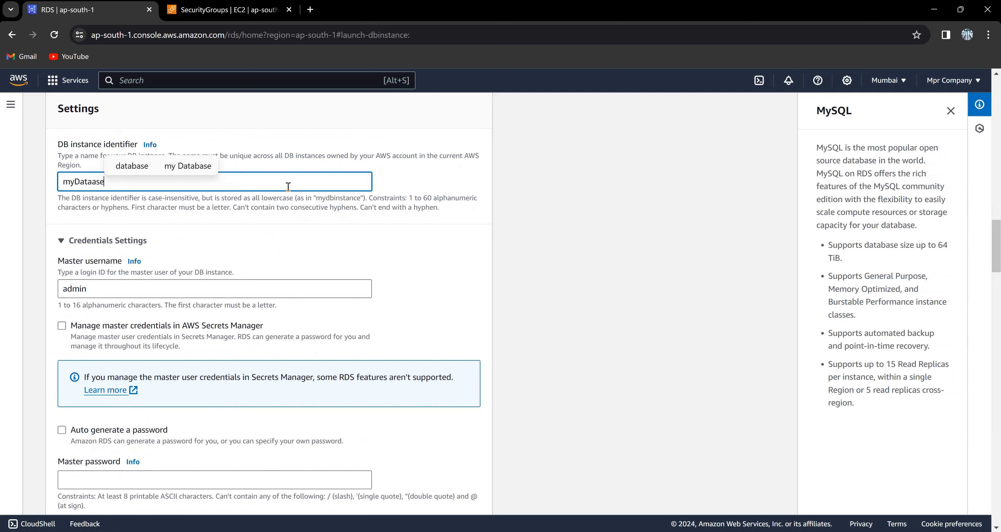
{"action": "scroll", "coordinate": [288, 187], "scroll_direction": "down", "scroll_amount": 1}
{"action": "scroll", "coordinate": [287, 187], "scroll_direction": "up", "scroll_amount": 1}
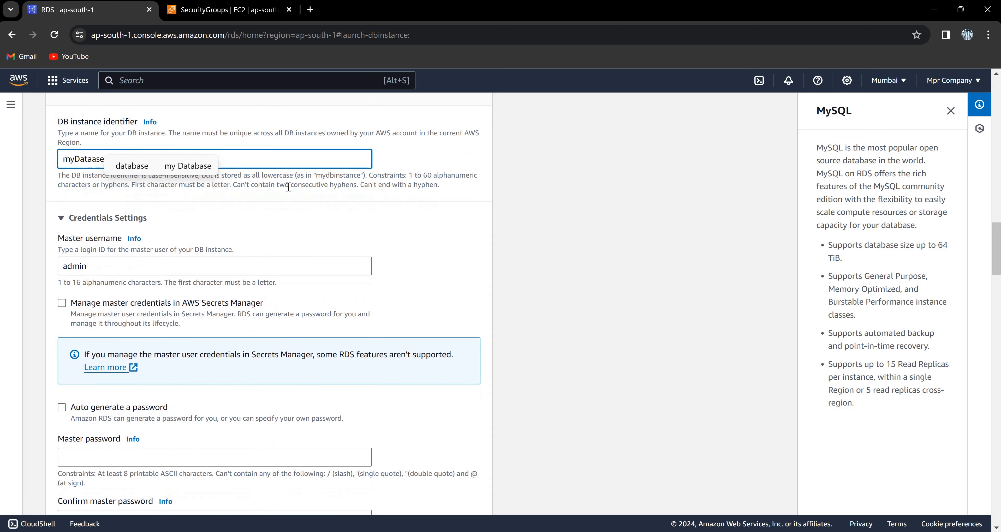
{"action": "type", "text": "b"}
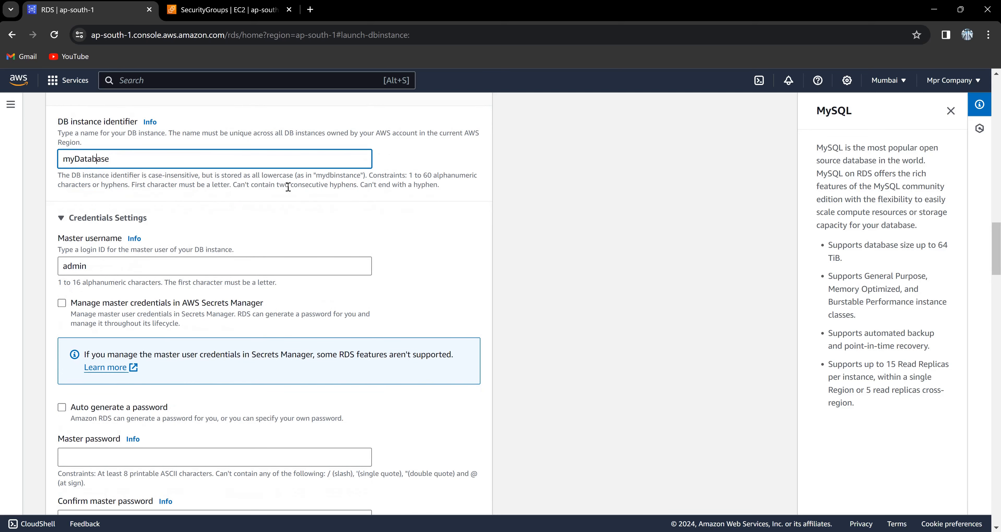
Enter the master password for the admin user and repeat it in the confirmation field.
{"action": "scroll", "coordinate": [288, 187], "scroll_direction": "down", "scroll_amount": 2}
{"action": "left_click", "coordinate": [294, 365]}
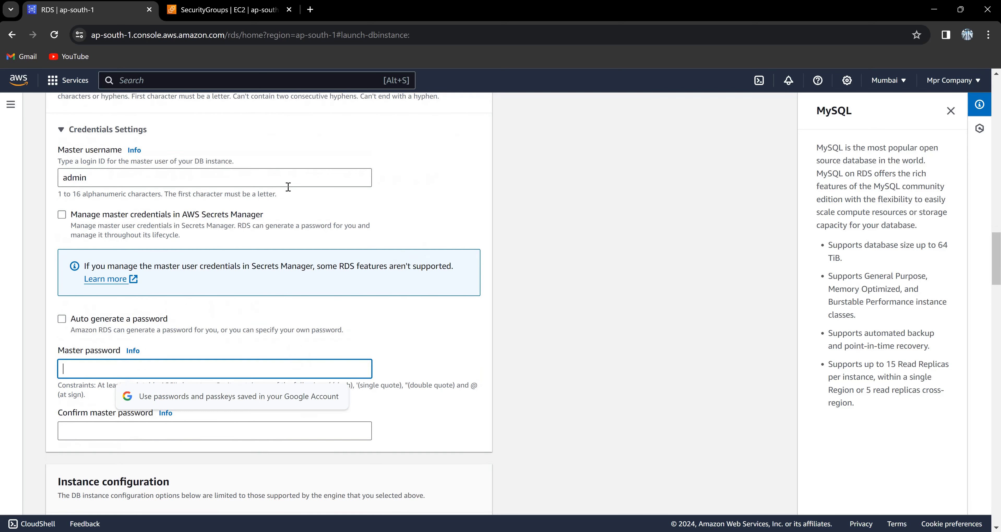
{"action": "type", "text": "••"}
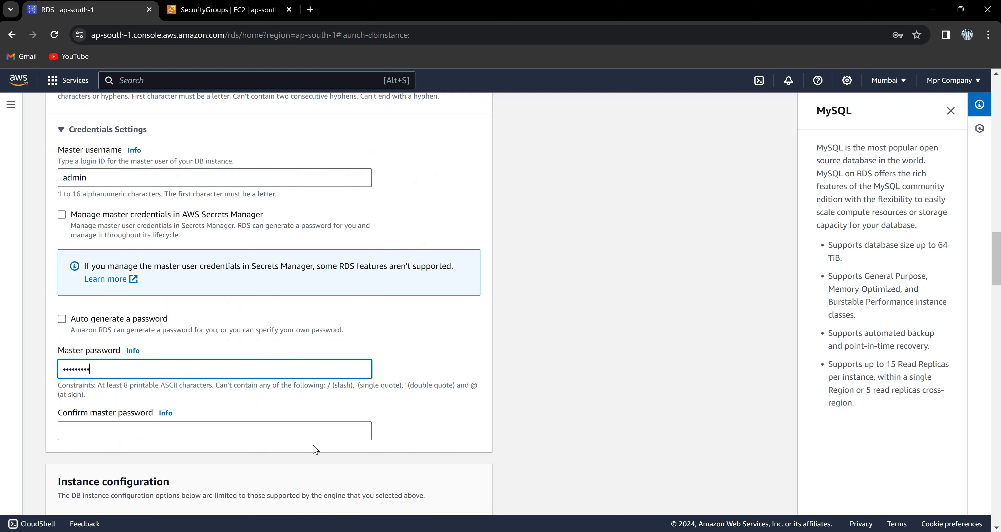
{"action": "left_click", "coordinate": [312, 434]}
{"action": "type", "text": "•••••"}
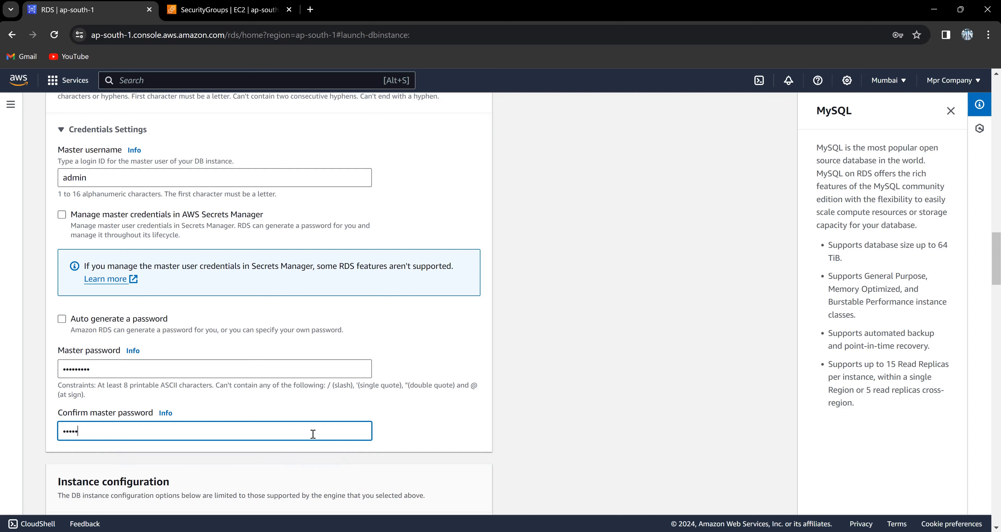
Change the burstable DB instance class to db.t2.micro.
{"action": "scroll", "coordinate": [312, 433], "scroll_direction": "down", "scroll_amount": 6}
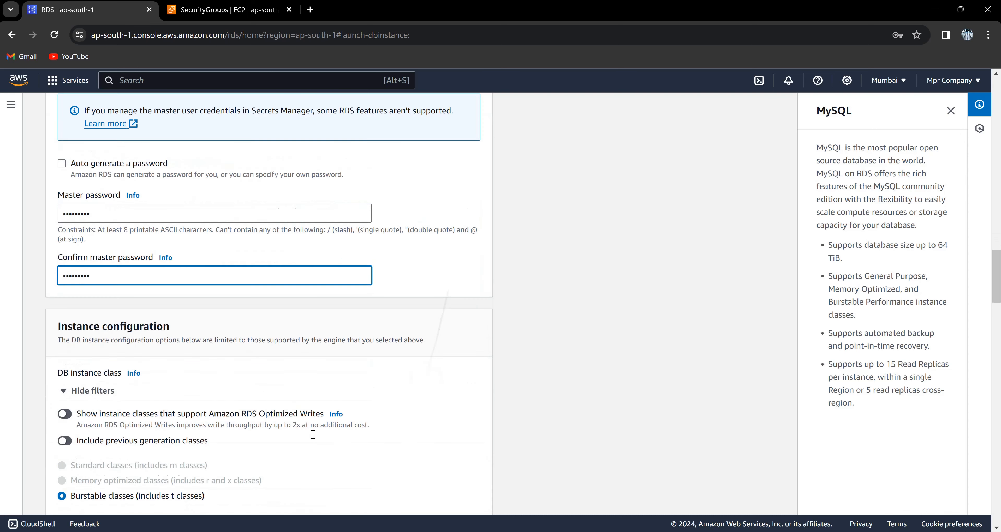
{"action": "scroll", "coordinate": [313, 434], "scroll_direction": "down", "scroll_amount": 1}
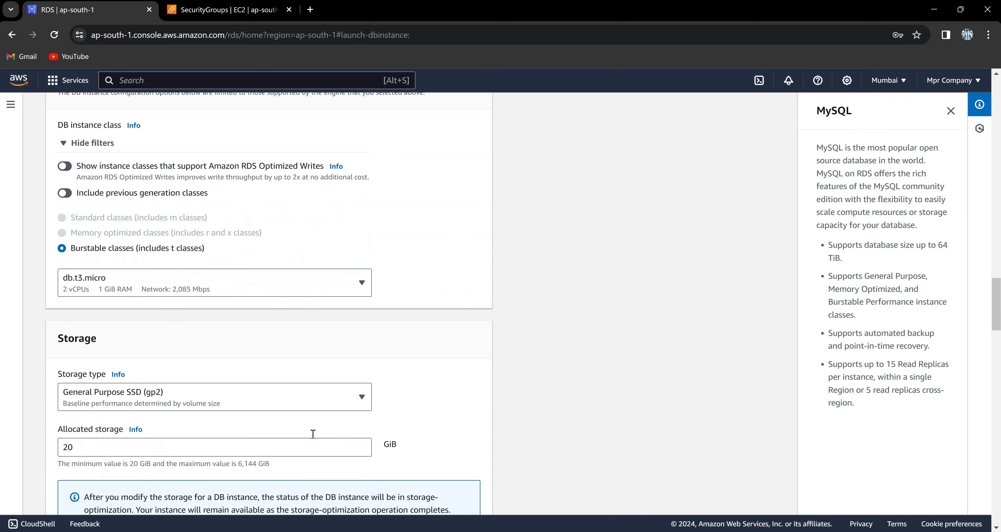
{"action": "left_click", "coordinate": [303, 283]}
{"action": "left_click", "coordinate": [116, 330]}
{"action": "scroll", "coordinate": [313, 434], "scroll_direction": "down", "scroll_amount": 3}
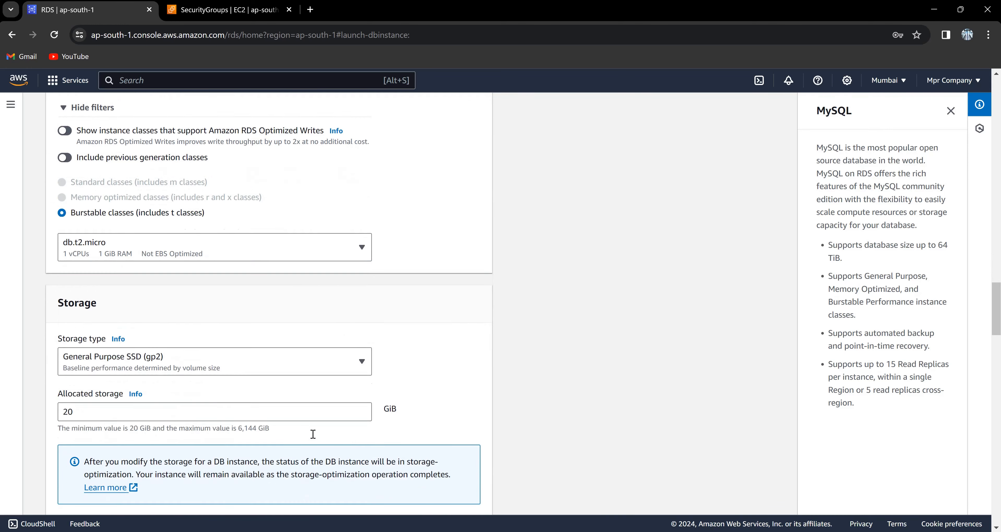
{"action": "left_click", "coordinate": [332, 254]}
{"action": "left_click", "coordinate": [312, 434]}
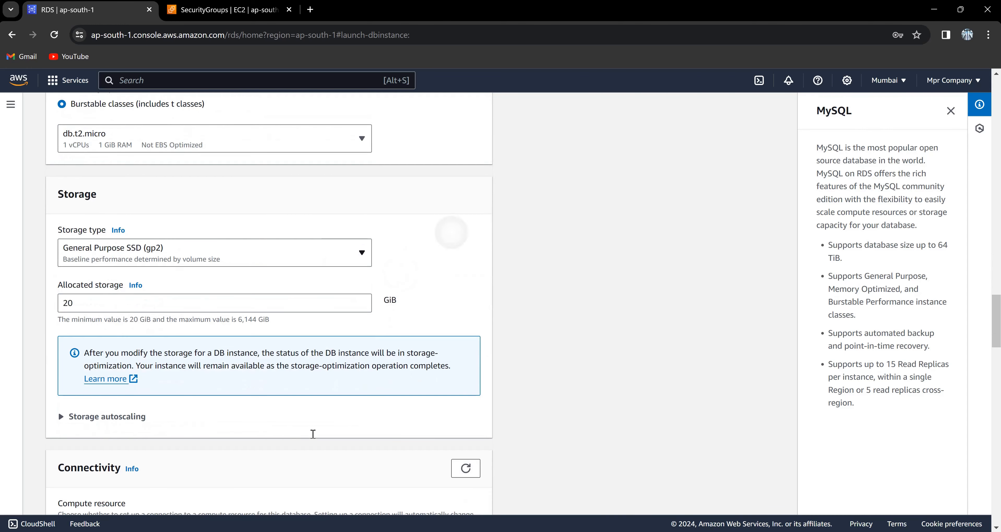
Assign the existing VPC security group database to the instance and remove the default group.
{"action": "scroll", "coordinate": [313, 433], "scroll_direction": "down", "scroll_amount": 7}
{"action": "scroll", "coordinate": [313, 434], "scroll_direction": "down", "scroll_amount": 5}
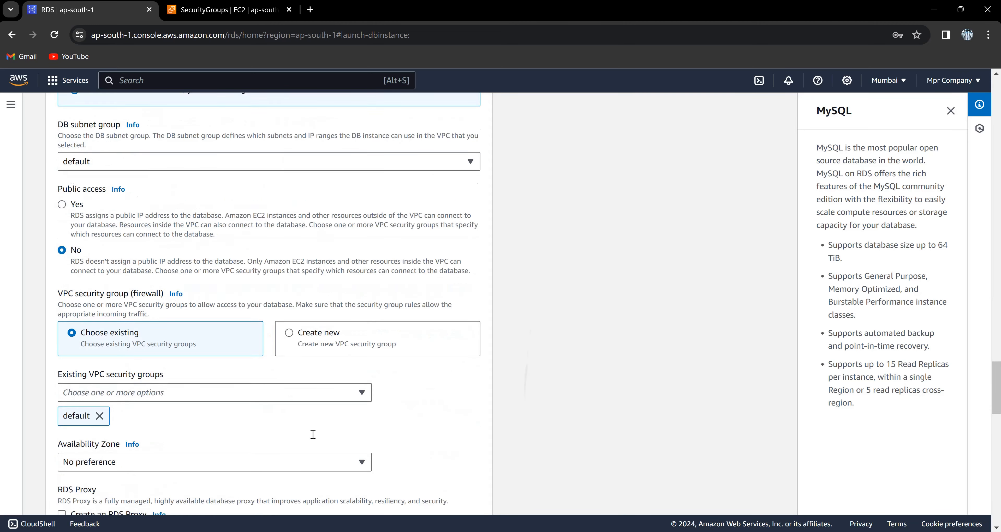
{"action": "scroll", "coordinate": [313, 434], "scroll_direction": "down", "scroll_amount": 1}
{"action": "left_click", "coordinate": [215, 349]}
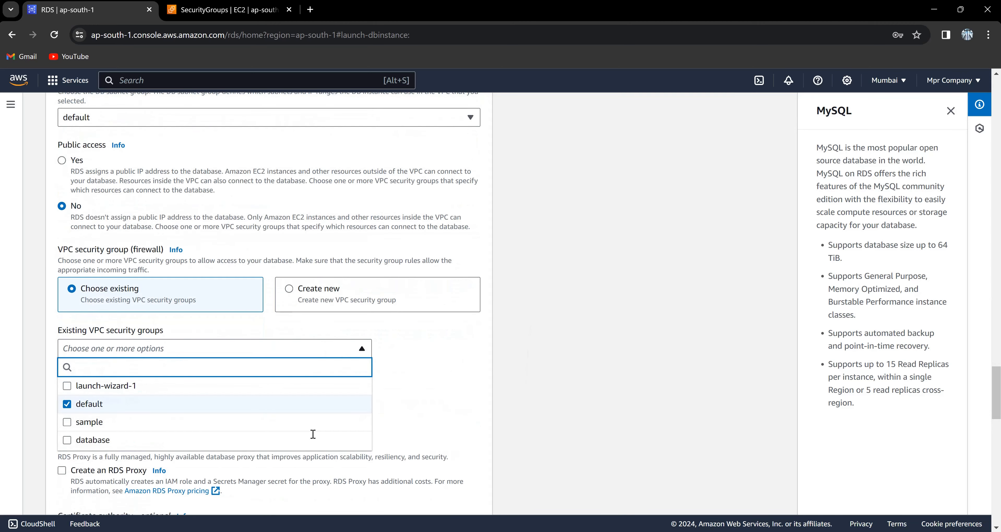
{"action": "left_click", "coordinate": [313, 434]}
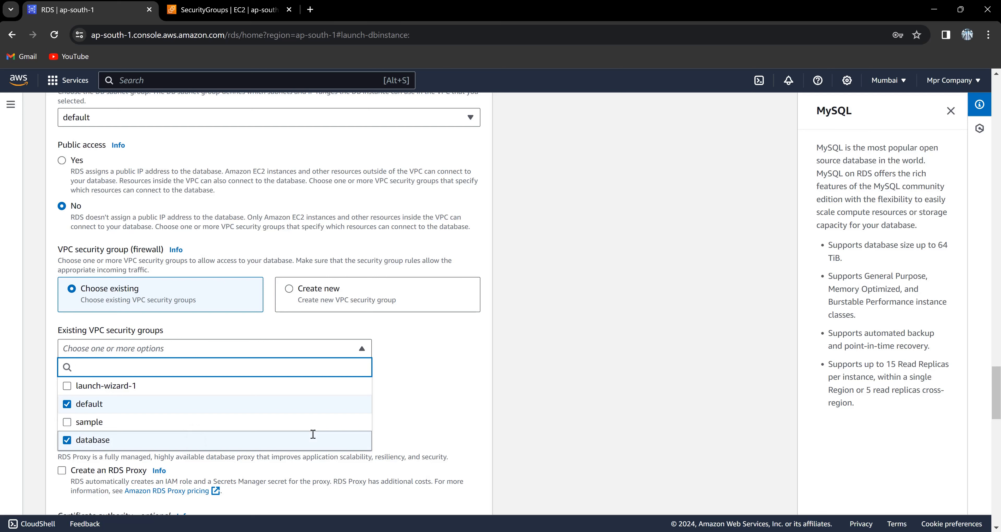
{"action": "left_click", "coordinate": [214, 404]}
{"action": "left_click", "coordinate": [427, 392]}
{"action": "scroll", "coordinate": [313, 434], "scroll_direction": "down", "scroll_amount": 3}
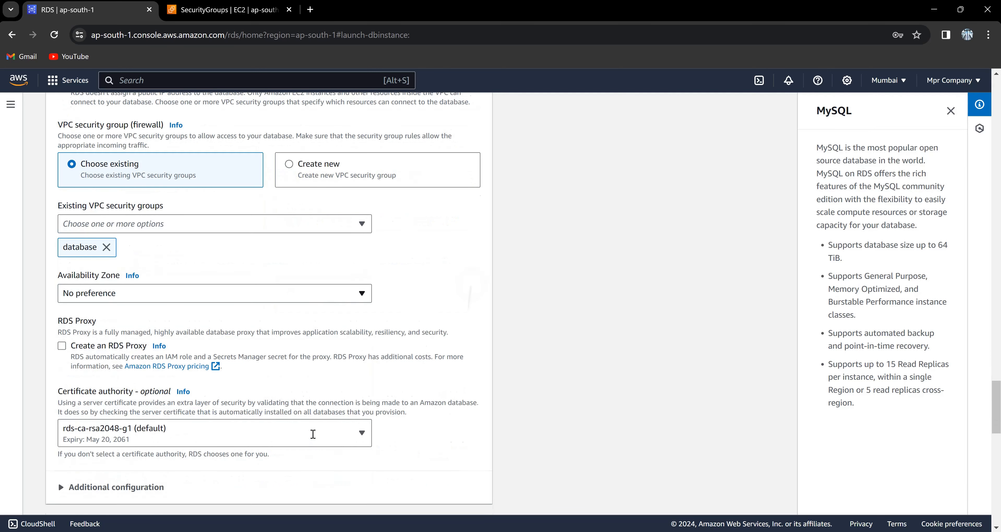
Expand the additional connectivity configuration to check the database port.
{"action": "scroll", "coordinate": [313, 433], "scroll_direction": "down", "scroll_amount": 2}
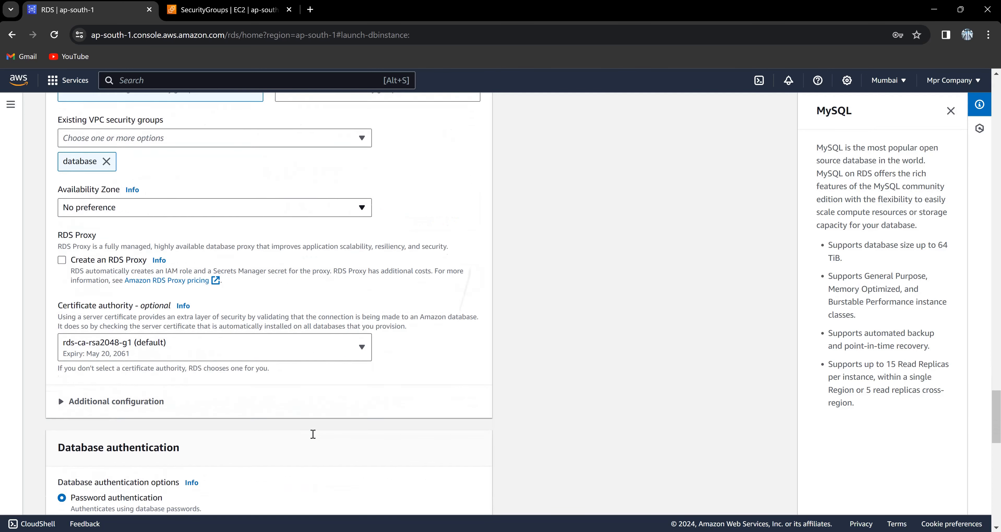
{"action": "scroll", "coordinate": [313, 433], "scroll_direction": "down", "scroll_amount": 1}
{"action": "left_click", "coordinate": [116, 350]}
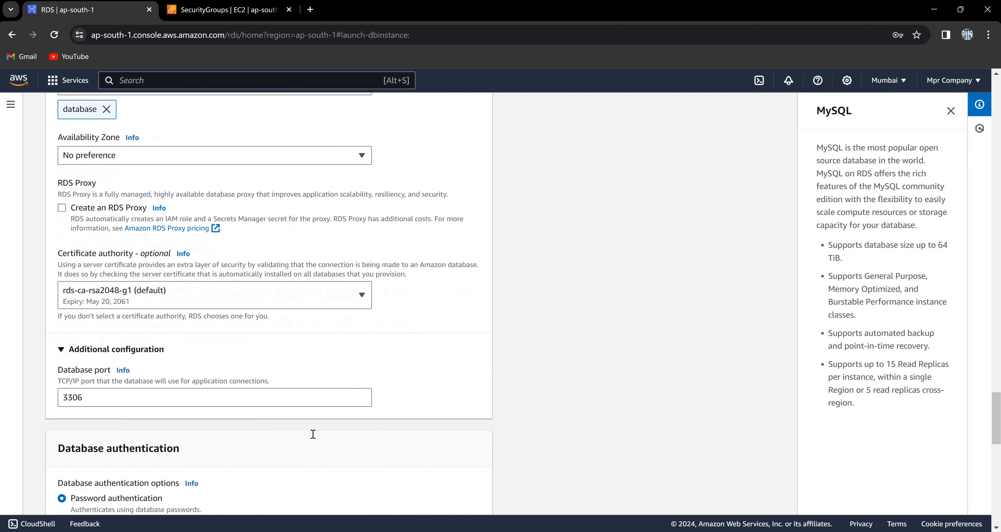
Disable storage autoscaling in the storage settings and collapse that section.
{"action": "scroll", "coordinate": [313, 434], "scroll_direction": "up", "scroll_amount": 10}
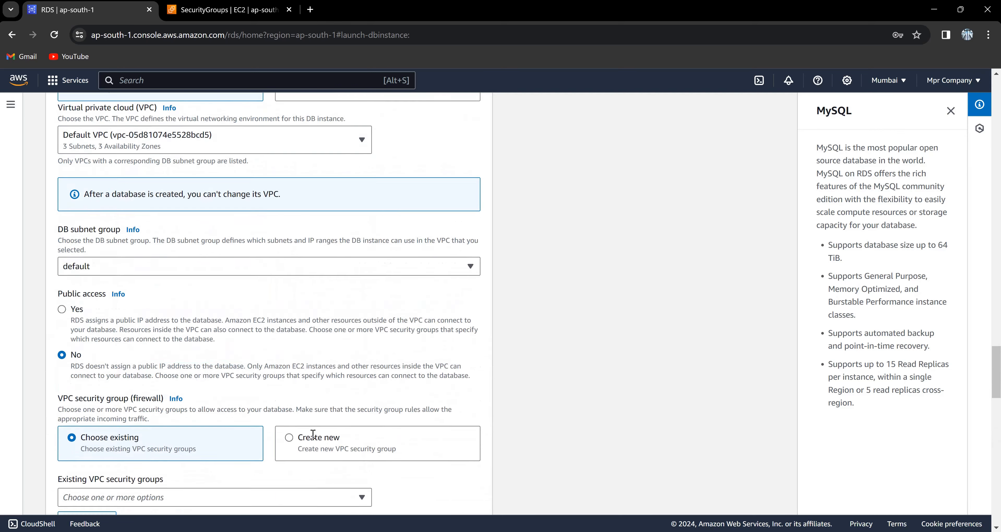
{"action": "scroll", "coordinate": [313, 434], "scroll_direction": "up", "scroll_amount": 1}
{"action": "scroll", "coordinate": [313, 434], "scroll_direction": "up", "scroll_amount": 3}
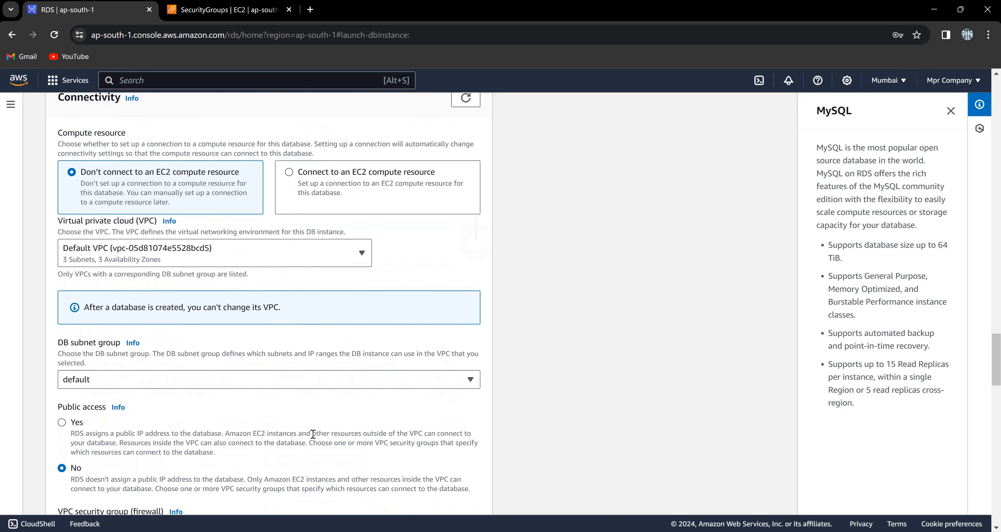
{"action": "scroll", "coordinate": [313, 434], "scroll_direction": "up", "scroll_amount": 2}
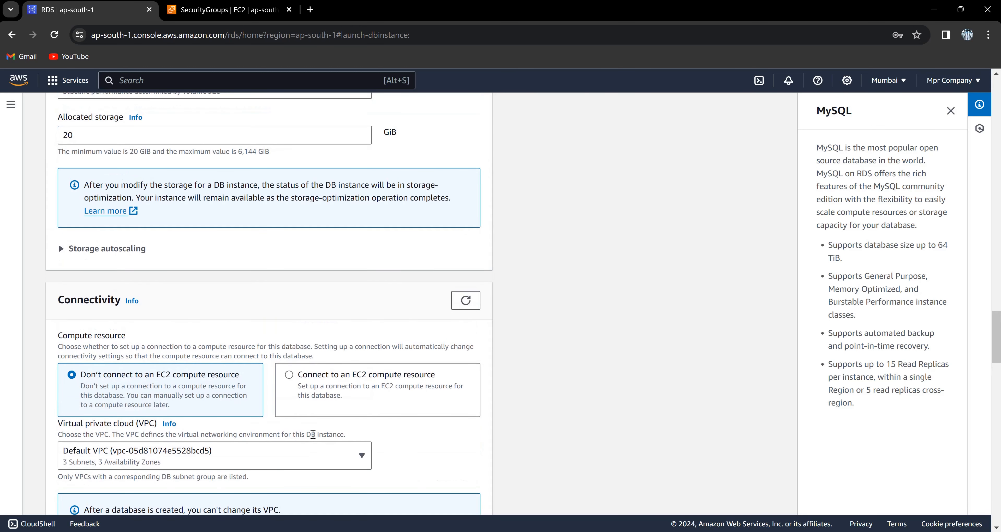
{"action": "left_click", "coordinate": [59, 250]}
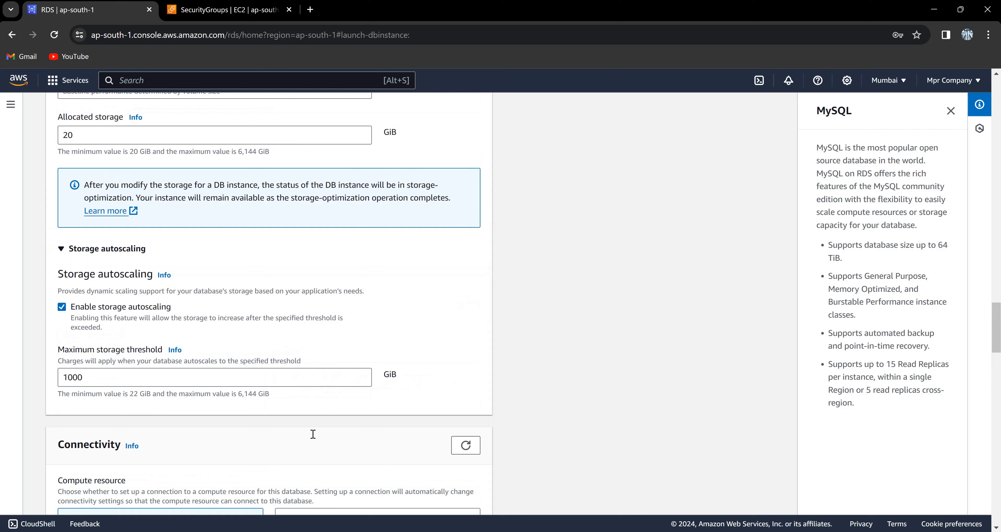
{"action": "left_click", "coordinate": [61, 307]}
{"action": "left_click", "coordinate": [61, 248]}
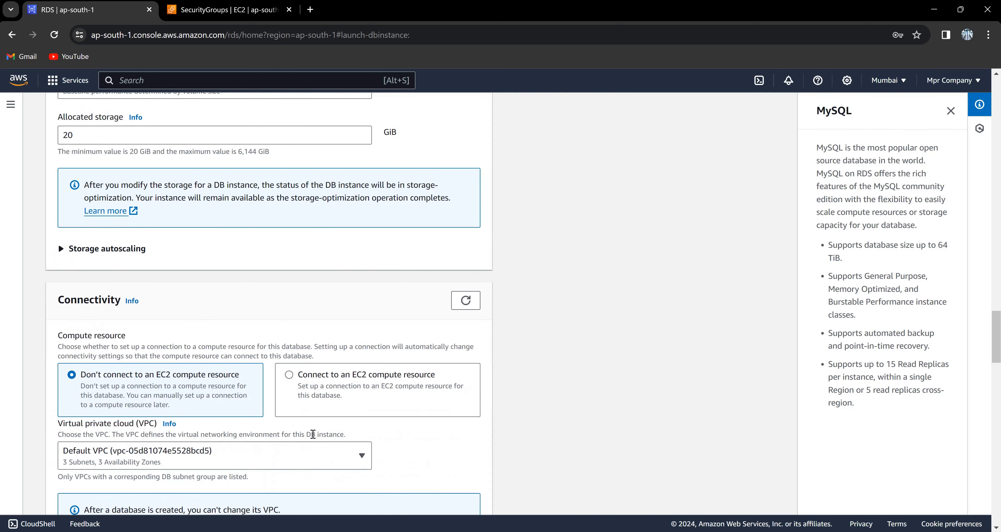
Review the estimated monthly costs and free tier terms, and submit the form to create the database.
{"action": "scroll", "coordinate": [313, 434], "scroll_direction": "down", "scroll_amount": 15}
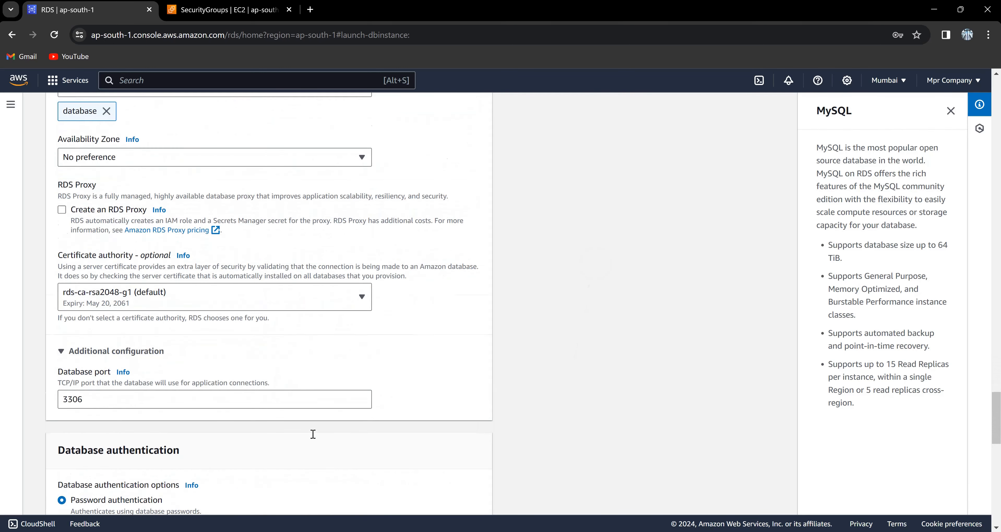
{"action": "scroll", "coordinate": [313, 435], "scroll_direction": "down", "scroll_amount": 12}
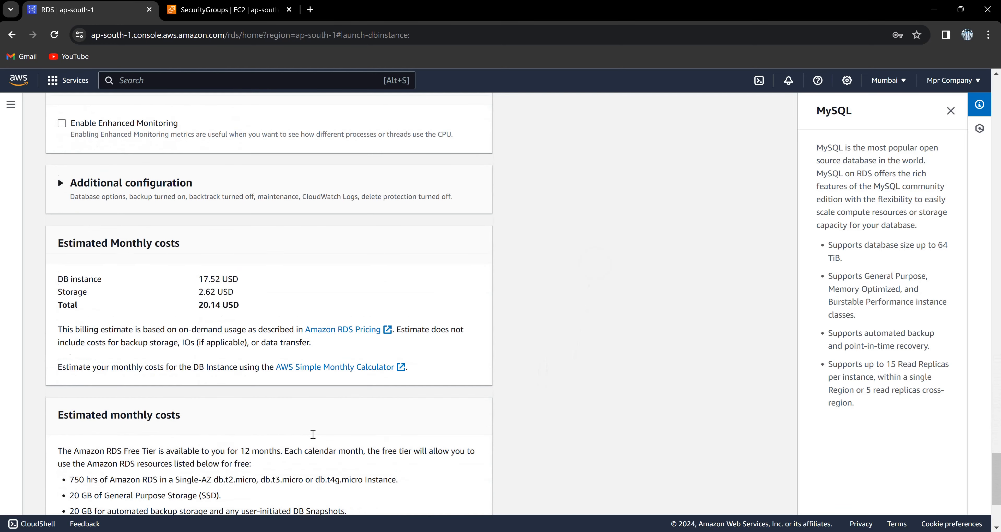
{"action": "scroll", "coordinate": [313, 435], "scroll_direction": "down", "scroll_amount": 4}
{"action": "scroll", "coordinate": [313, 434], "scroll_direction": "up", "scroll_amount": 2}
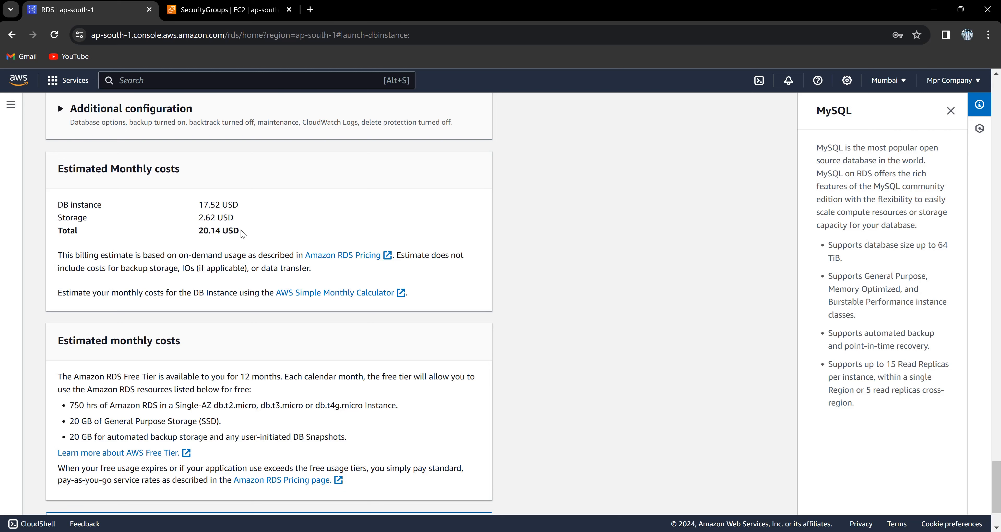
{"action": "scroll", "coordinate": [243, 233], "scroll_direction": "down", "scroll_amount": 2}
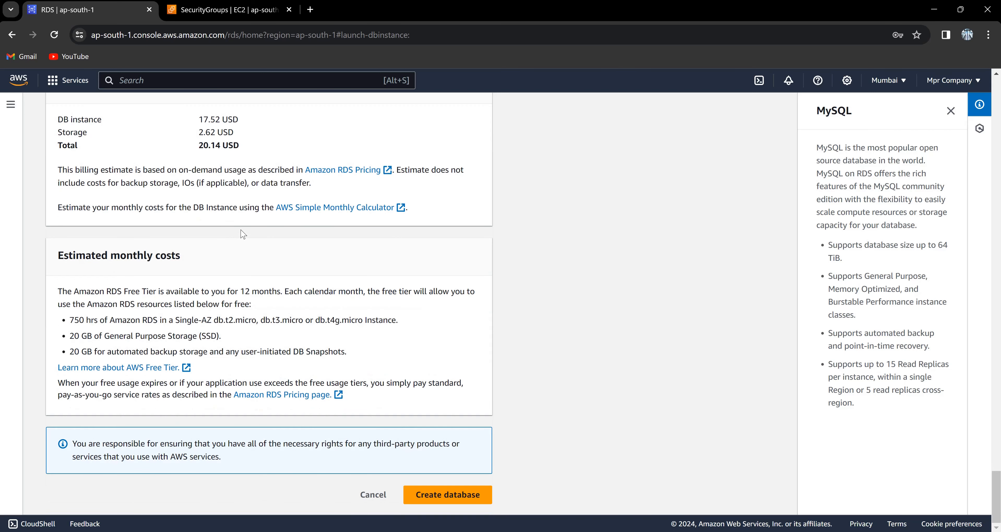
{"action": "key", "text": "Return"}
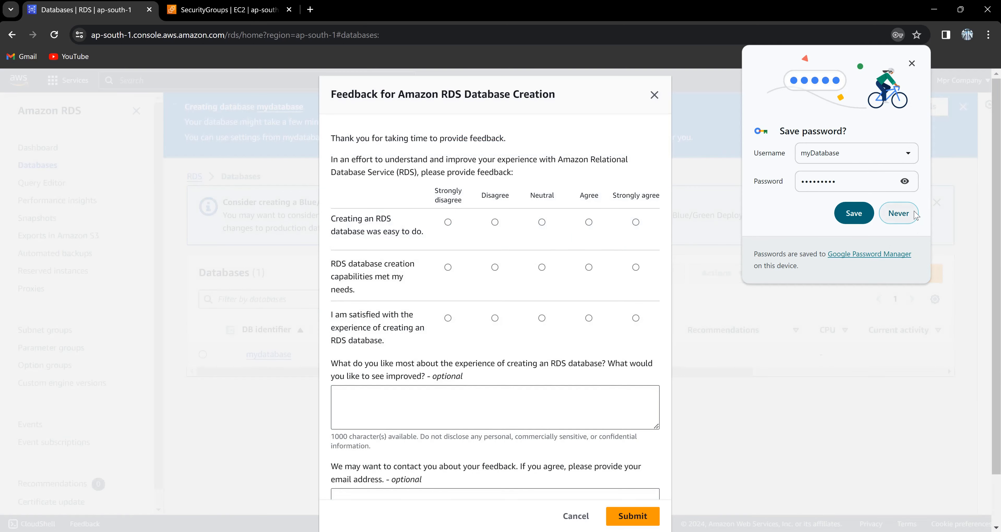
Decline saving the password in the browser and dismiss the RDS feedback form and creation banner.
{"action": "left_click", "coordinate": [899, 213]}
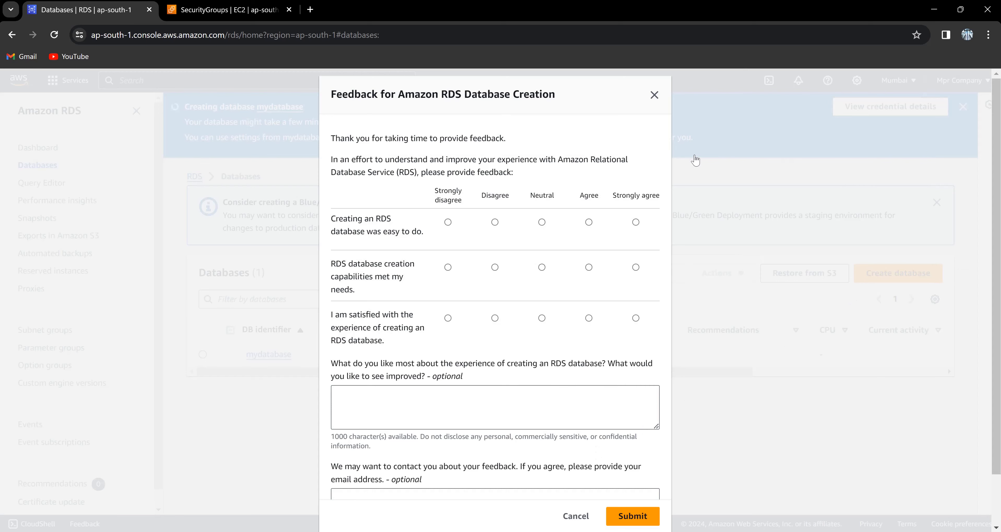
{"action": "left_click", "coordinate": [654, 95]}
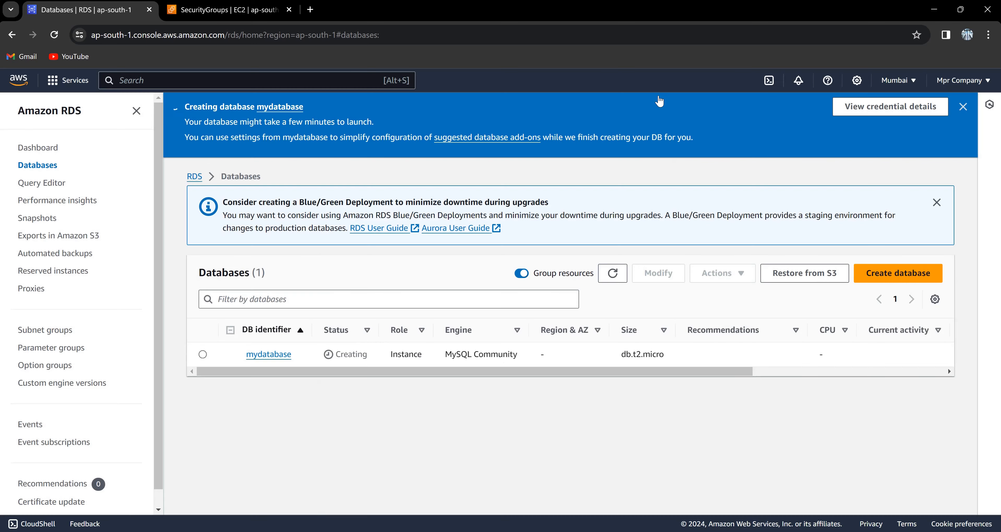
{"action": "left_click", "coordinate": [962, 107]}
Switch to the EC2 console and start launching a new instance from the Instances page.
{"action": "left_click", "coordinate": [237, 81]}
{"action": "type", "text": "e"}
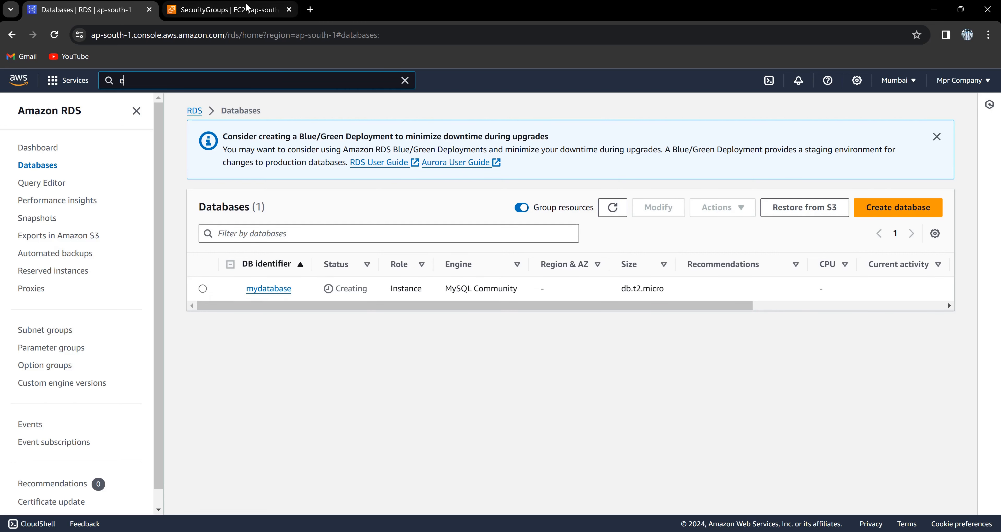
{"action": "left_click", "coordinate": [248, 11]}
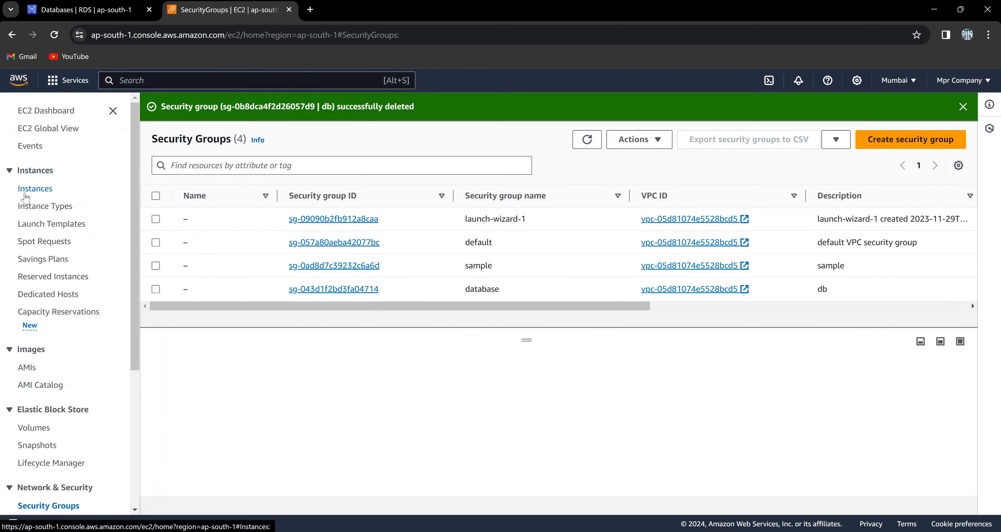
{"action": "left_click", "coordinate": [35, 189]}
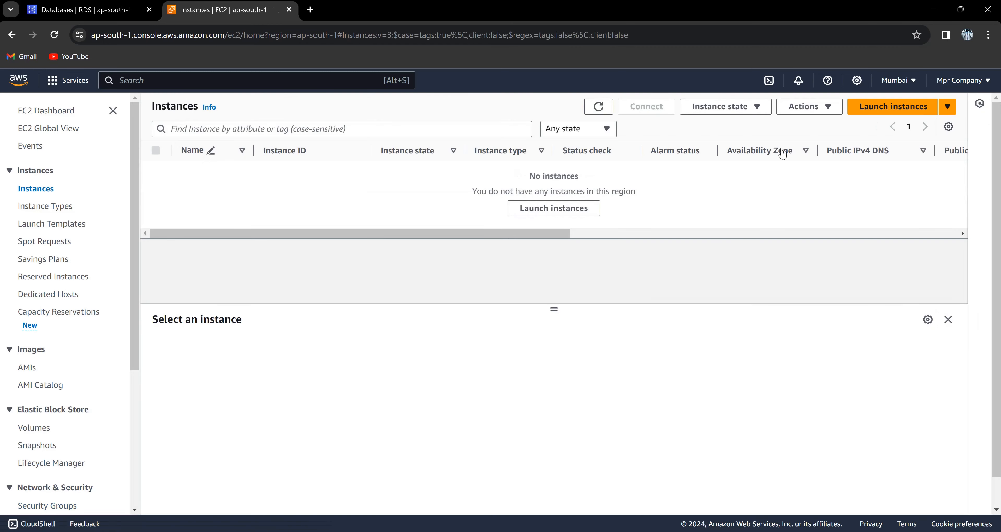
{"action": "left_click", "coordinate": [887, 113]}
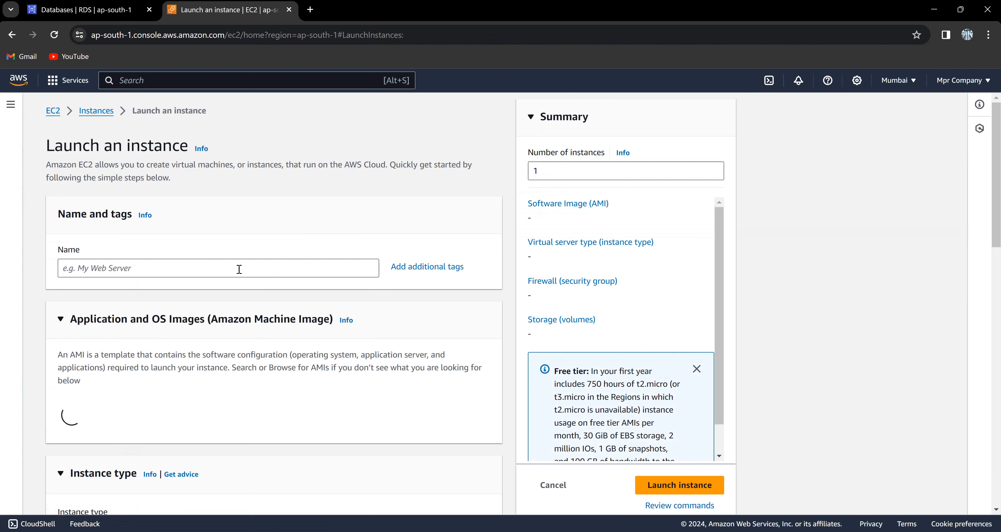
Name the instance rds and choose the Amazon Linux 2 AMI (HVM) - Kernel 5.10, SSD Volume Type image.
{"action": "type", "text": "rds"}
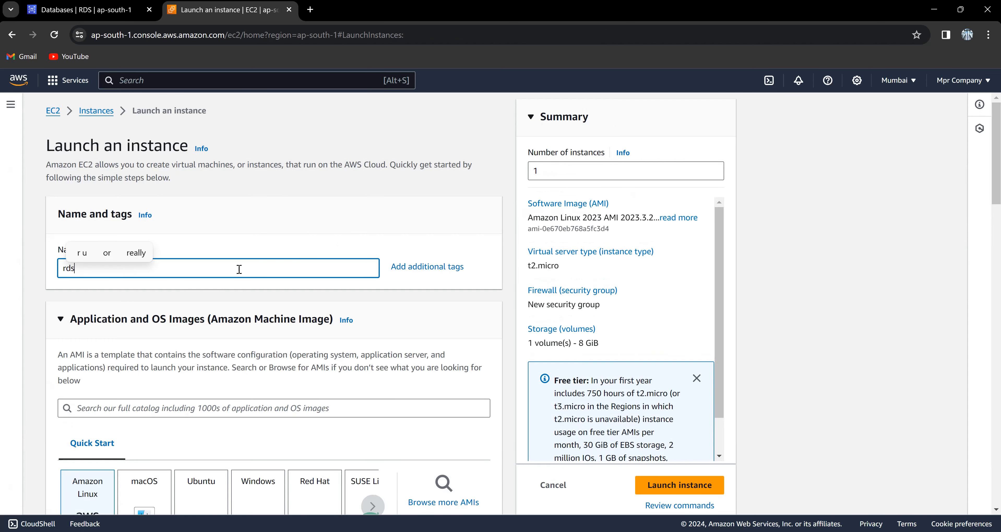
{"action": "scroll", "coordinate": [239, 269], "scroll_direction": "down", "scroll_amount": 5}
{"action": "key", "text": "Return"}
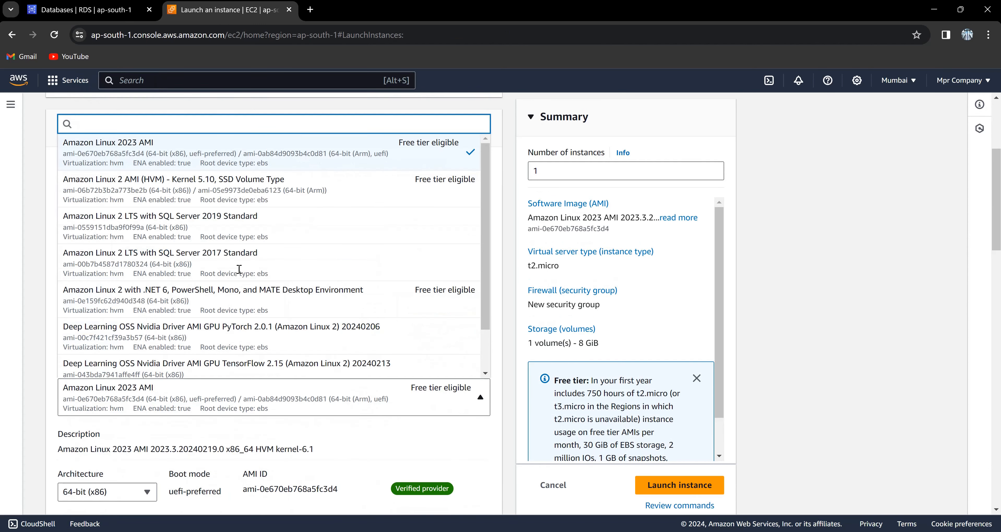
{"action": "key", "text": "Down"}
{"action": "key", "text": "Return"}
Select formaskypem as the key pair for logging in to the instance.
{"action": "scroll", "coordinate": [239, 270], "scroll_direction": "down", "scroll_amount": 6}
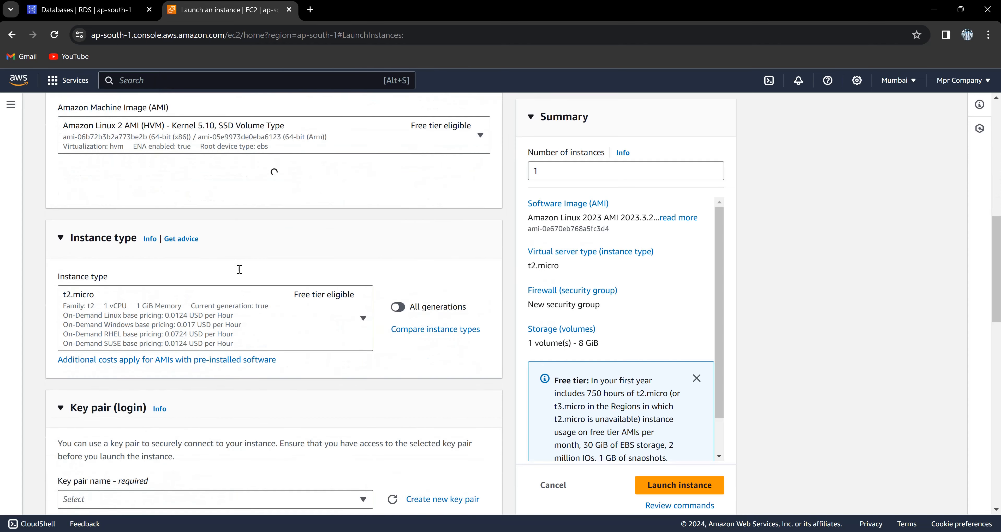
{"action": "scroll", "coordinate": [239, 270], "scroll_direction": "down", "scroll_amount": 3}
{"action": "key", "text": "Return"}
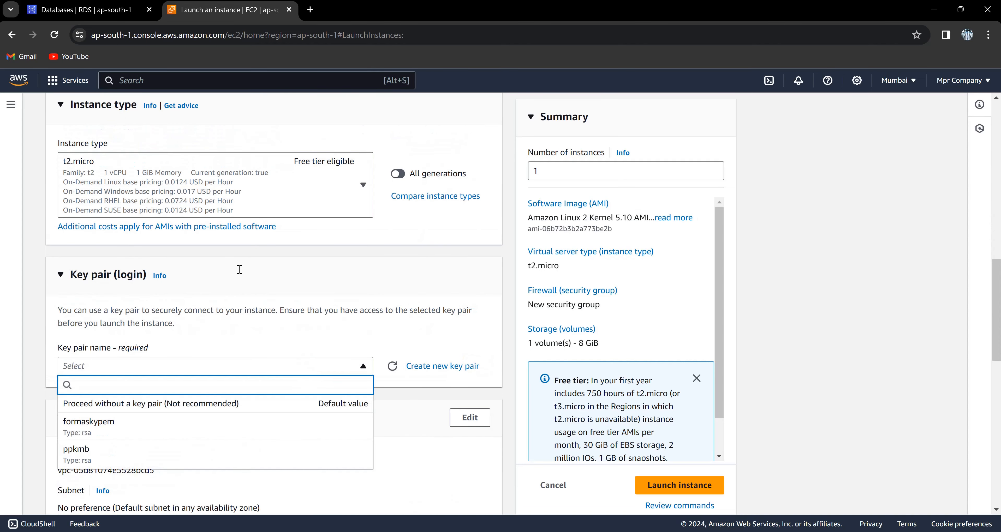
{"action": "scroll", "coordinate": [239, 269], "scroll_direction": "down", "scroll_amount": 1}
{"action": "key", "text": "Down"}
{"action": "key", "text": "Down"}
{"action": "key", "text": "Return"}
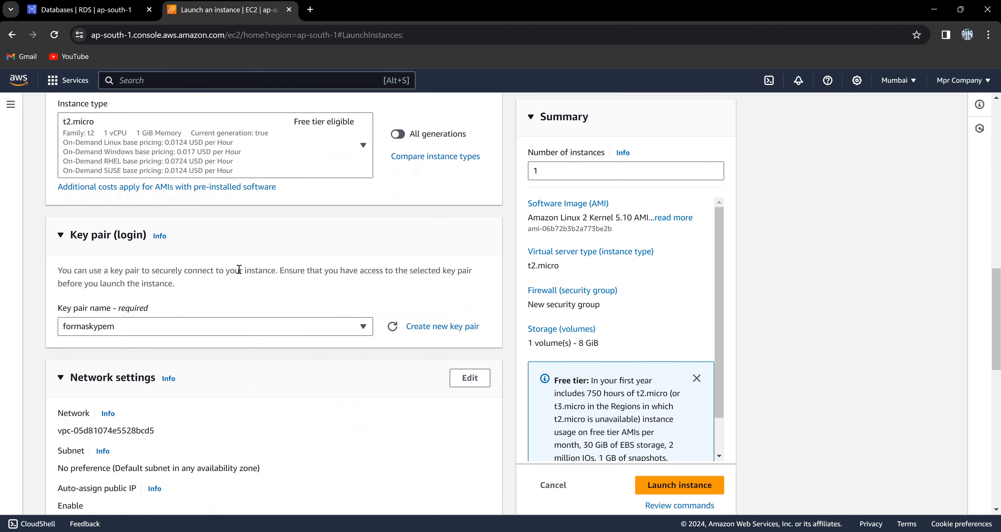
Review the instance configuration and assign the existing database security group in the network settings.
{"action": "scroll", "coordinate": [239, 269], "scroll_direction": "up", "scroll_amount": 4}
{"action": "scroll", "coordinate": [239, 269], "scroll_direction": "up", "scroll_amount": 9}
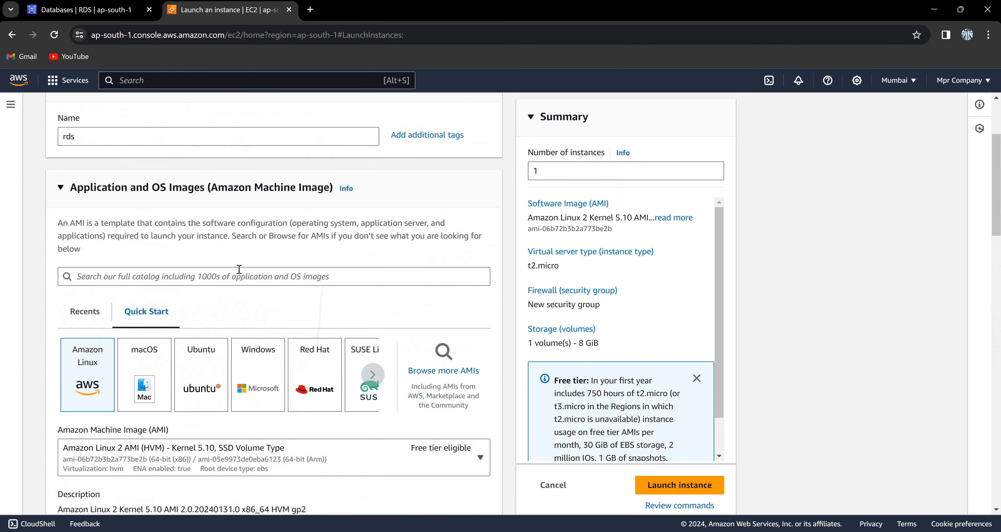
{"action": "scroll", "coordinate": [239, 270], "scroll_direction": "down", "scroll_amount": 12}
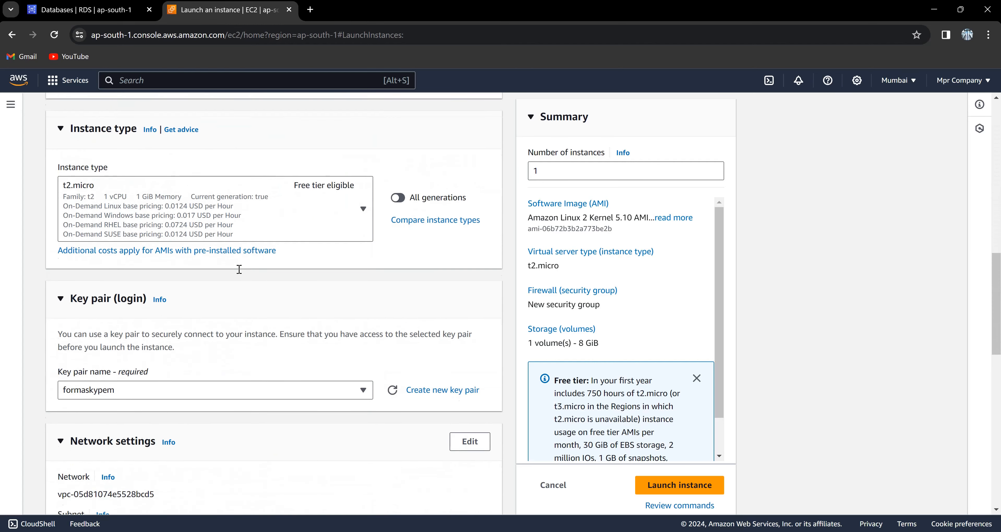
{"action": "scroll", "coordinate": [239, 269], "scroll_direction": "down", "scroll_amount": 3}
{"action": "left_click", "coordinate": [335, 325]}
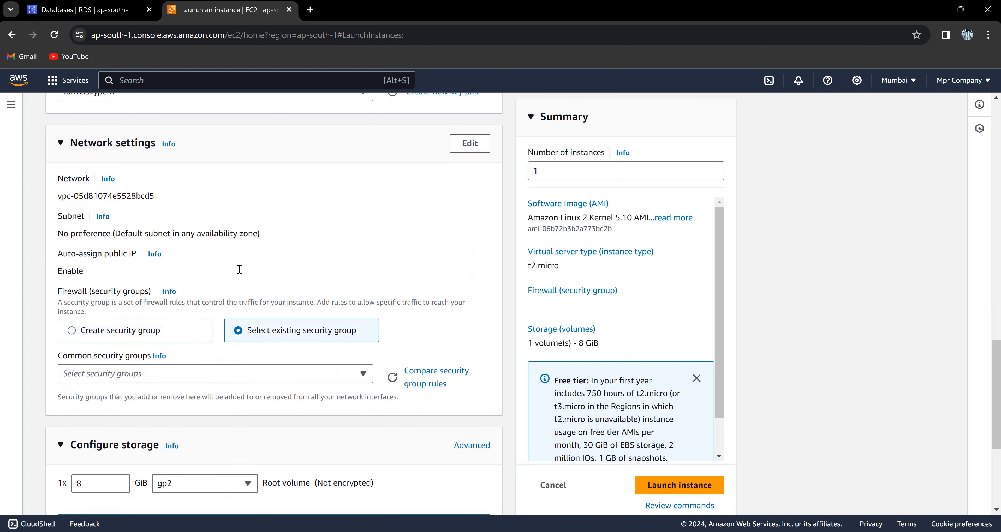
{"action": "left_click", "coordinate": [215, 373]}
{"action": "scroll", "coordinate": [216, 443], "scroll_direction": "down", "scroll_amount": 1}
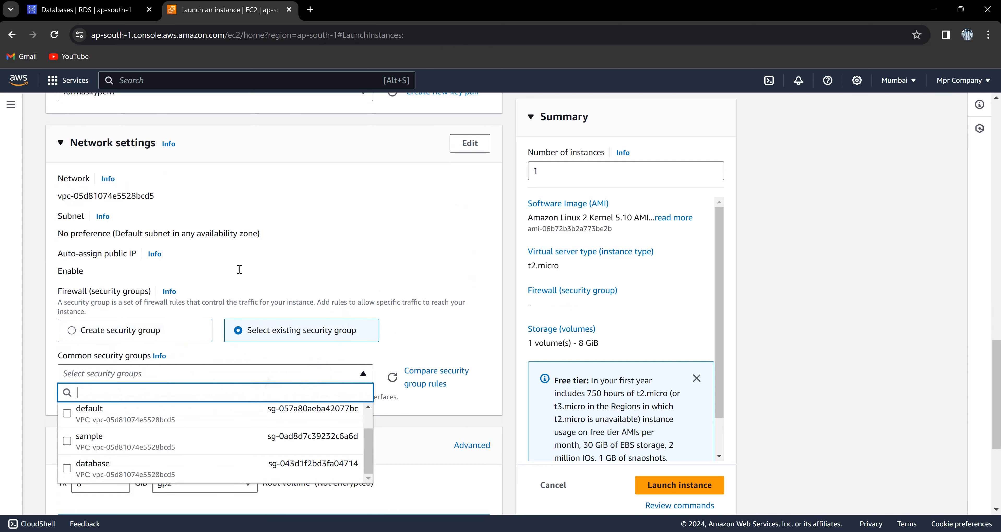
{"action": "left_click", "coordinate": [211, 469]}
{"action": "left_click", "coordinate": [239, 270]}
Launch the instance with the default storage, open the list of instances and refresh it.
{"action": "scroll", "coordinate": [239, 269], "scroll_direction": "down", "scroll_amount": 3}
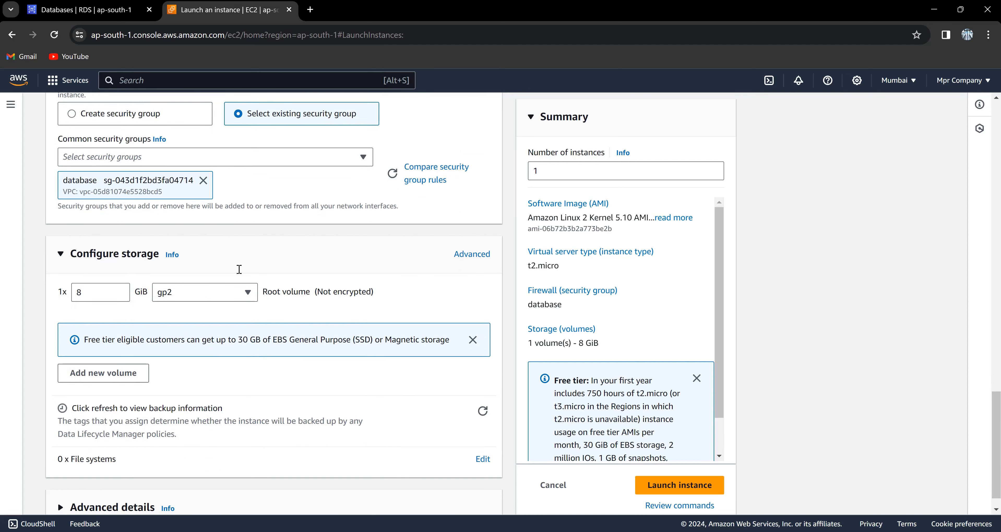
{"action": "scroll", "coordinate": [239, 269], "scroll_direction": "down", "scroll_amount": 1}
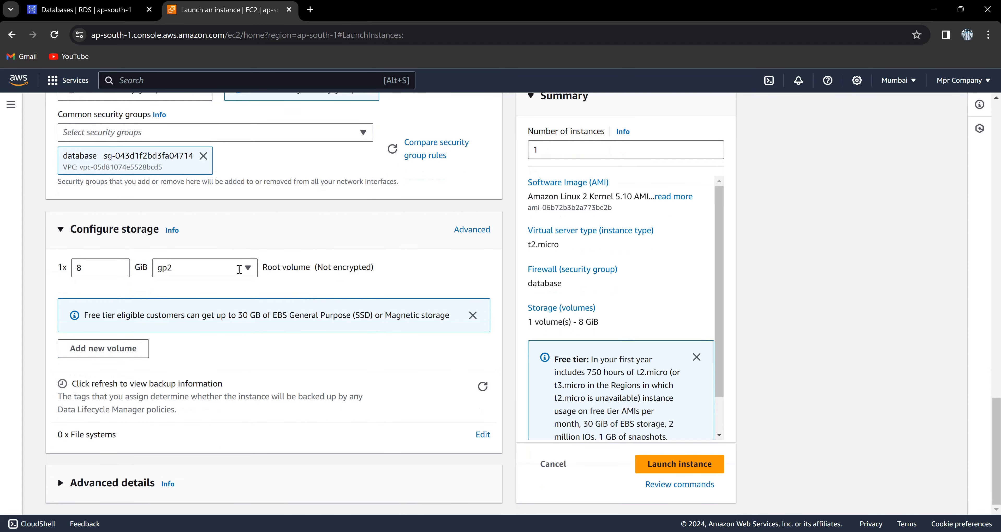
{"action": "left_click", "coordinate": [679, 464]}
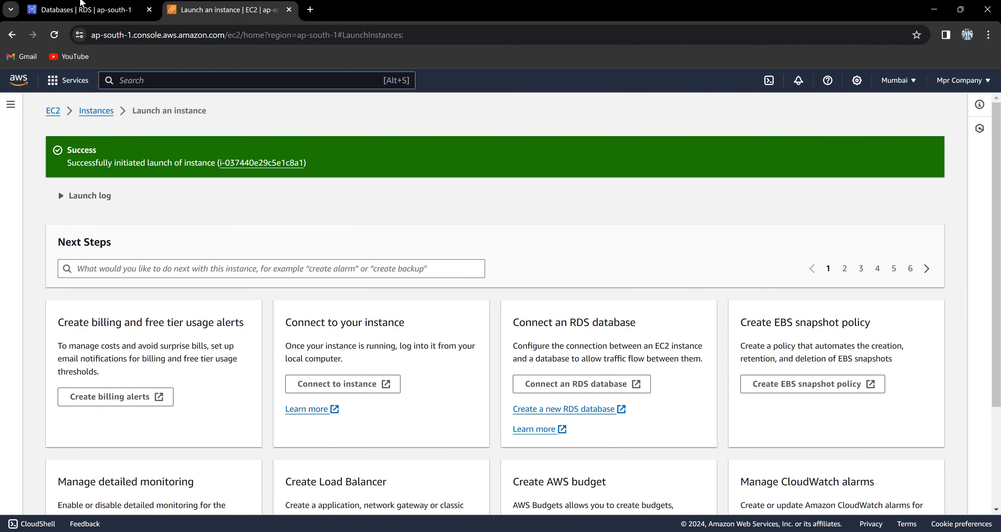
{"action": "left_click", "coordinate": [92, 113]}
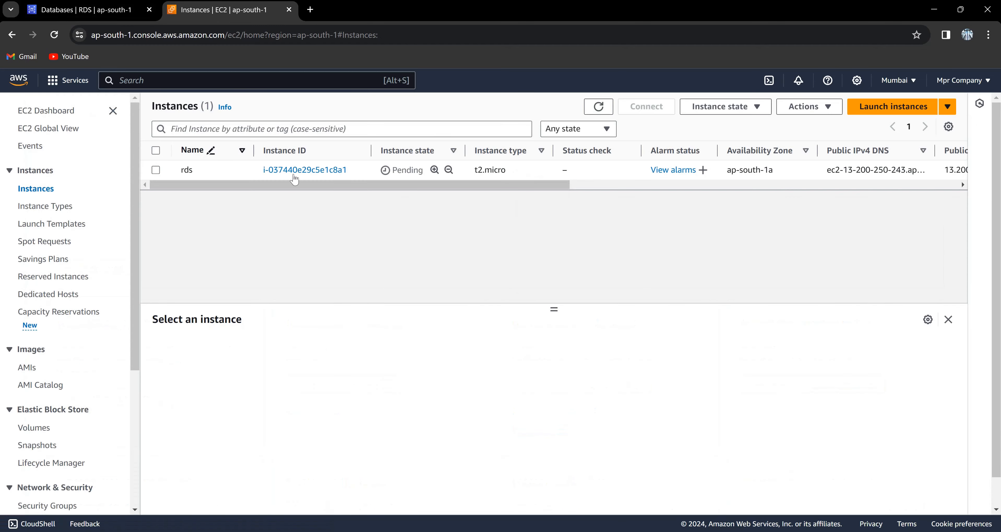
{"action": "left_click", "coordinate": [602, 116]}
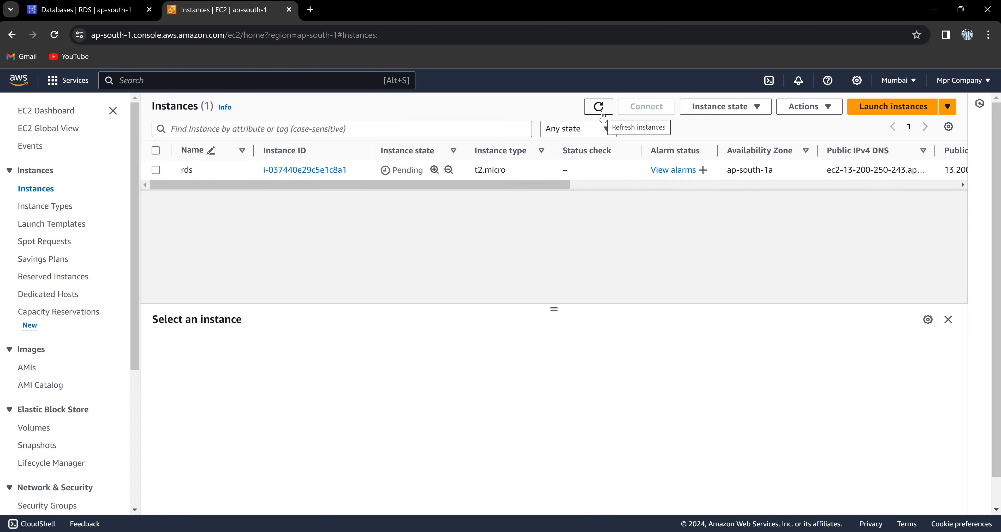
Check the creation status of mydatabase in the RDS console, clear the stray search text and return to EC2.
{"action": "left_click", "coordinate": [86, 10]}
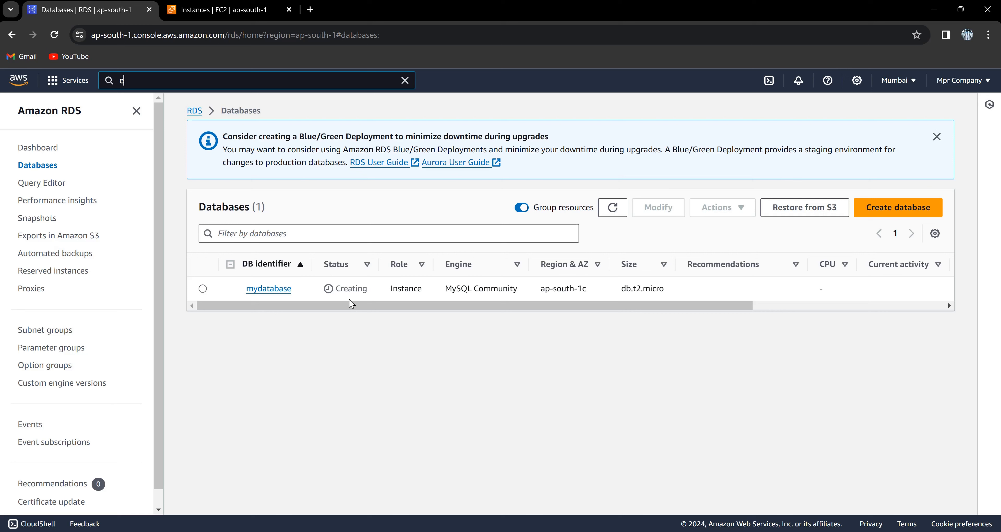
{"action": "left_click", "coordinate": [404, 80]}
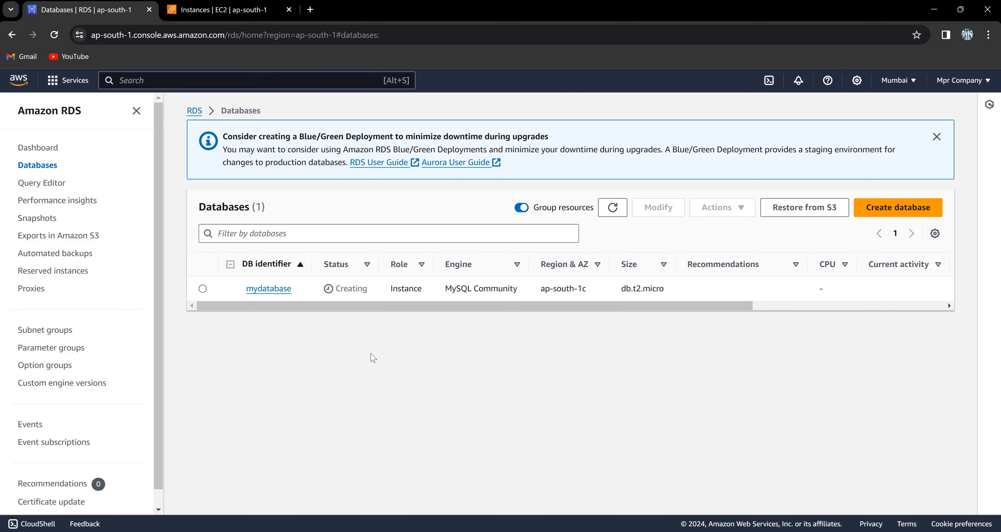
{"action": "left_click", "coordinate": [240, 10]}
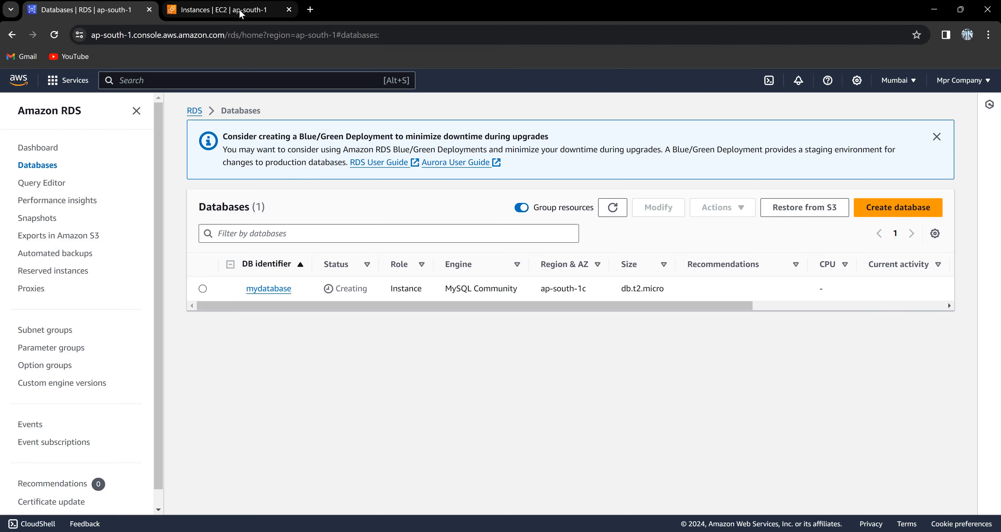
Refresh the instance list, select the rds instance and review its details.
{"action": "left_click", "coordinate": [599, 112]}
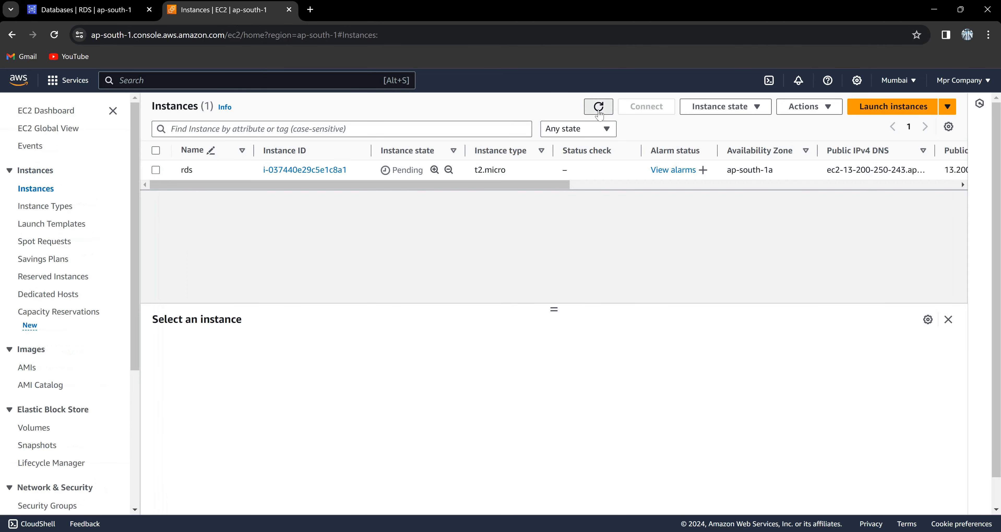
{"action": "left_click", "coordinate": [155, 171]}
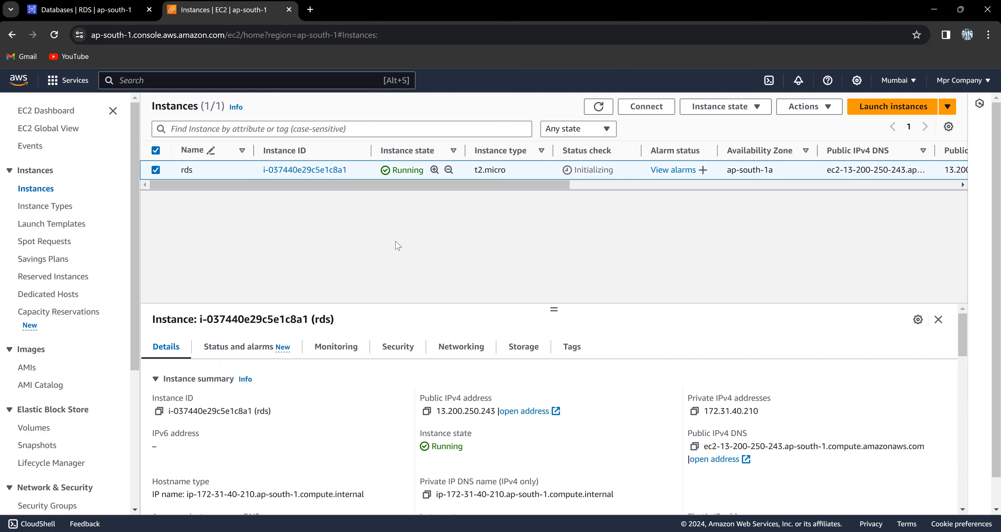
{"action": "scroll", "coordinate": [398, 246], "scroll_direction": "down", "scroll_amount": 8}
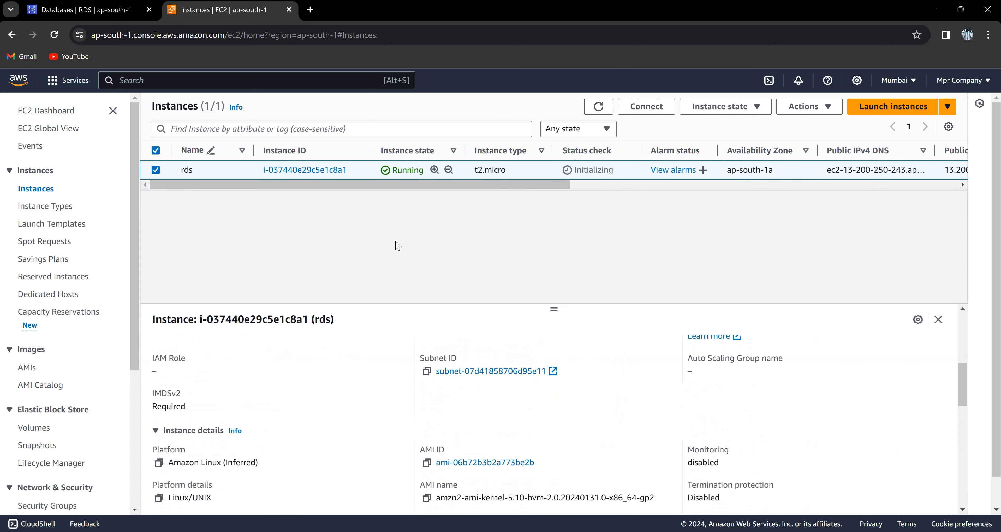
{"action": "scroll", "coordinate": [397, 245], "scroll_direction": "down", "scroll_amount": 2}
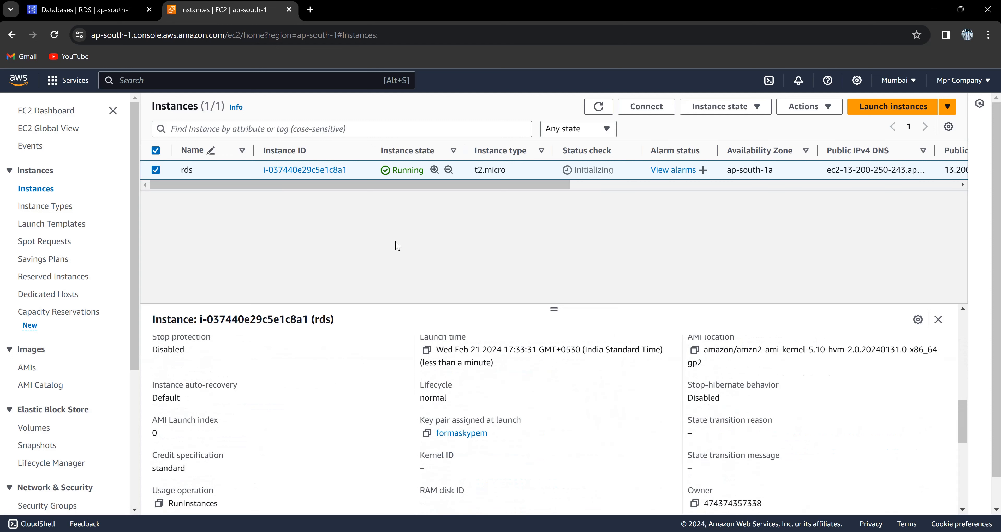
Open a Windows Command Prompt with cmd and maximize its window.
{"action": "key", "text": "super+r"}
{"action": "key", "text": "BackSpace"}
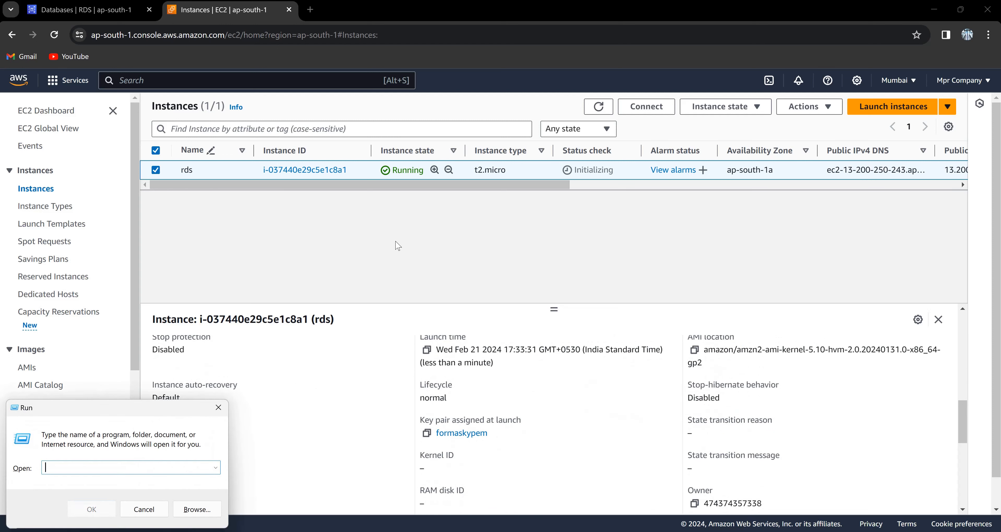
{"action": "type", "text": "cmd"}
{"action": "key", "text": "Return"}
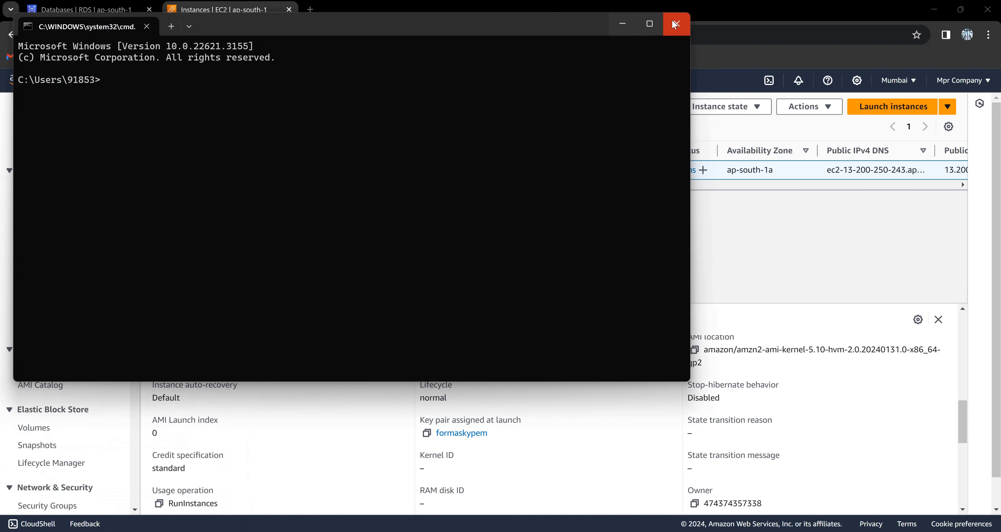
{"action": "left_click", "coordinate": [650, 24]}
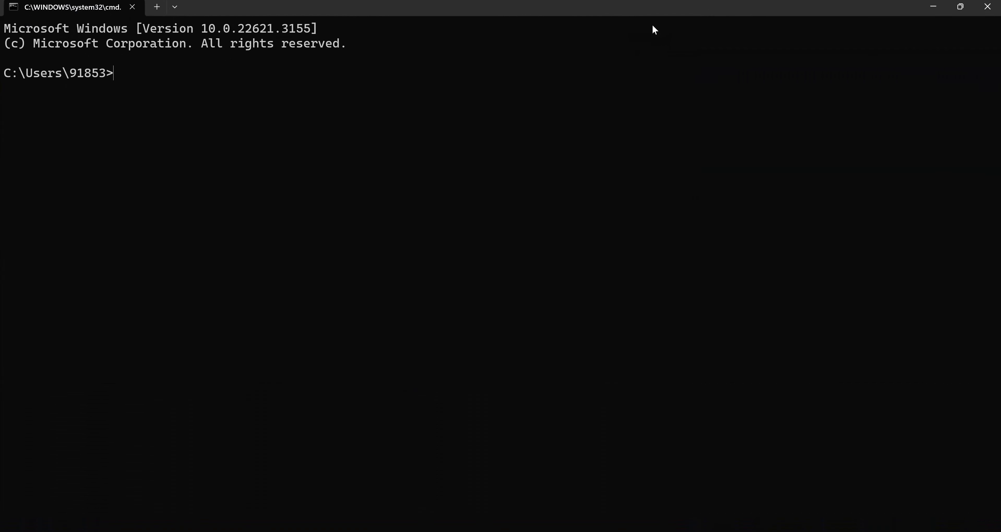
Change to the Downloads directory with cd Downloads and clear the screen with cls.
{"action": "type", "text": "cd "}
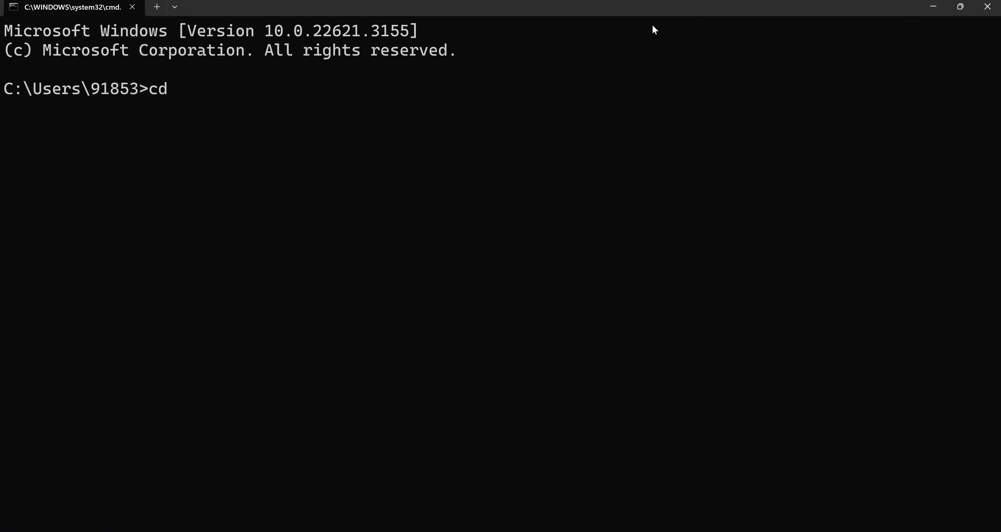
{"action": "type", "text": "Downloads"}
{"action": "key", "text": "Return"}
{"action": "type", "text": "cls"}
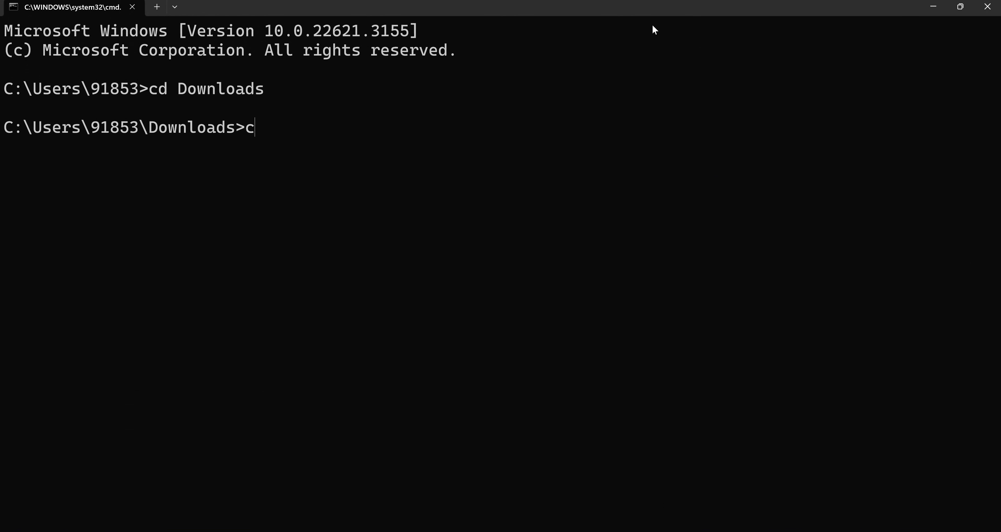
{"action": "key", "text": "Return"}
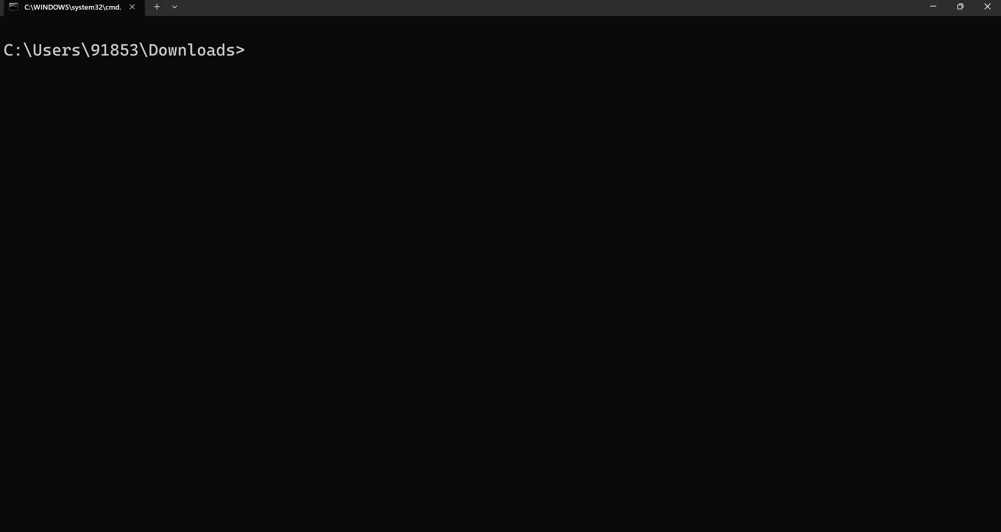
Switch back to the browser, open the rds instance's SSH client connection instructions and copy the example ssh command.
{"action": "left_click", "coordinate": [728, 531]}
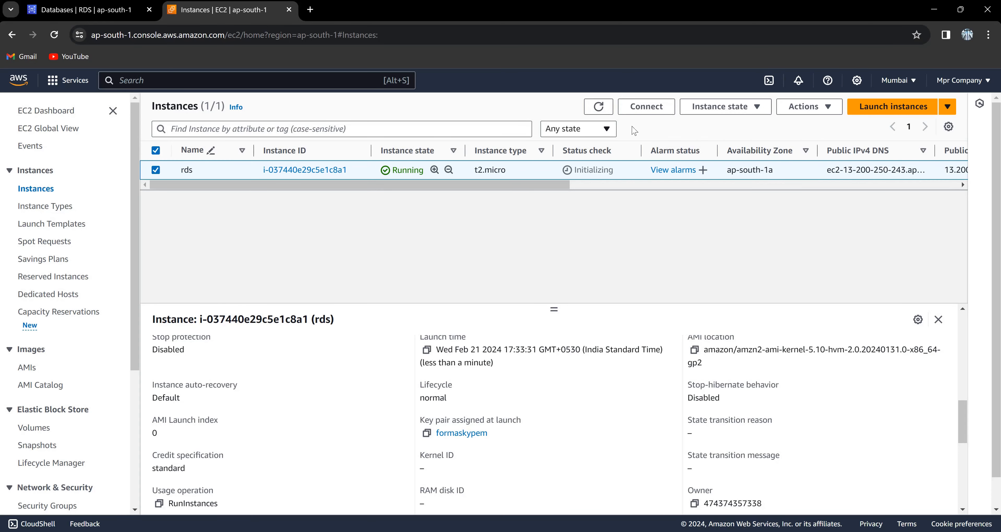
{"action": "left_click", "coordinate": [646, 107]}
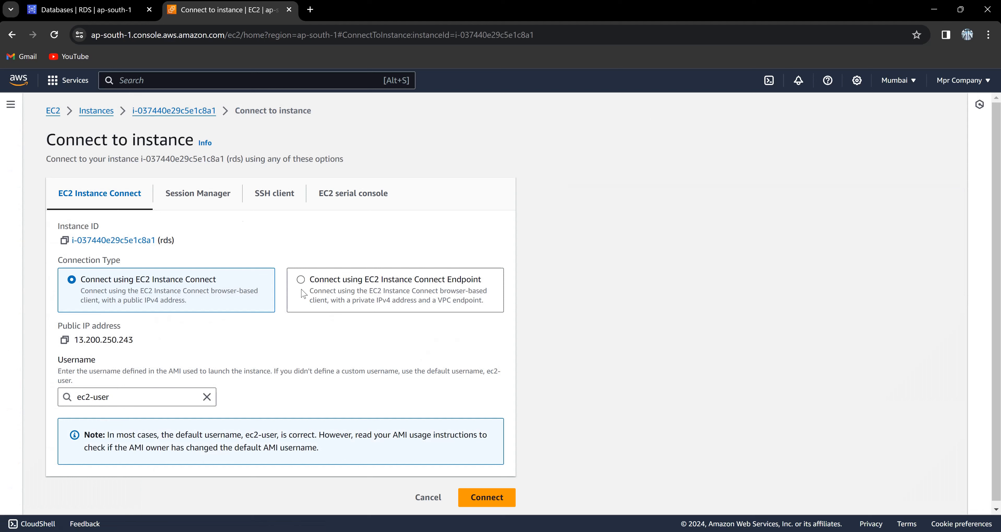
{"action": "left_click", "coordinate": [269, 202]}
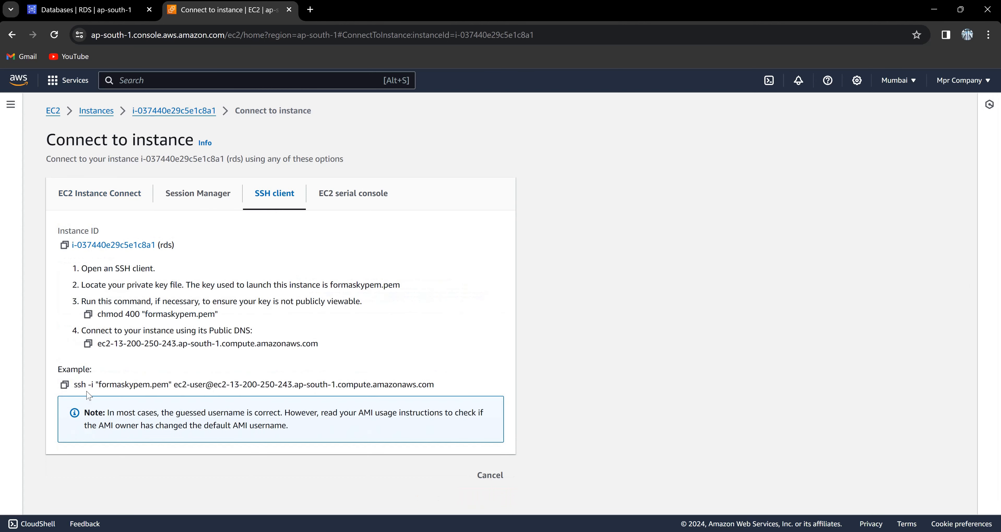
{"action": "left_click", "coordinate": [65, 384]}
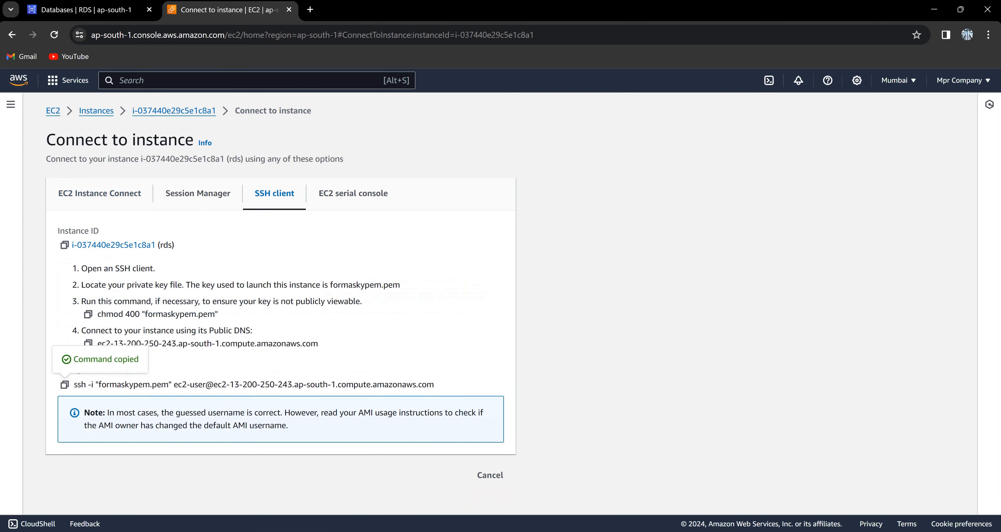
In the Command Prompt, connect to the instance with the copied ssh command, accept the host key with yes and clear the screen.
{"action": "key", "text": "alt+Tab"}
{"action": "key", "text": "ctrl+v"}
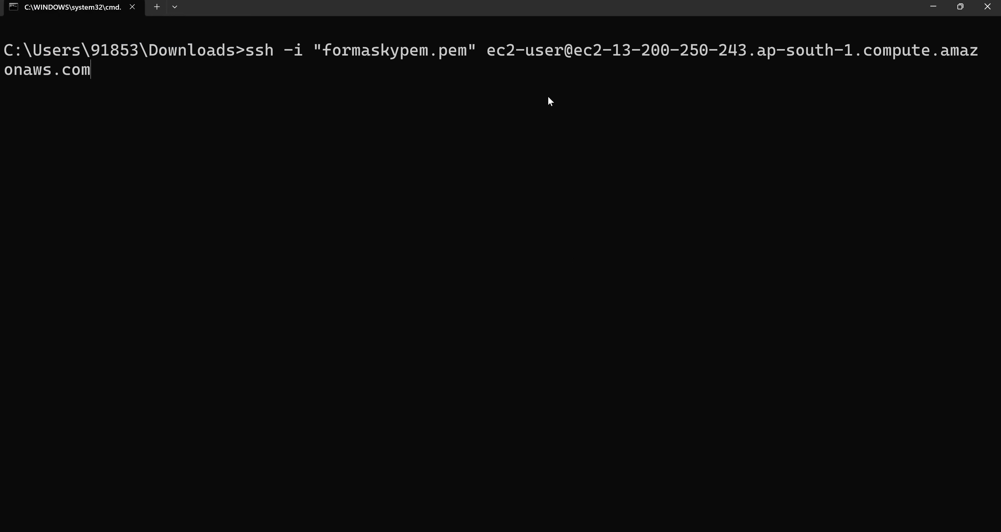
{"action": "key", "text": "Return"}
{"action": "type", "text": "yes"}
{"action": "key", "text": "Return"}
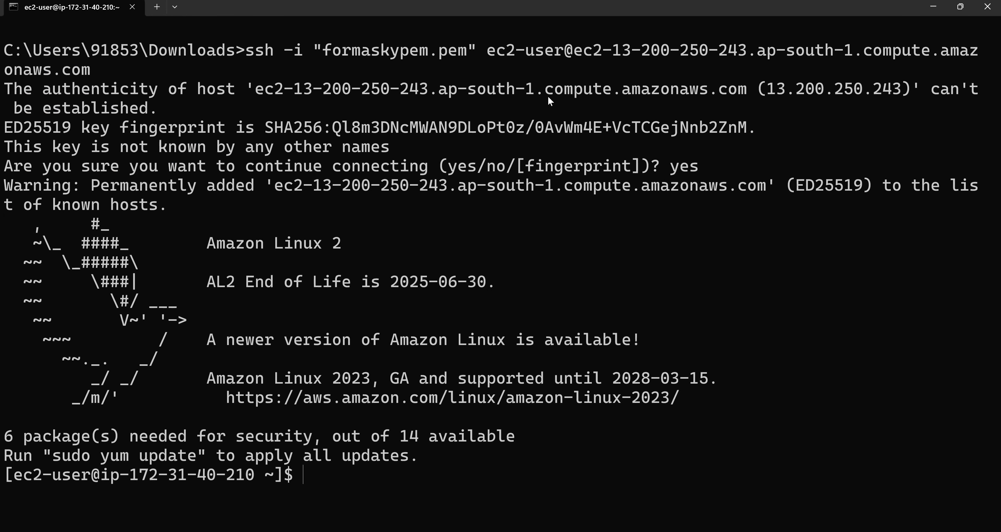
{"action": "type", "text": "clear"}
{"action": "key", "text": "Return"}
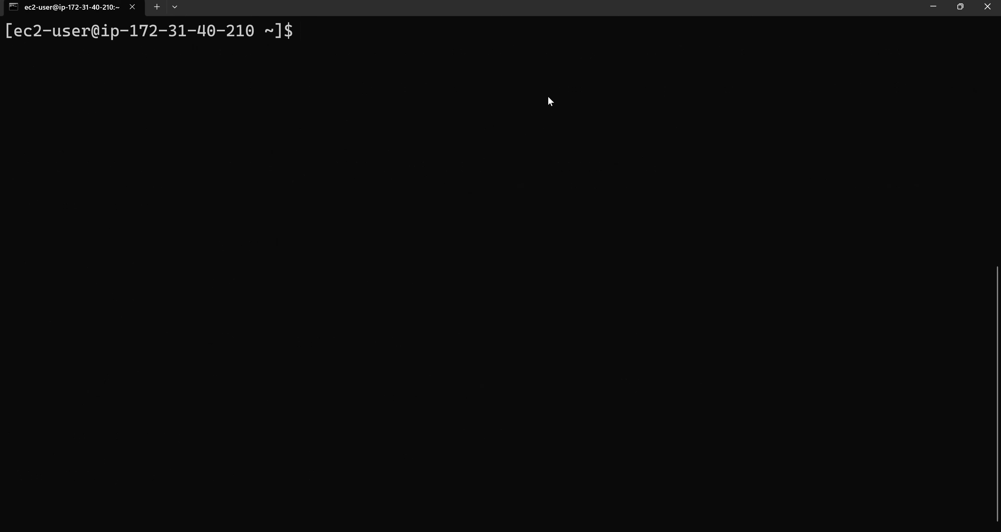
Switch to the root user with sudo -i and clear the terminal screen with clear.
{"action": "type", "text": "sudo -i"}
{"action": "key", "text": "Return"}
{"action": "type", "text": "c;ear"}
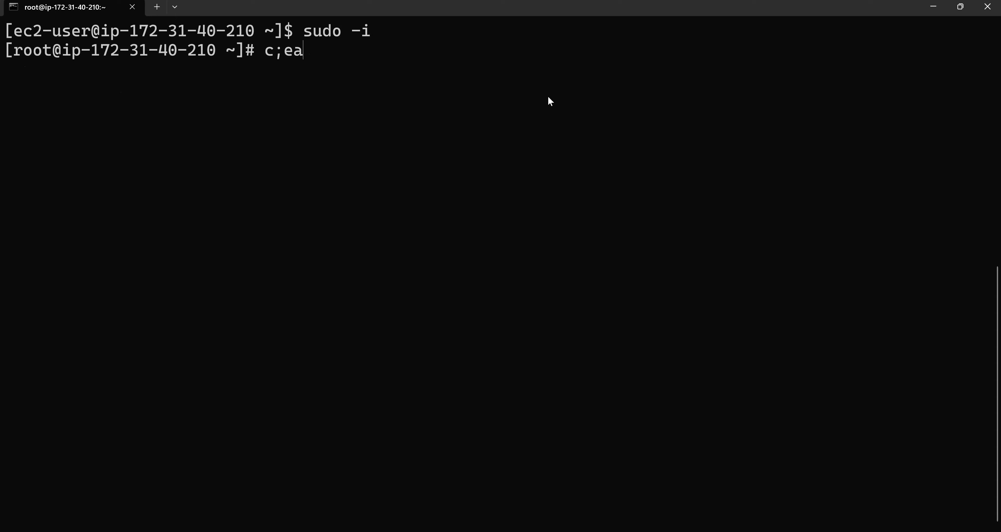
{"action": "key", "text": "Return"}
{"action": "type", "text": "clear"}
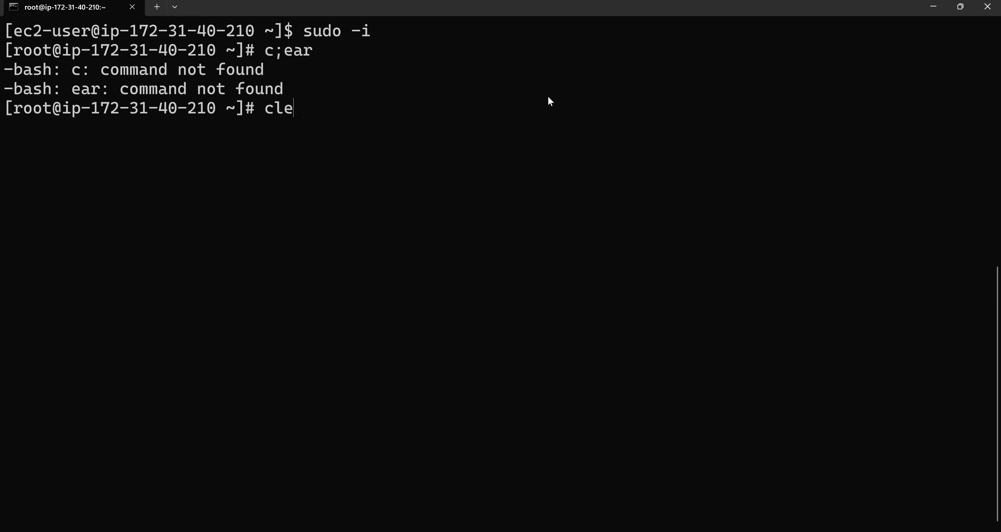
{"action": "key", "text": "Return"}
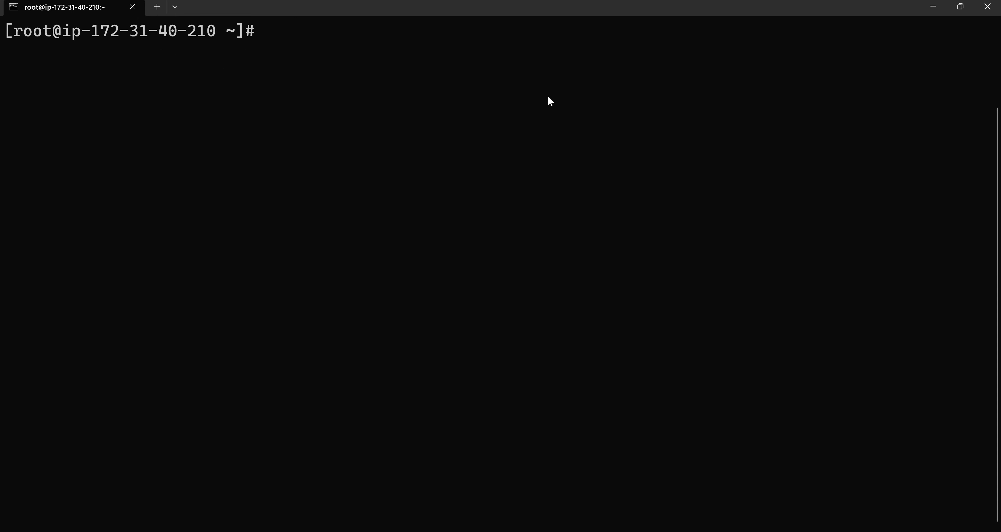
Update all packages on the instance with yum update -y and clear the terminal screen.
{"action": "type", "text": "yum update "}
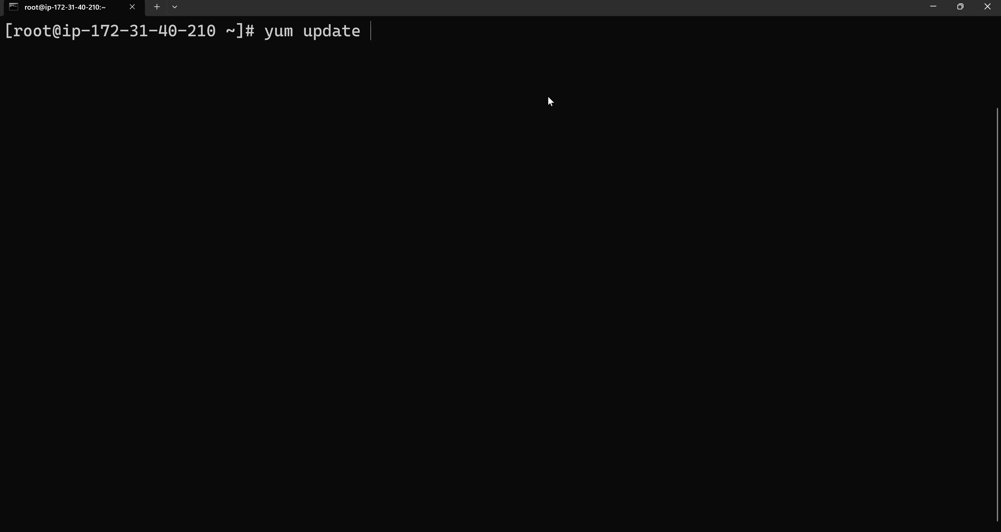
{"action": "type", "text": "-y"}
{"action": "key", "text": "Return"}
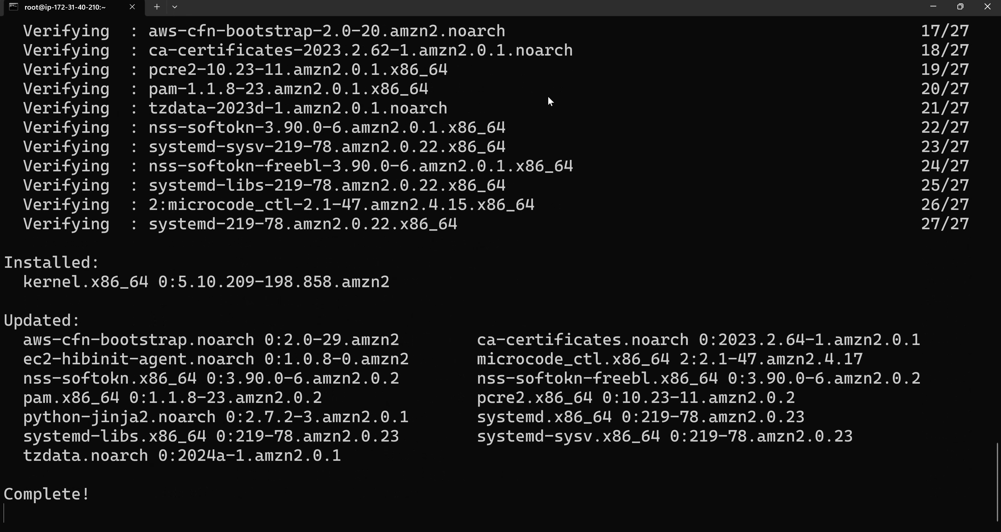
{"action": "type", "text": "clear"}
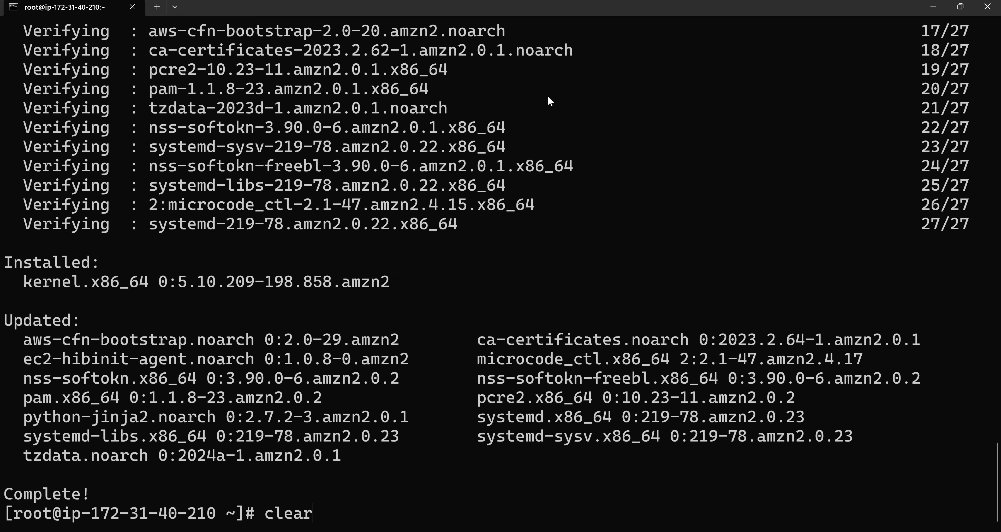
{"action": "key", "text": "Return"}
Install the MySQL client with yum install mysql -y, review the installation output and clear the terminal screen.
{"action": "type", "text": "yum i"}
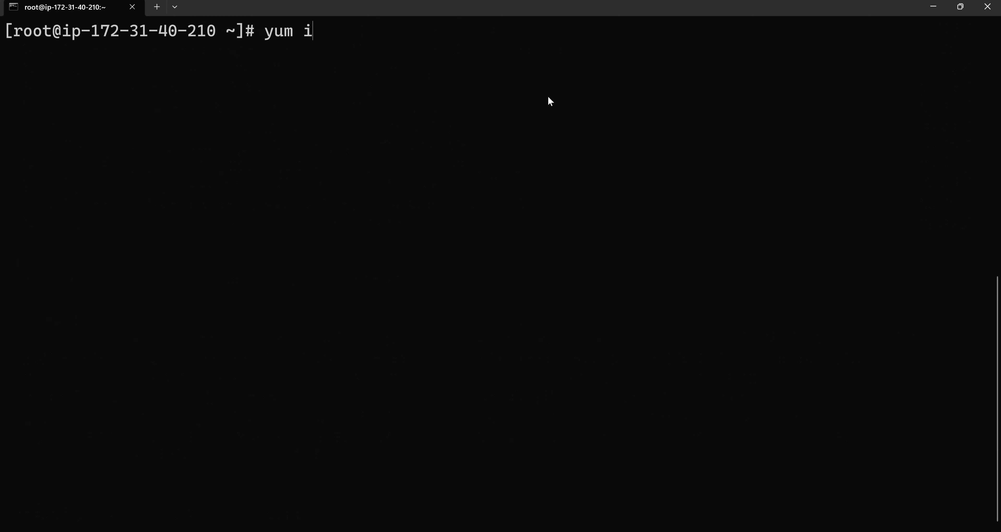
{"action": "type", "text": "nstall m"}
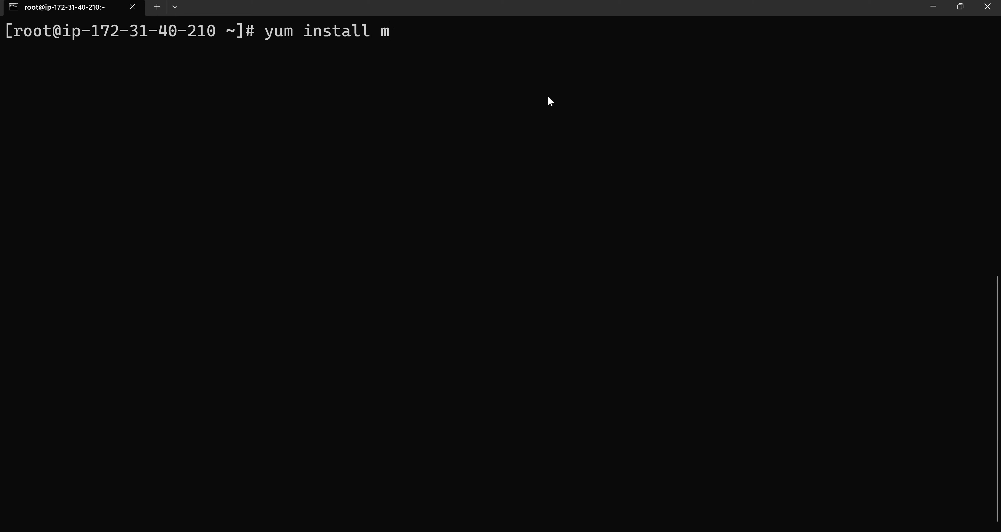
{"action": "type", "text": "ysql -y"}
{"action": "key", "text": "Return"}
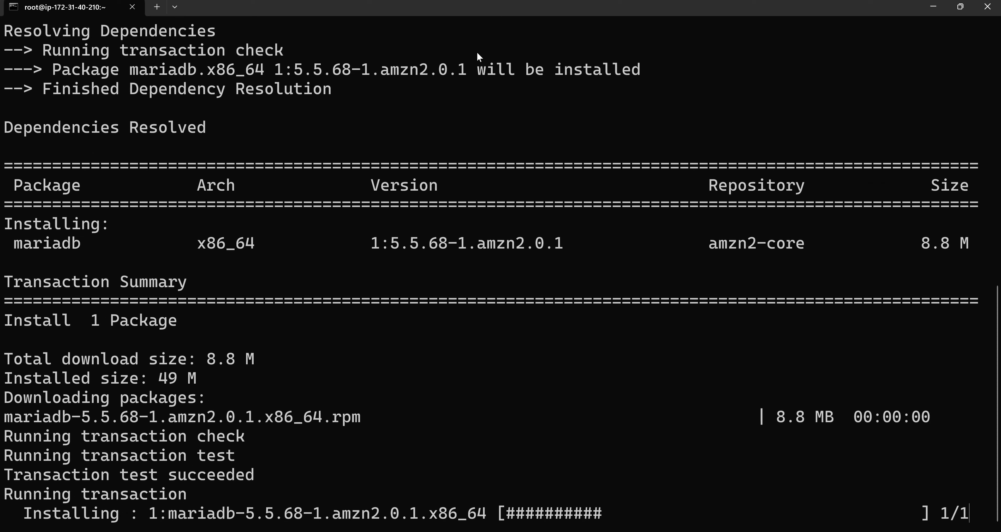
{"action": "scroll", "coordinate": [477, 53], "scroll_direction": "up", "scroll_amount": 3}
{"action": "scroll", "coordinate": [477, 52], "scroll_direction": "down", "scroll_amount": 3}
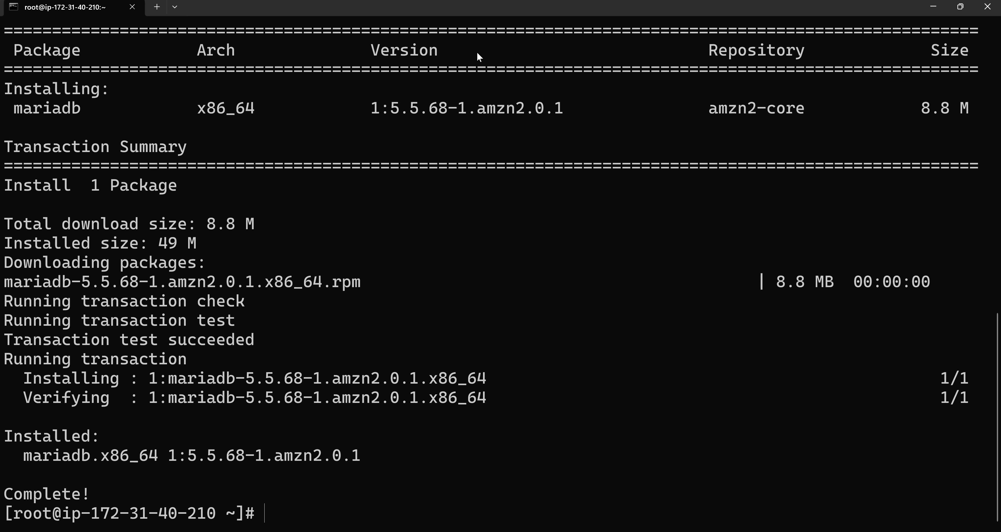
{"action": "scroll", "coordinate": [477, 52], "scroll_direction": "up", "scroll_amount": 3}
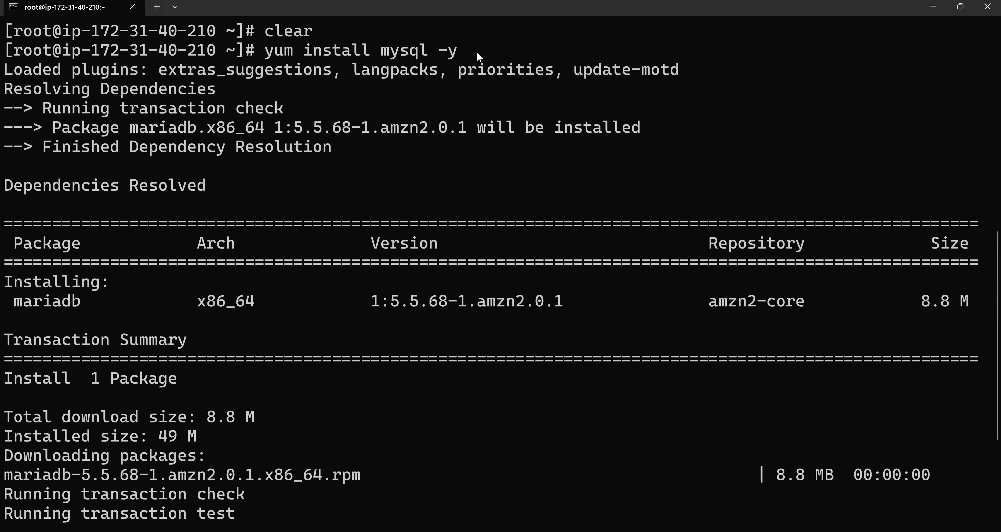
{"action": "scroll", "coordinate": [477, 51], "scroll_direction": "up", "scroll_amount": 3}
{"action": "scroll", "coordinate": [477, 52], "scroll_direction": "down", "scroll_amount": 7}
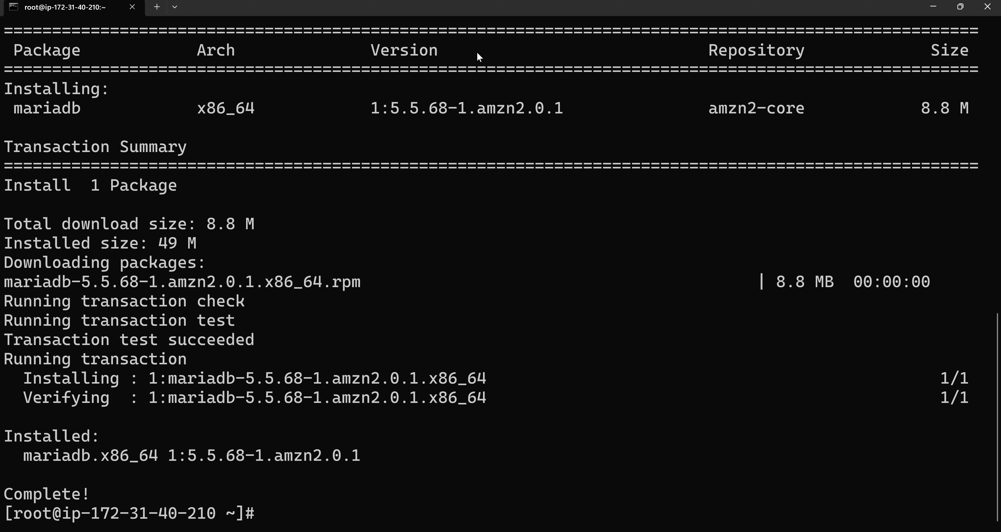
{"action": "type", "text": "clear"}
{"action": "key", "text": "Return"}
Check the installed MySQL client version with mysql --version and clear the terminal screen.
{"action": "type", "text": "mysql"}
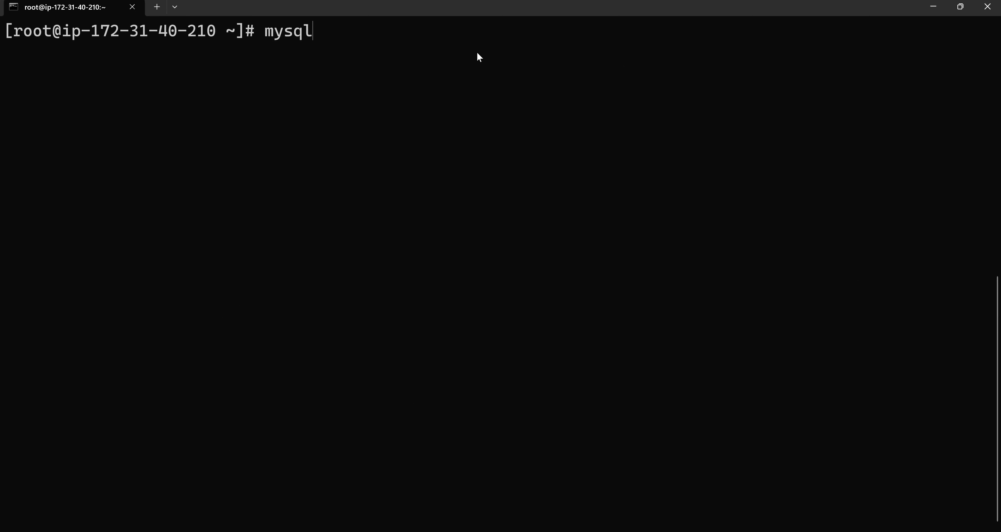
{"action": "type", "text": " --version"}
{"action": "key", "text": "Return"}
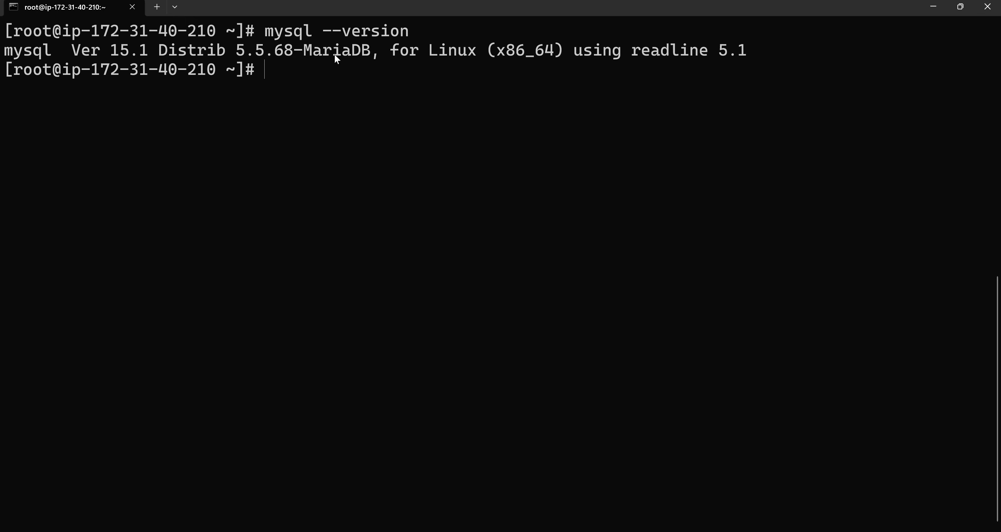
{"action": "type", "text": "clear"}
{"action": "key", "text": "Return"}
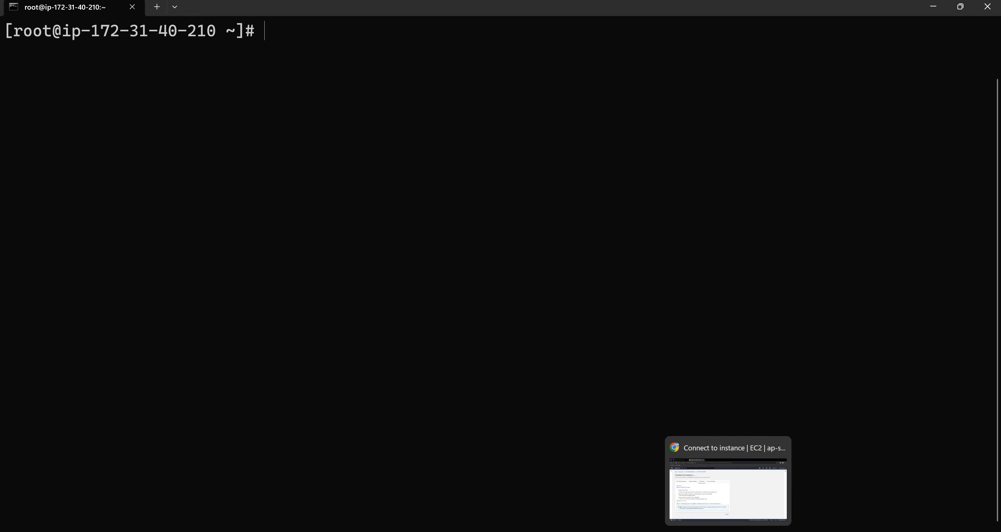
Switch to the browser's RDS databases page, refresh the status of mydatabase and dismiss the success and Blue/Green Deployment notices.
{"action": "left_click", "coordinate": [728, 531]}
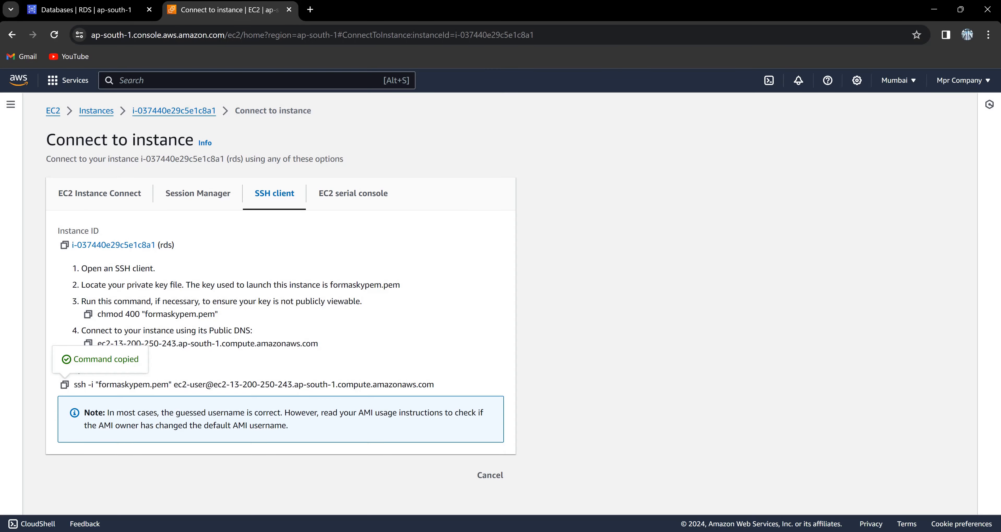
{"action": "left_click", "coordinate": [117, 11]}
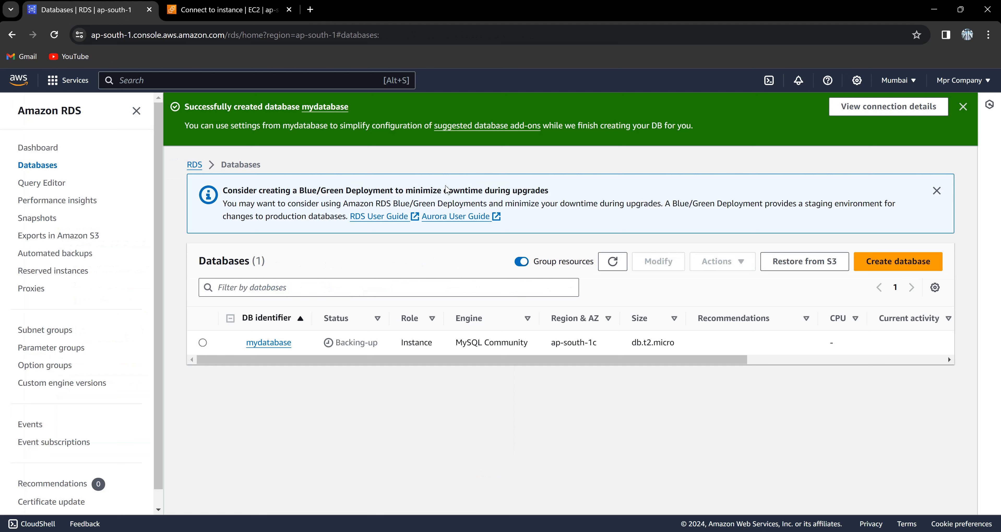
{"action": "left_click", "coordinate": [606, 266]}
{"action": "left_click", "coordinate": [964, 107]}
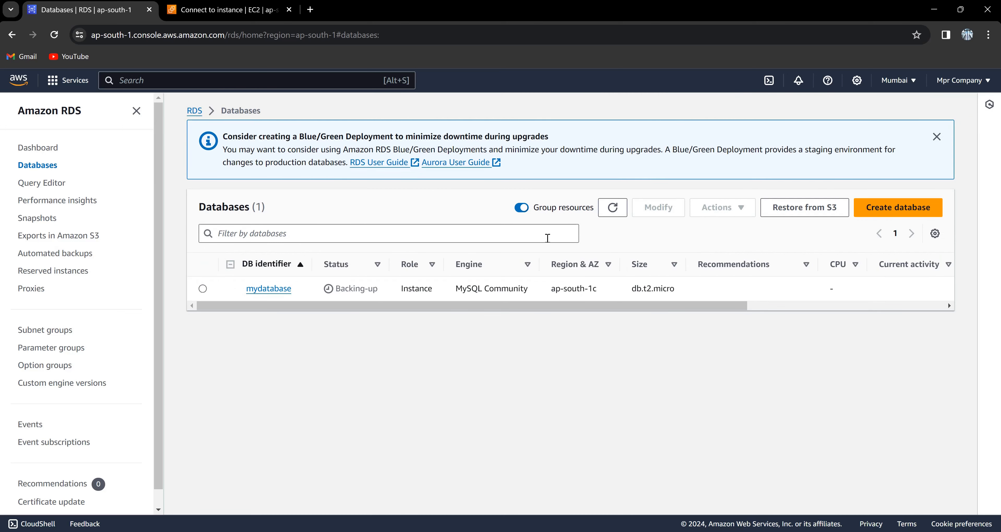
{"action": "left_click", "coordinate": [607, 210]}
{"action": "left_click", "coordinate": [55, 36]}
{"action": "left_click", "coordinate": [936, 138]}
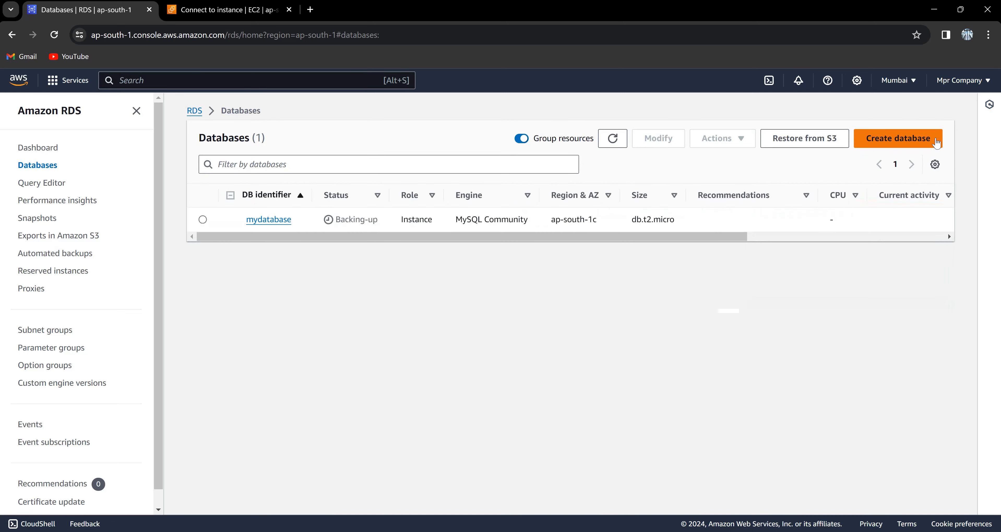
Start creating another RDS database, select the MySQL engine and review the template, availability and durability options.
{"action": "left_click", "coordinate": [882, 141]}
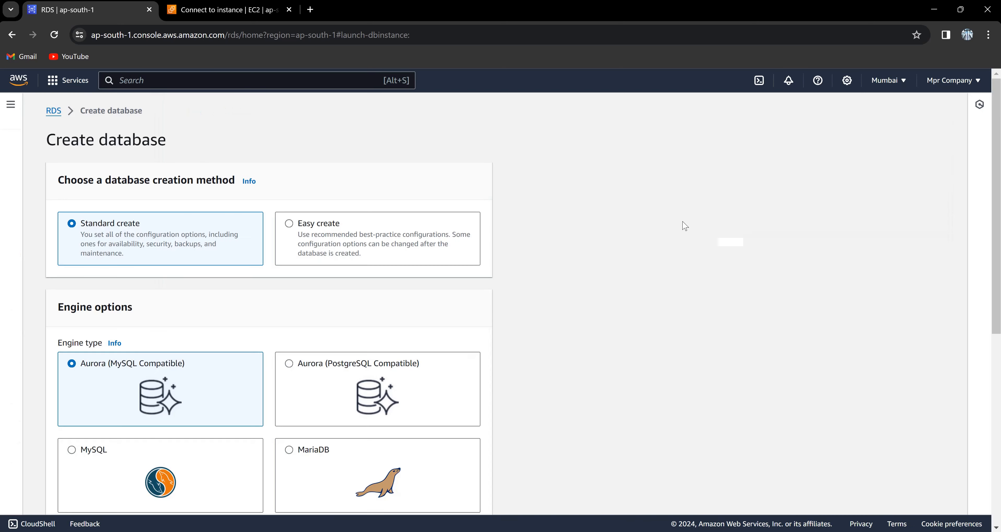
{"action": "scroll", "coordinate": [346, 306], "scroll_direction": "down", "scroll_amount": 1}
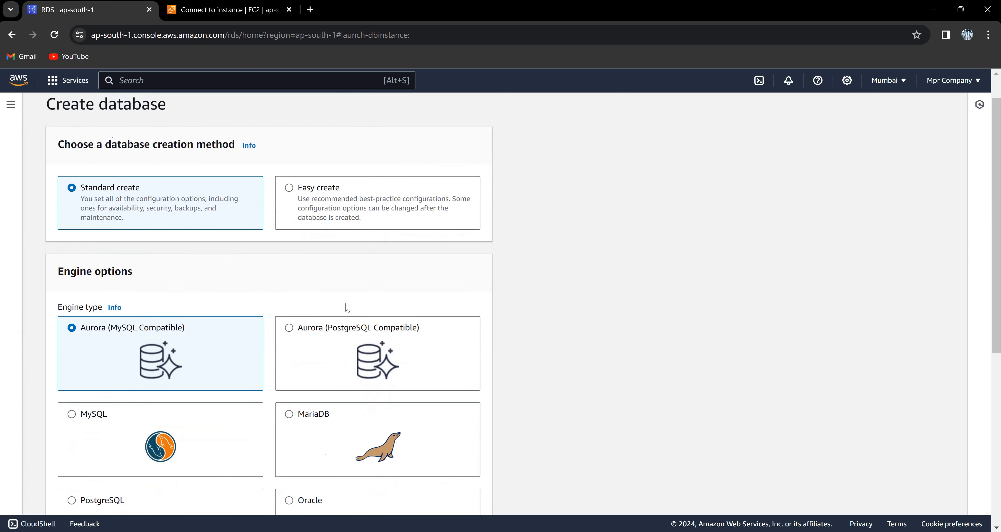
{"action": "scroll", "coordinate": [347, 307], "scroll_direction": "down", "scroll_amount": 8}
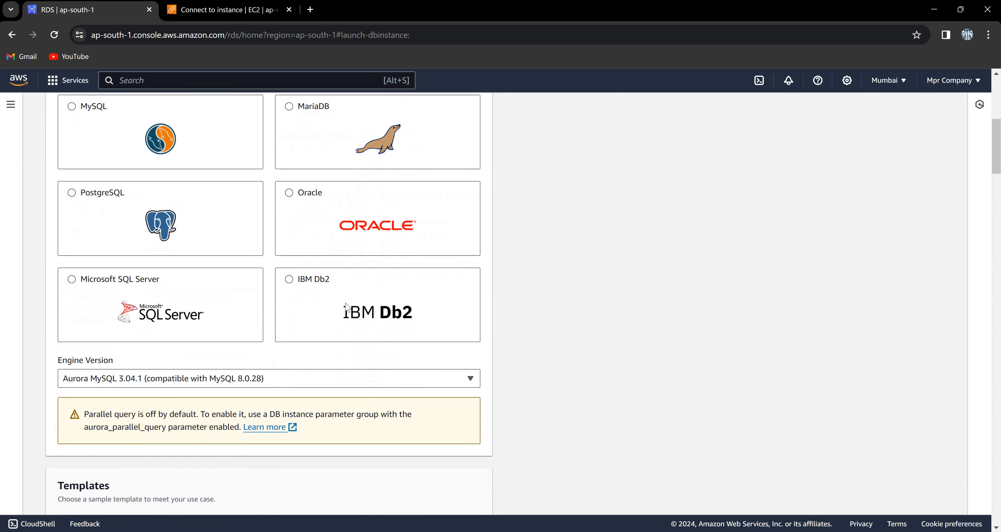
{"action": "scroll", "coordinate": [347, 307], "scroll_direction": "down", "scroll_amount": 9}
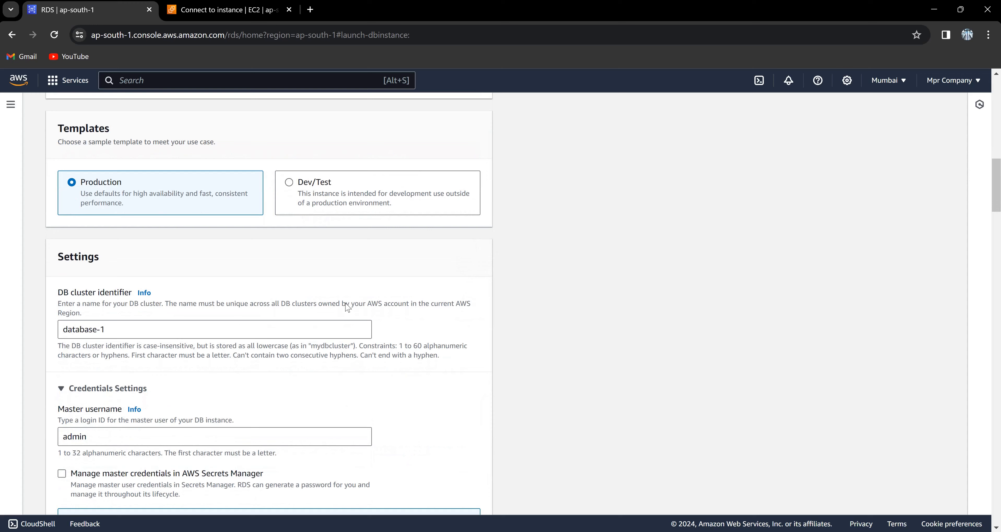
{"action": "scroll", "coordinate": [347, 307], "scroll_direction": "up", "scroll_amount": 7}
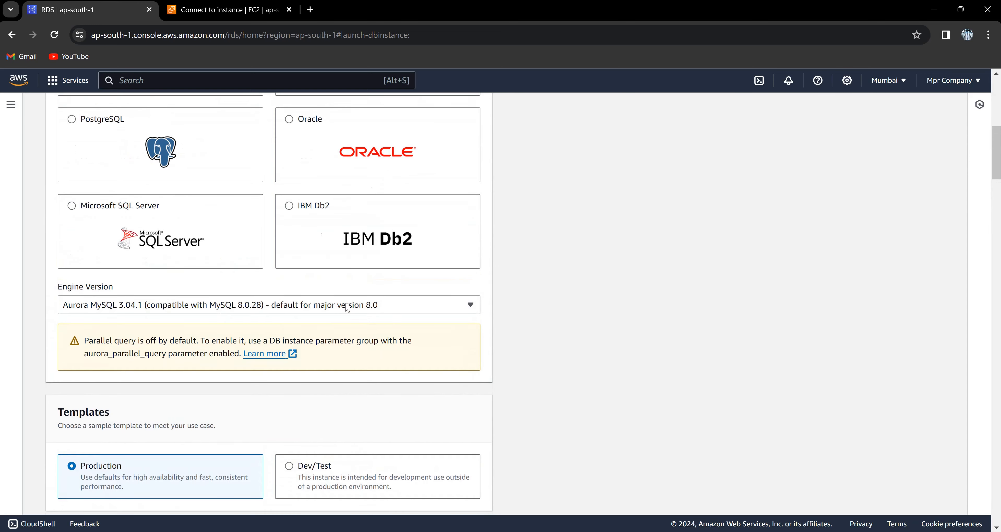
{"action": "scroll", "coordinate": [347, 307], "scroll_direction": "up", "scroll_amount": 3}
{"action": "left_click", "coordinate": [93, 165]}
{"action": "scroll", "coordinate": [347, 307], "scroll_direction": "down", "scroll_amount": 6}
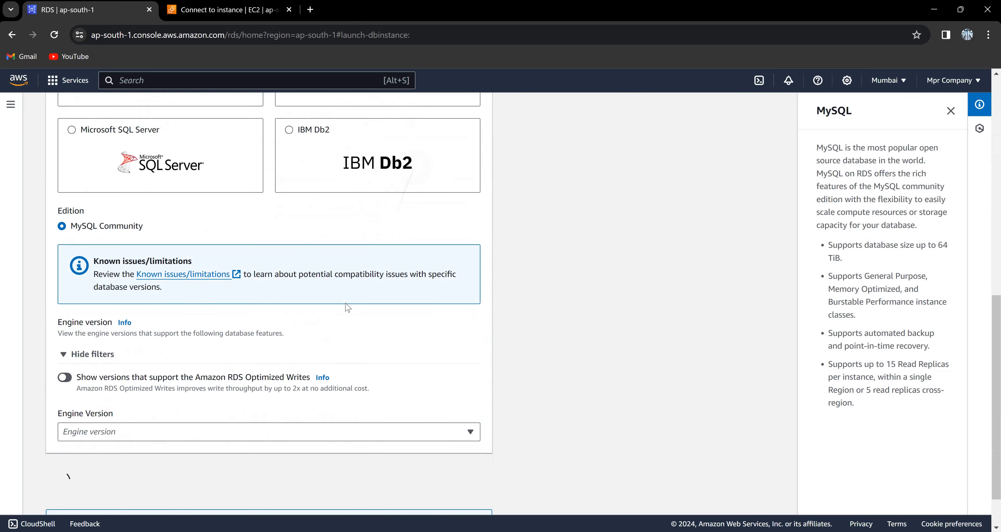
{"action": "scroll", "coordinate": [347, 307], "scroll_direction": "down", "scroll_amount": 8}
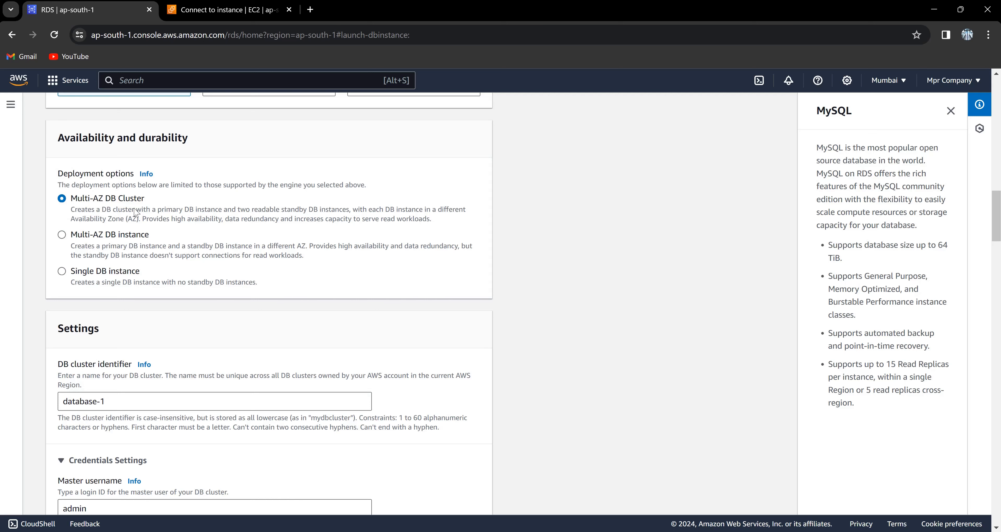
Compare the deployment options offered by the Dev/Test and Free tier templates for the new MySQL database.
{"action": "scroll", "coordinate": [136, 212], "scroll_direction": "up", "scroll_amount": 5}
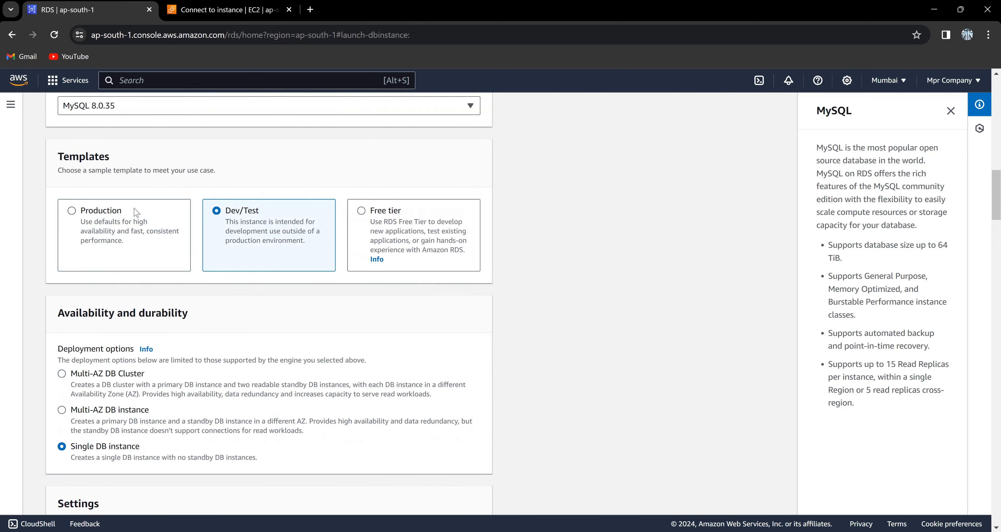
{"action": "key", "text": "Right"}
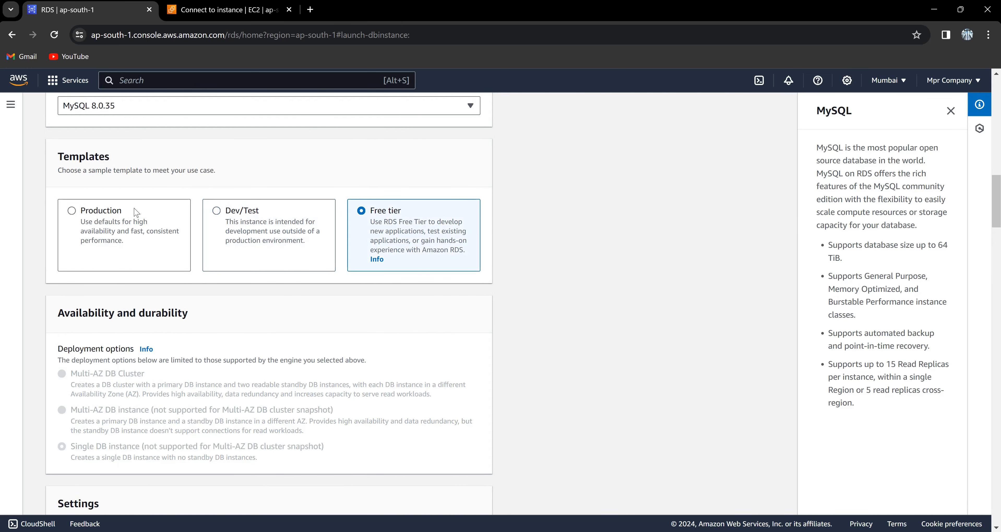
{"action": "scroll", "coordinate": [136, 212], "scroll_direction": "down", "scroll_amount": 15}
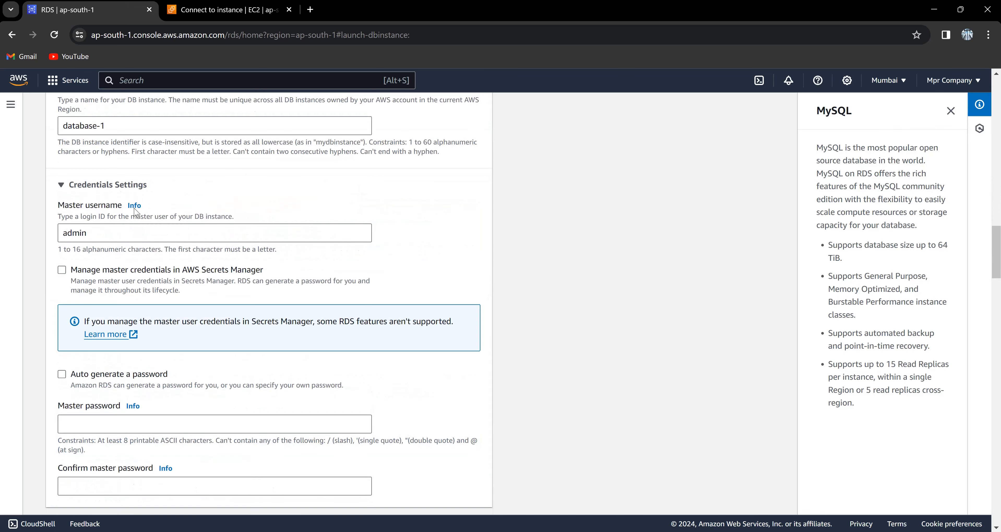
{"action": "scroll", "coordinate": [136, 212], "scroll_direction": "up", "scroll_amount": 11}
{"action": "scroll", "coordinate": [136, 212], "scroll_direction": "up", "scroll_amount": 5}
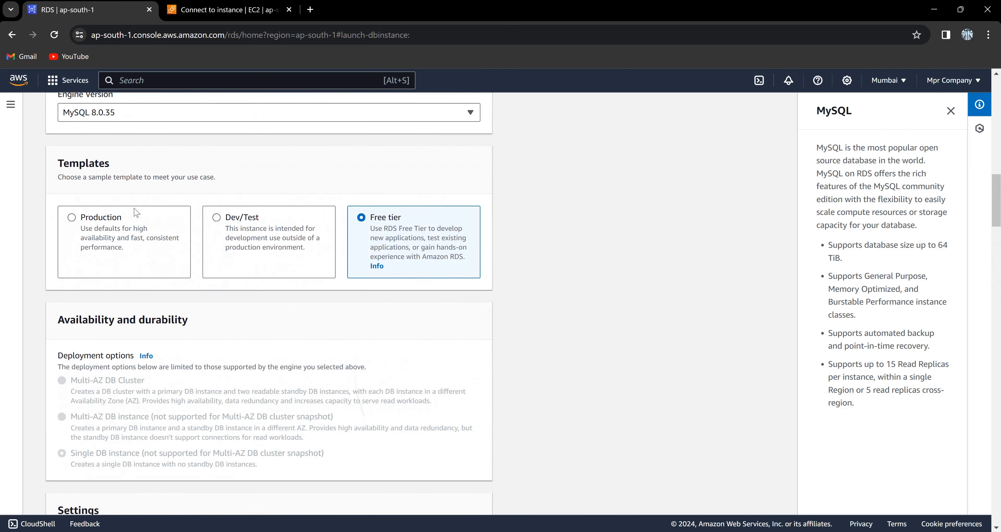
{"action": "key", "text": "Left"}
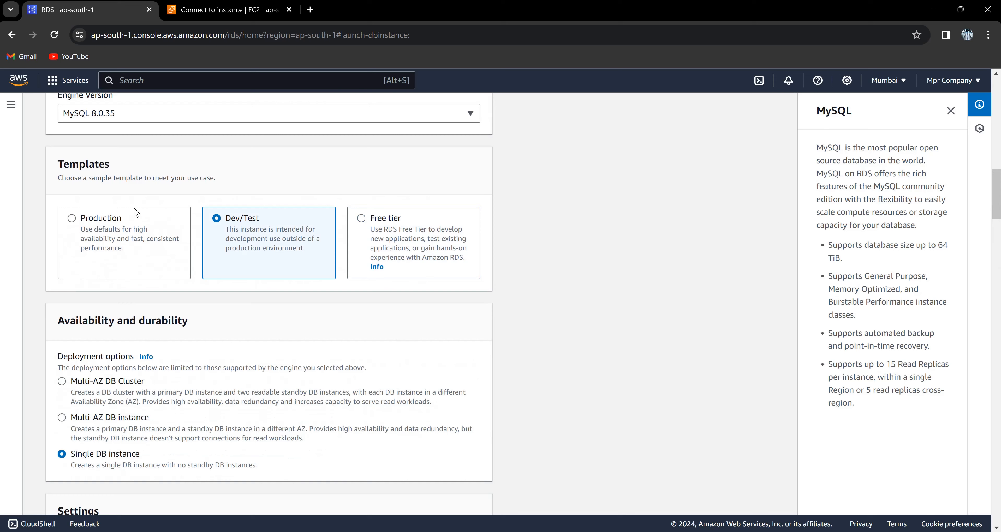
{"action": "left_click", "coordinate": [136, 213]}
{"action": "key", "text": "Left"}
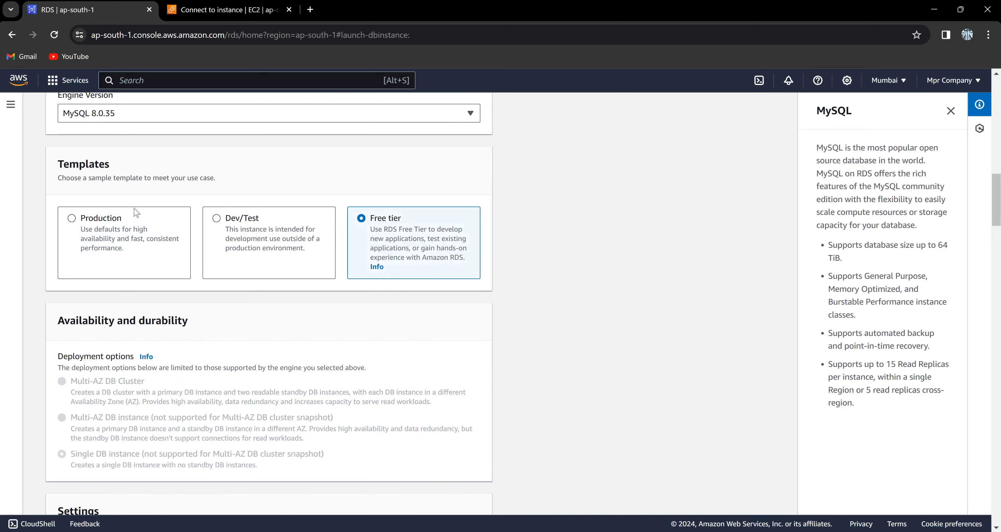
Select the Production template, review its estimated monthly costs and cancel the database creation.
{"action": "left_click", "coordinate": [136, 213]}
{"action": "scroll", "coordinate": [136, 212], "scroll_direction": "down", "scroll_amount": 10}
{"action": "scroll", "coordinate": [136, 212], "scroll_direction": "down", "scroll_amount": 20}
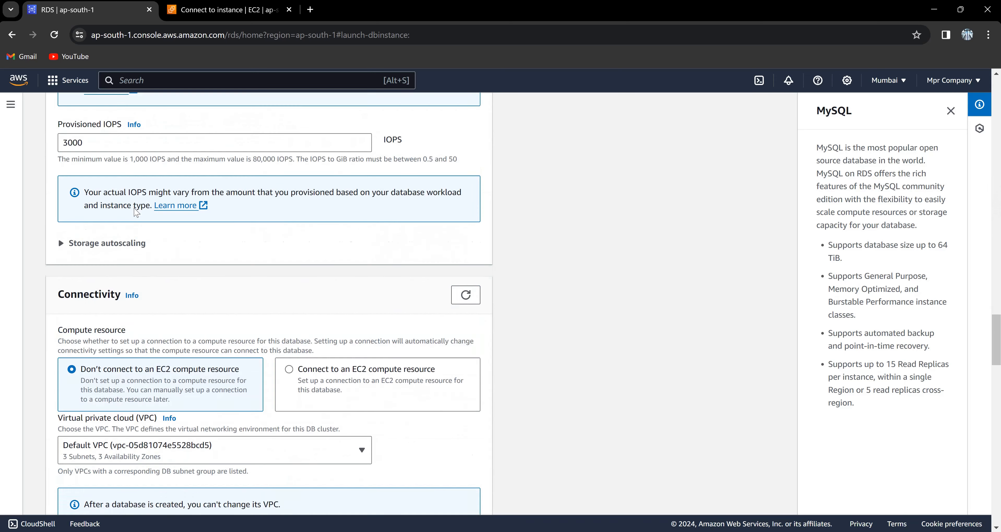
{"action": "scroll", "coordinate": [136, 213], "scroll_direction": "down", "scroll_amount": 2}
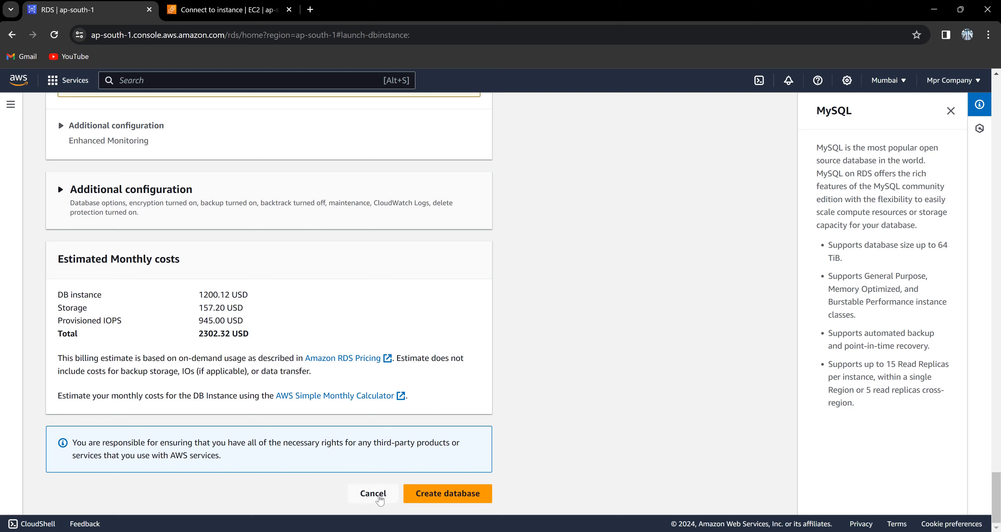
{"action": "left_click", "coordinate": [373, 494]}
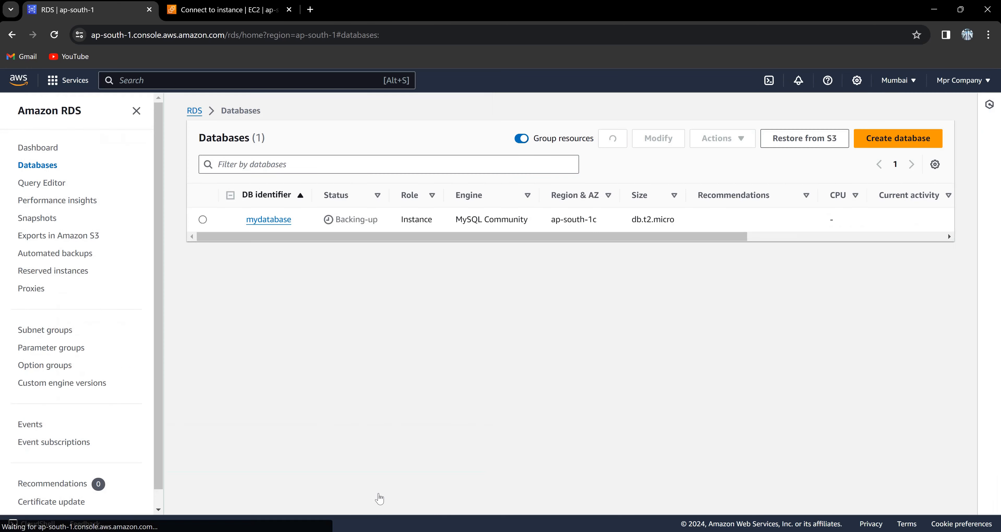
Refresh the RDS databases list repeatedly to check the status of mydatabase.
{"action": "left_click", "coordinate": [617, 143]}
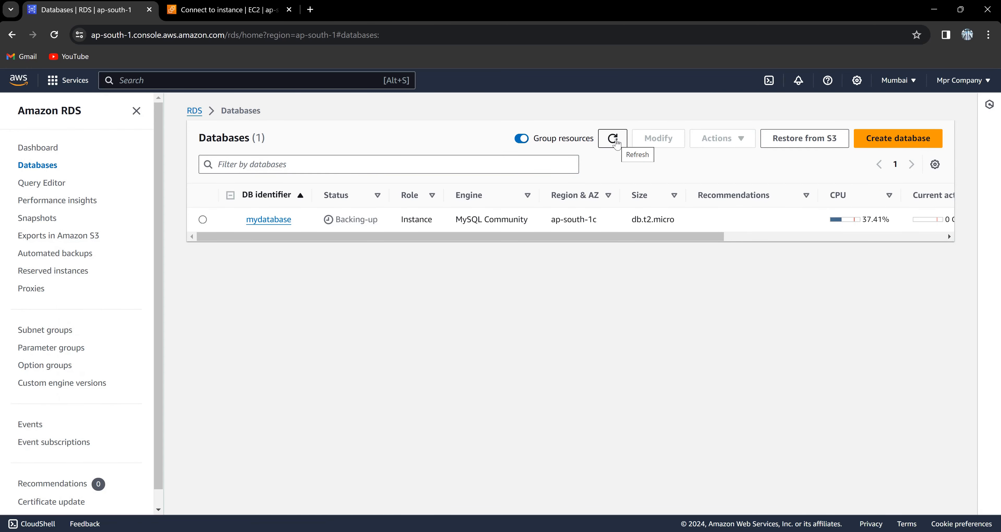
{"action": "left_click", "coordinate": [616, 143]}
{"action": "left_click", "coordinate": [616, 143]}
{"action": "left_click", "coordinate": [616, 143]}
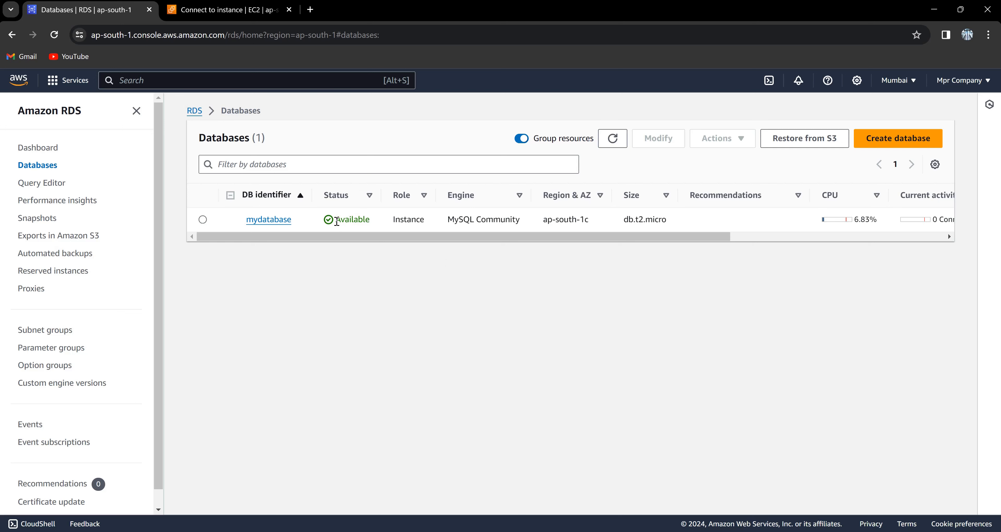
{"action": "right_click", "coordinate": [359, 216]}
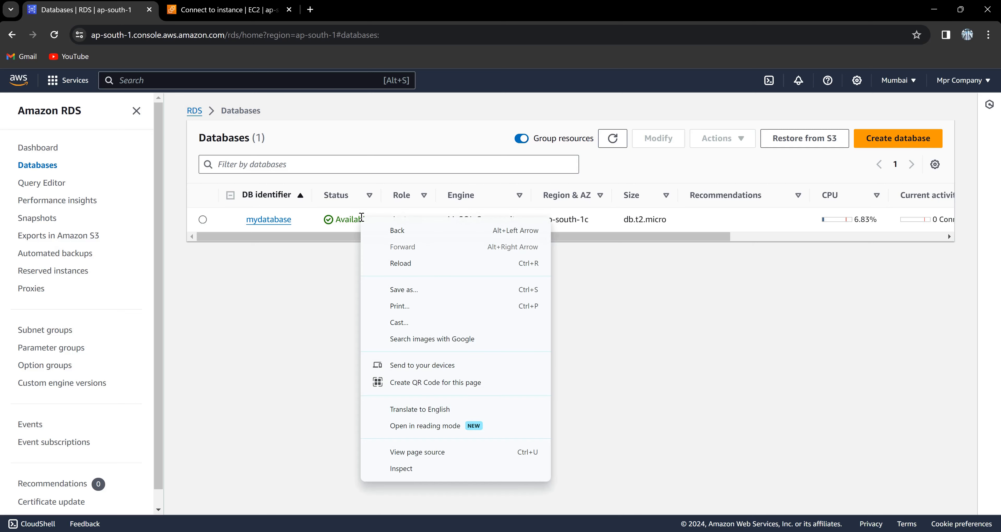
{"action": "left_click", "coordinate": [342, 247]}
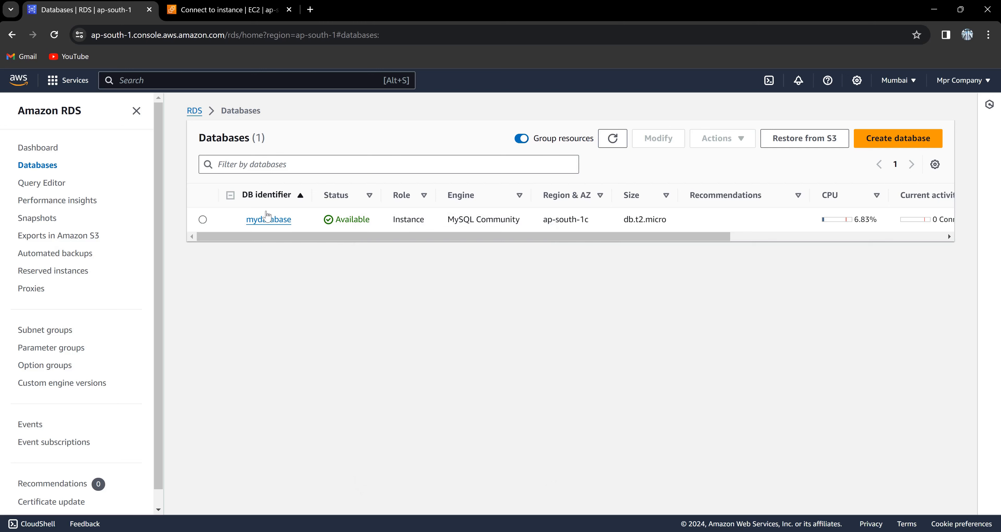
Open the details of mydatabase and copy its endpoint from the connectivity and security information.
{"action": "left_click", "coordinate": [269, 220]}
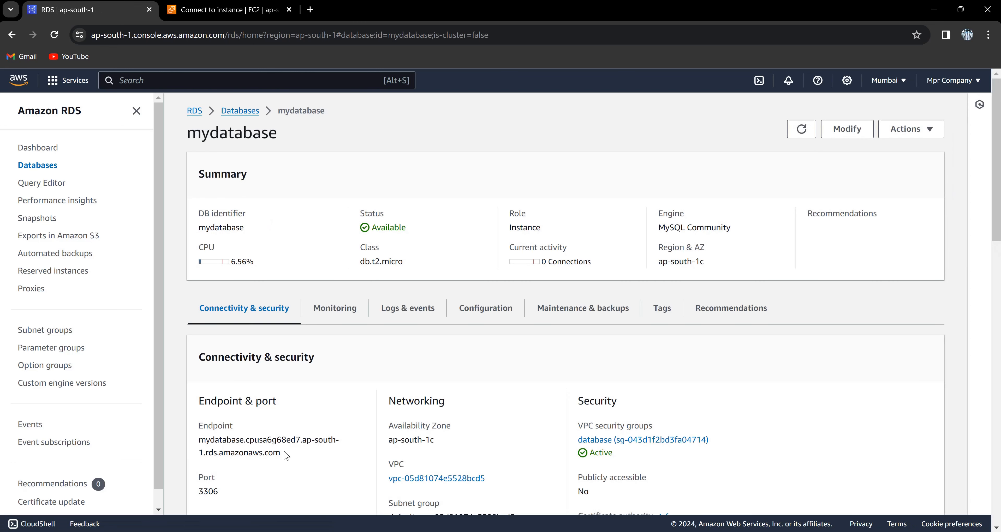
{"action": "right_click", "coordinate": [228, 445]}
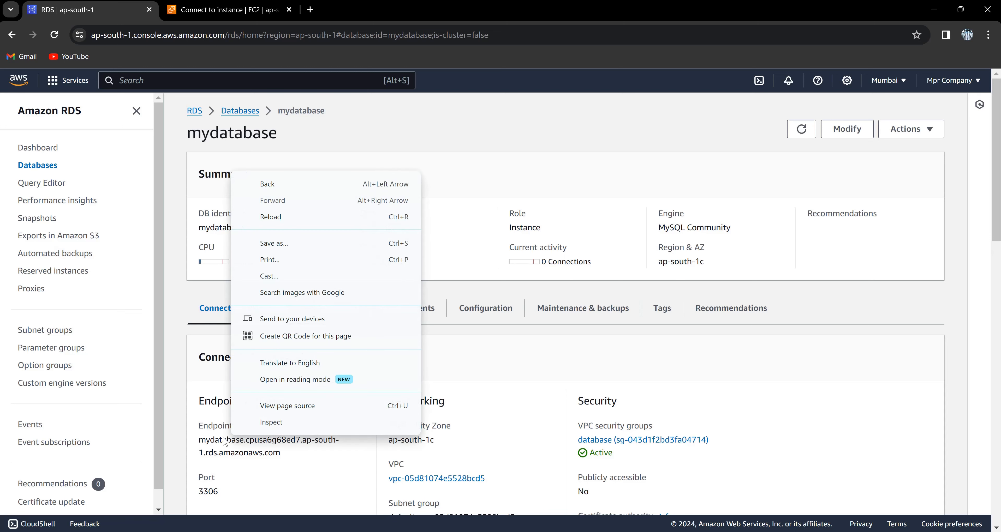
{"action": "left_click", "coordinate": [202, 442]}
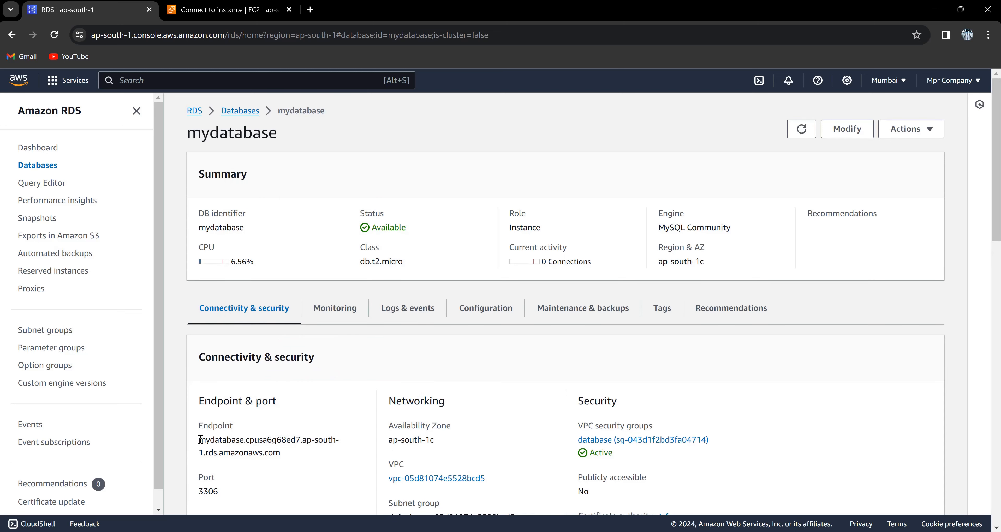
{"action": "left_click_drag", "start_coordinate": [200, 440], "coordinate": [294, 453]}
{"action": "key", "text": "ctrl+c"}
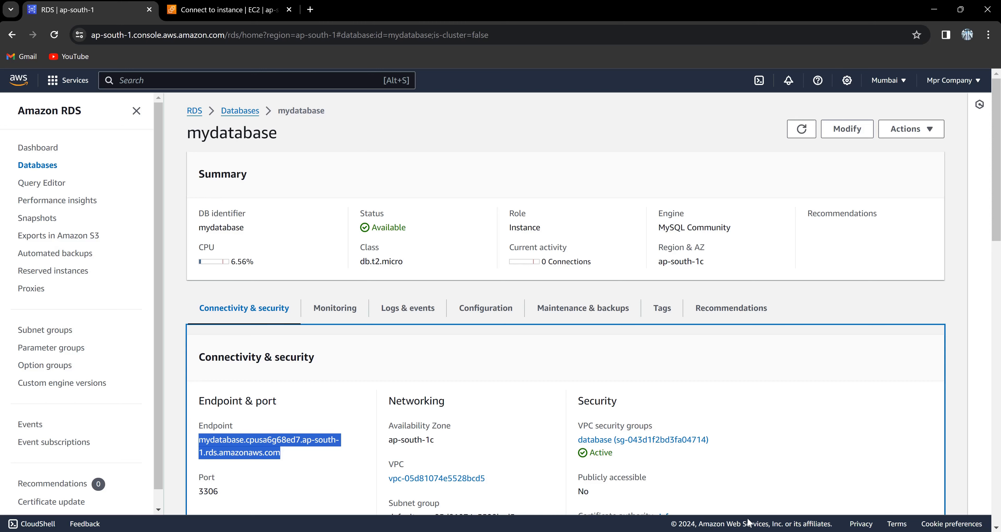
Switch to the terminal and connect with mysql to the copied endpoint on port 3306 as user admin, entering the database password.
{"action": "left_click", "coordinate": [749, 531]}
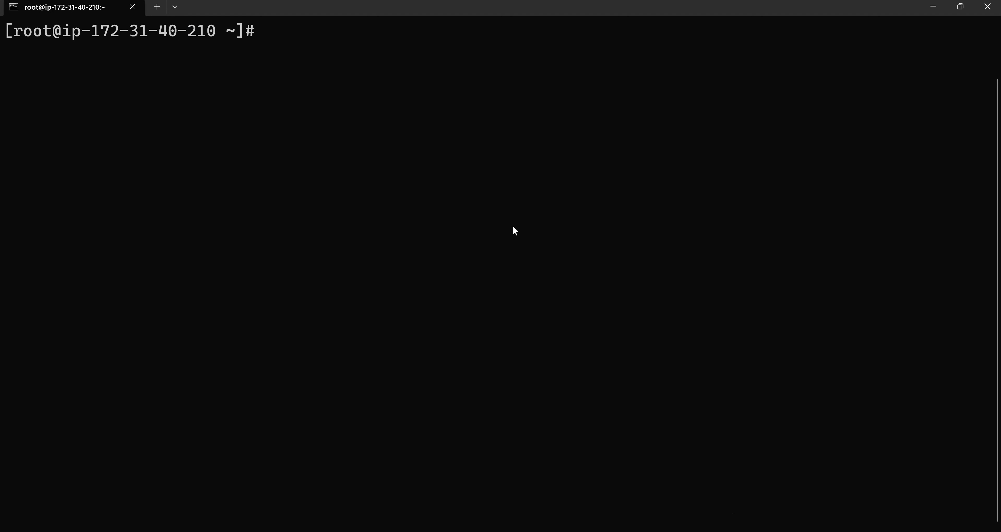
{"action": "type", "text": "mysql -h"}
{"action": "key", "text": "ctrl+v"}
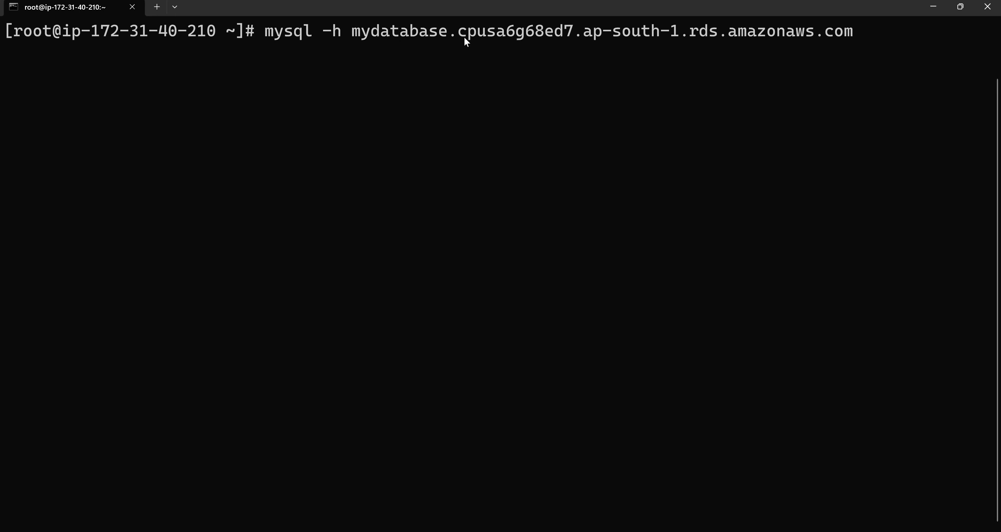
{"action": "type", "text": "-P 3306"}
{"action": "key", "text": "alt+Tab"}
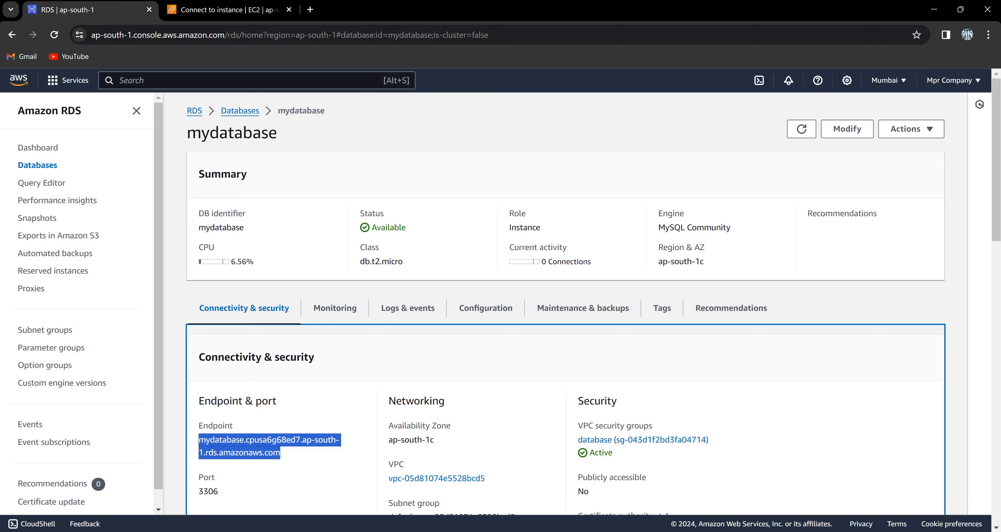
{"action": "key", "text": "alt+Tab"}
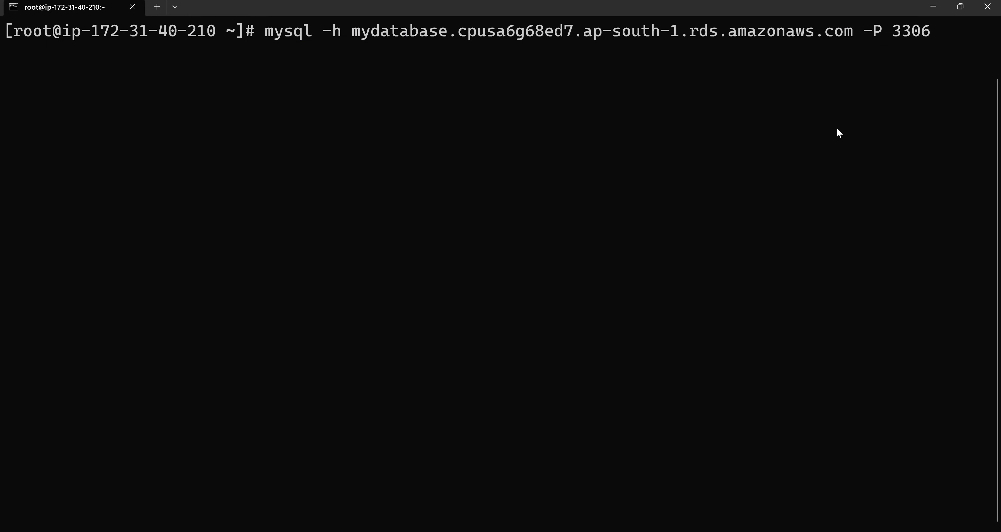
{"action": "type", "text": "-u admin -p"}
{"action": "key", "text": "Return"}
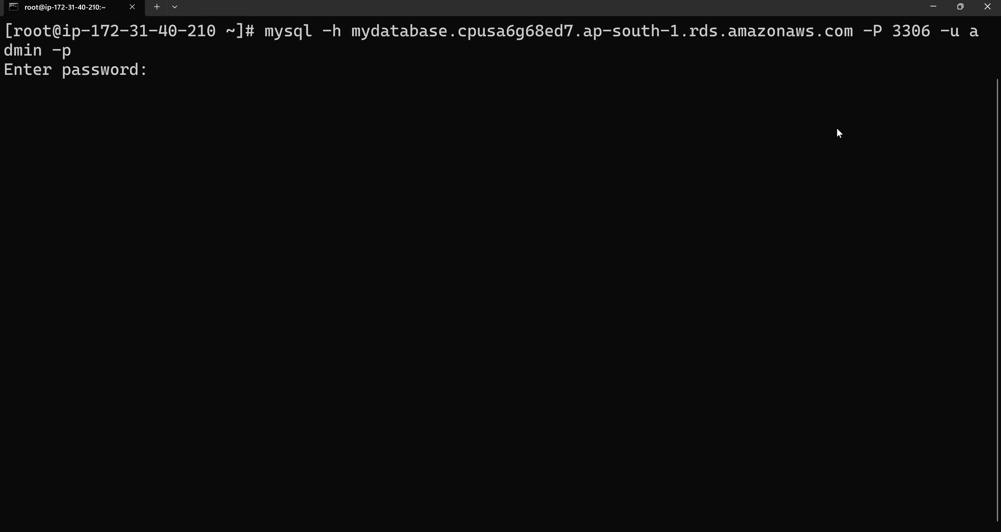
{"action": "key", "text": "Return"}
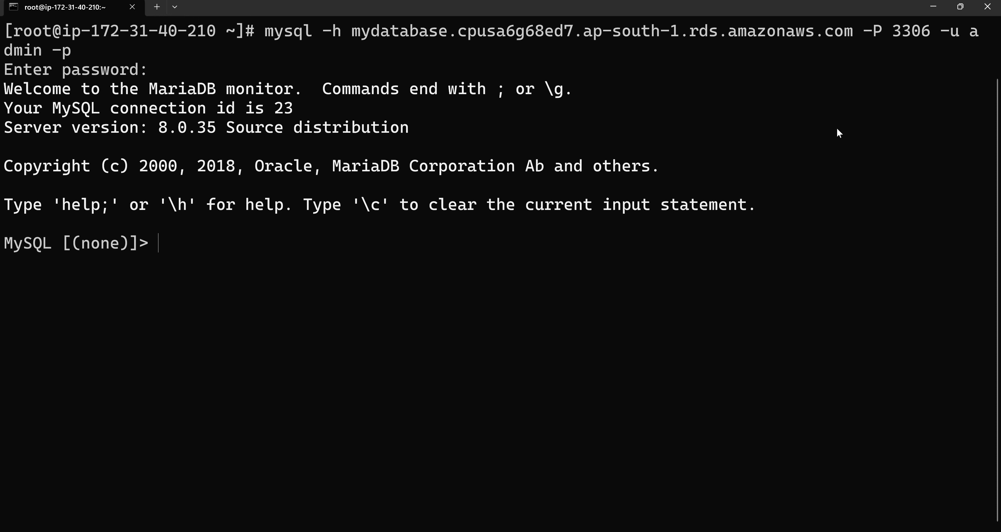
List the databases on the MySQL server with "show DATABASES;".
{"action": "type", "text": "show DATABASE"}
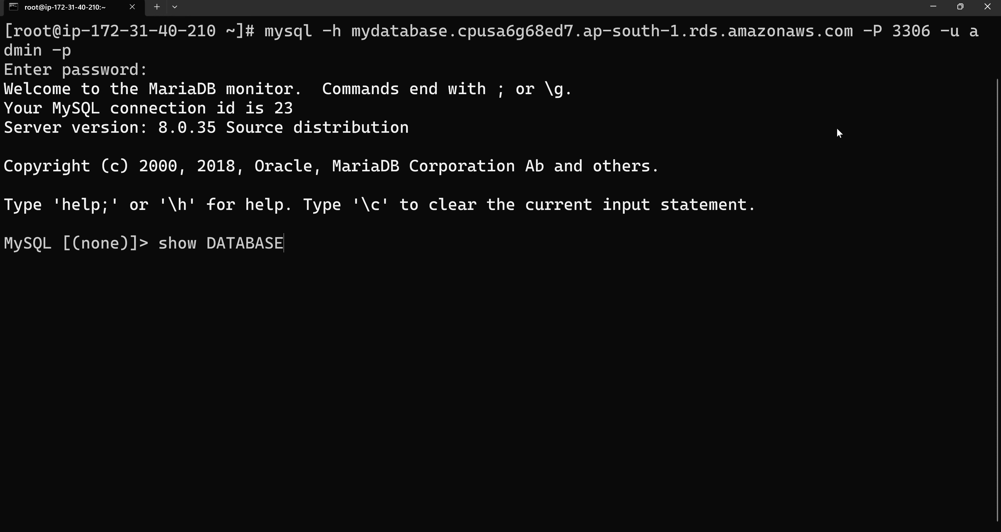
{"action": "type", "text": "S;"}
{"action": "key", "text": "Return"}
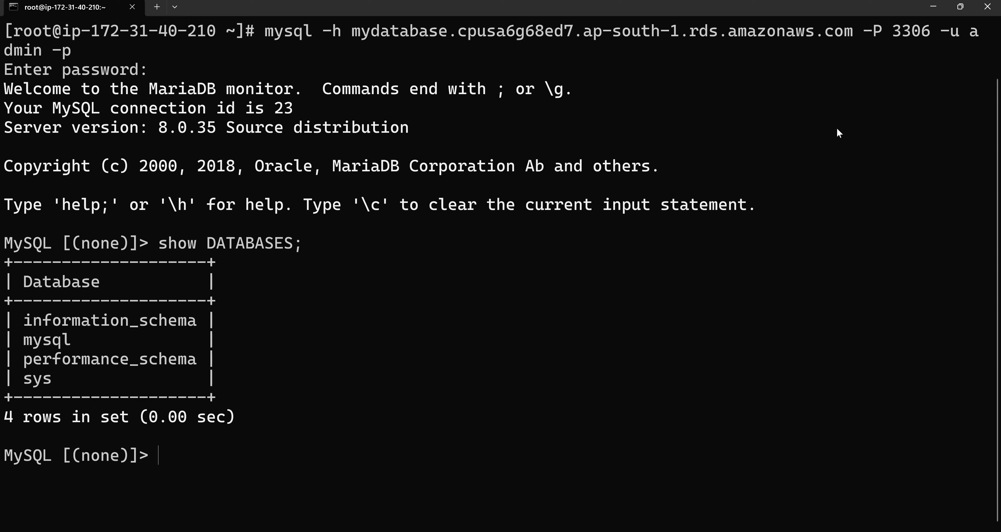
Create a database named masky and list the server's databases again.
{"action": "type", "text": "create databs"}
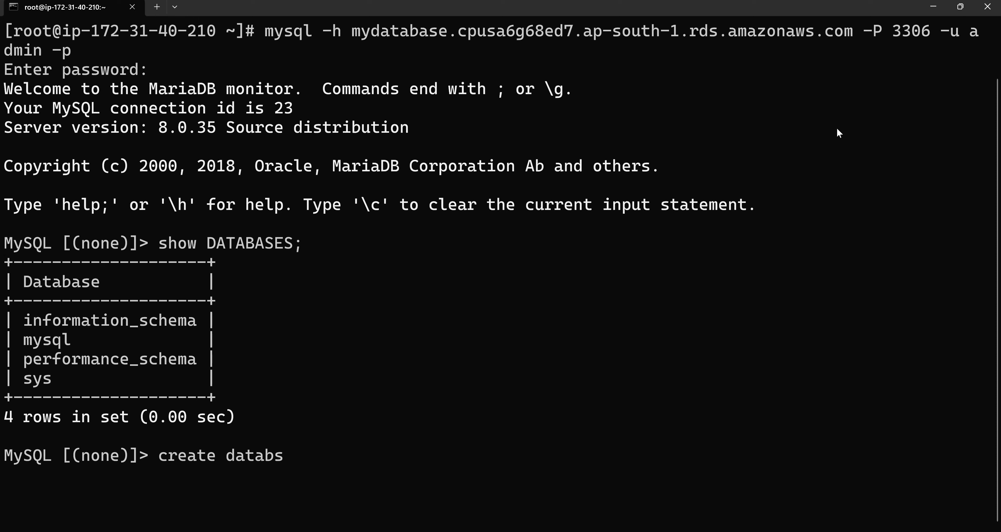
{"action": "key", "text": "BackSpace"}
{"action": "type", "text": "ase masky;"}
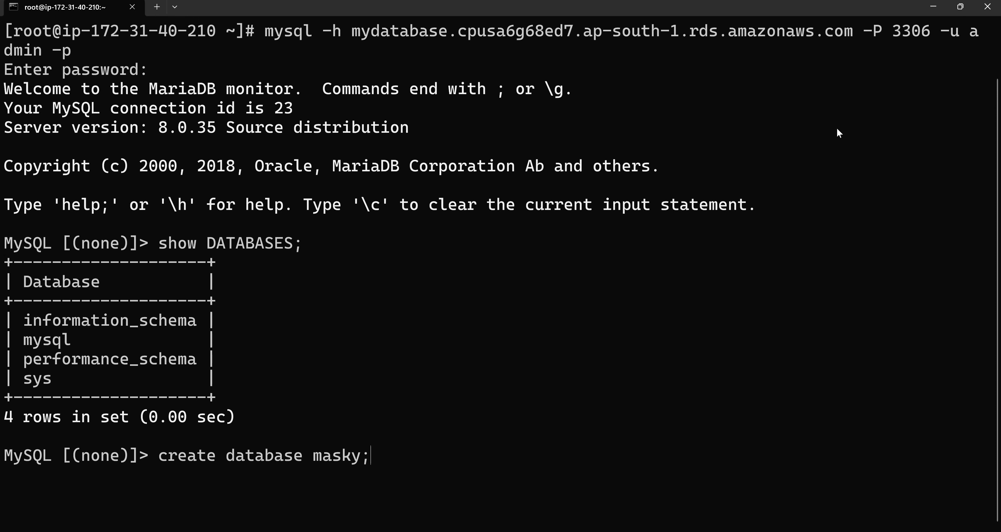
{"action": "key", "text": "Return"}
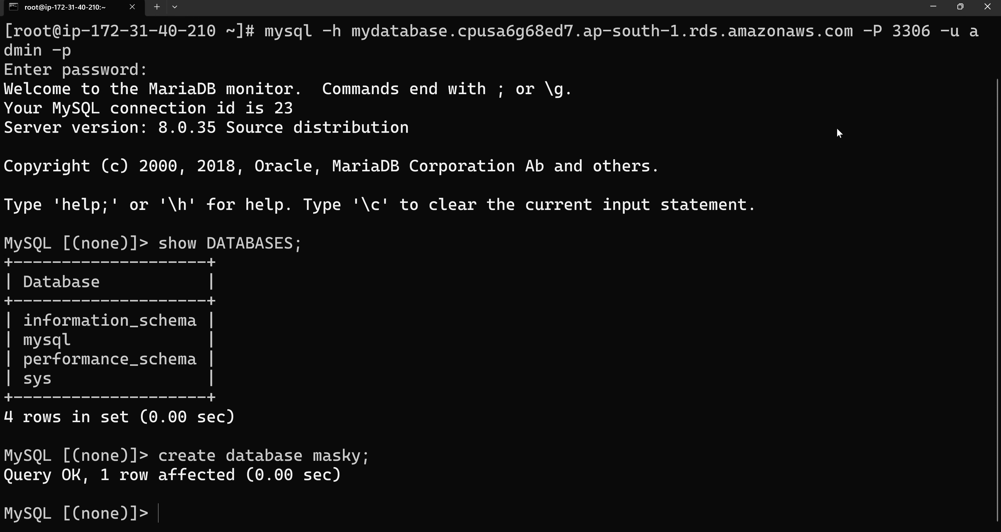
{"action": "key", "text": "Up"}
{"action": "key", "text": "Up"}
{"action": "key", "text": "Return"}
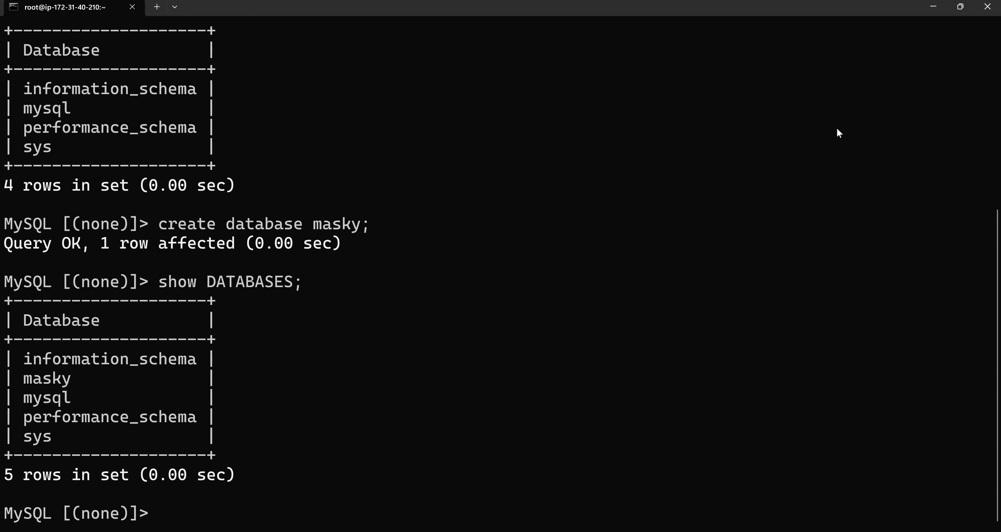
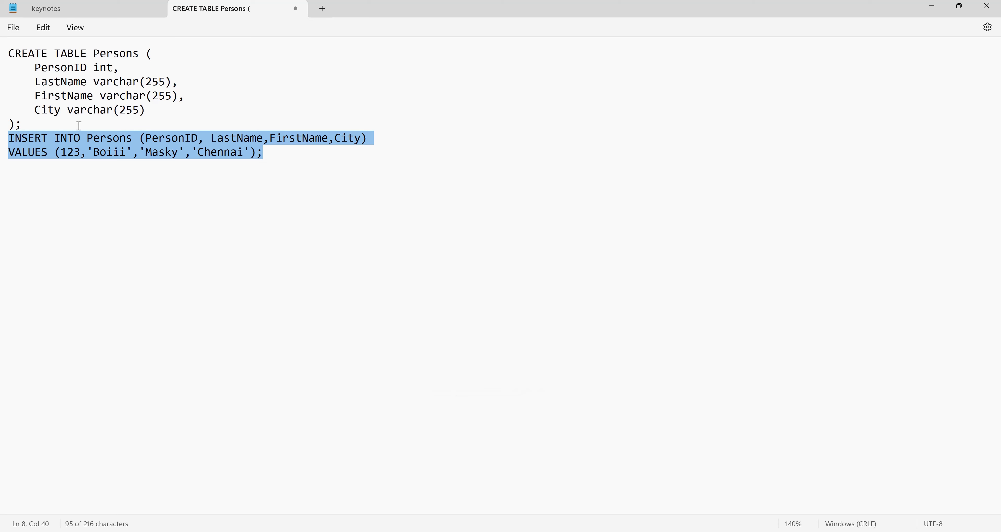
Copy the CREATE TABLE Persons statement from the text editor and run it in the terminal's MySQL session on database masky.
{"action": "left_click", "coordinate": [78, 126]}
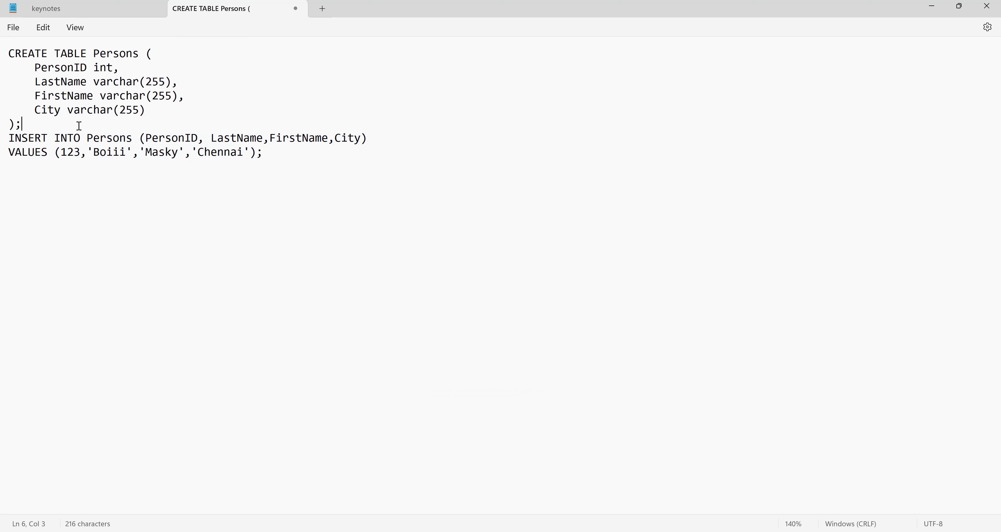
{"action": "left_click_drag", "start_coordinate": [79, 127], "coordinate": [1, 60]}
{"action": "key", "text": "ctrl+c"}
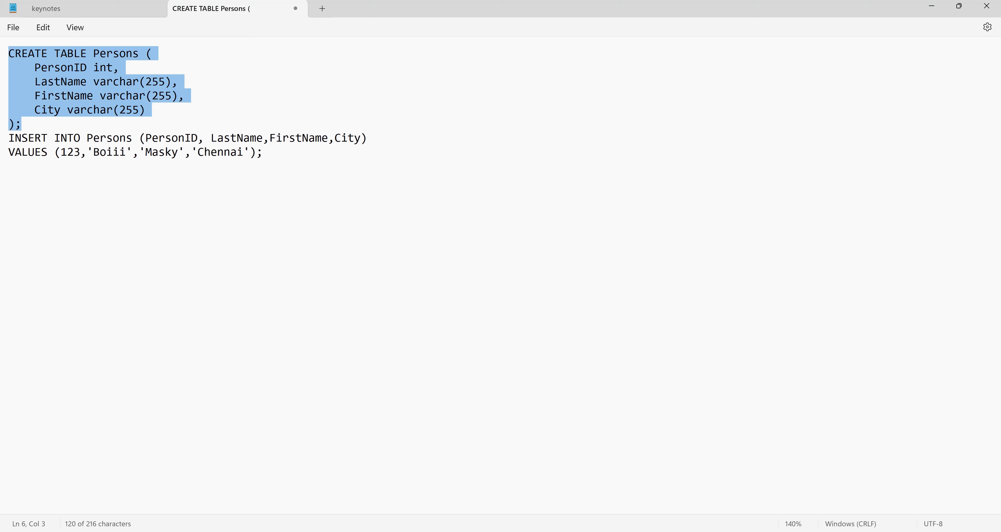
{"action": "left_click", "coordinate": [615, 531]}
{"action": "right_click", "coordinate": [234, 502]}
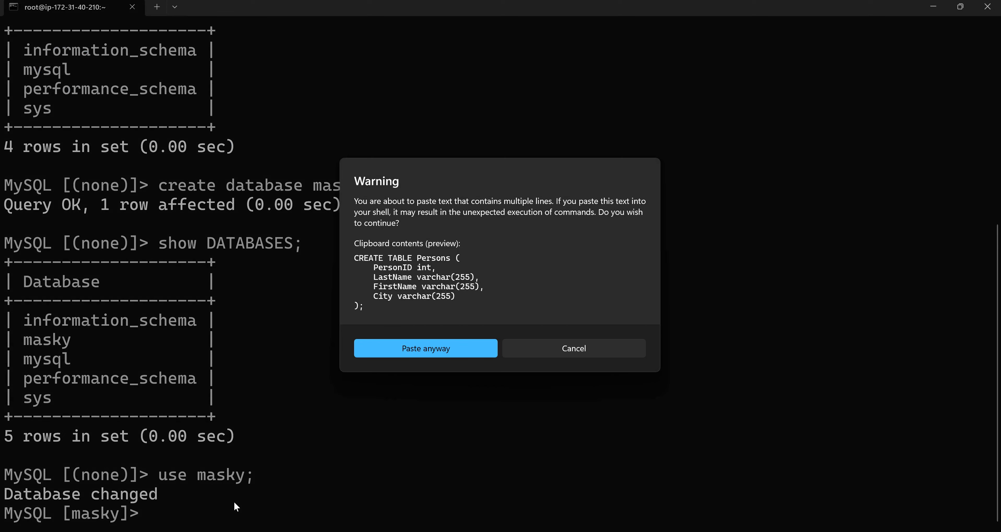
{"action": "left_click", "coordinate": [455, 348]}
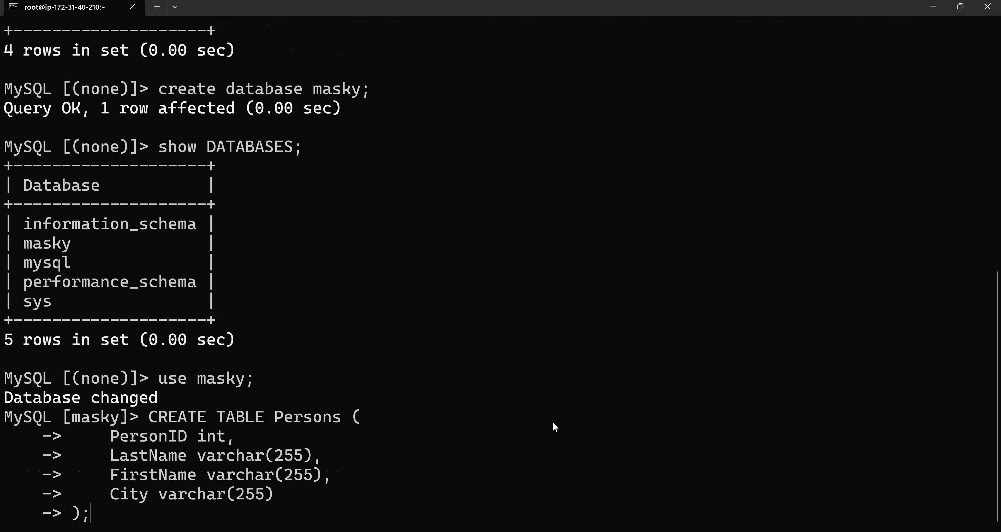
{"action": "key", "text": "Return"}
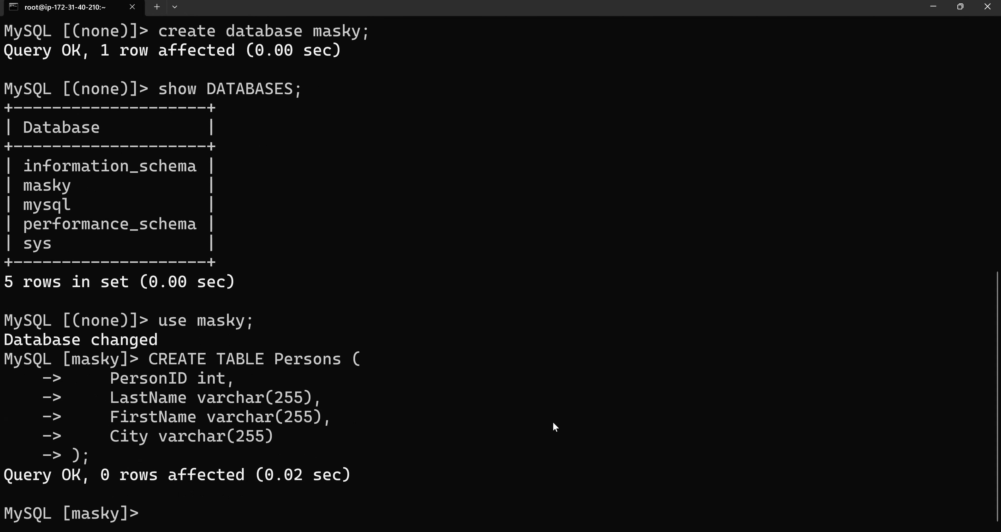
List the tables of the masky database with "show tables;".
{"action": "type", "text": "show table"}
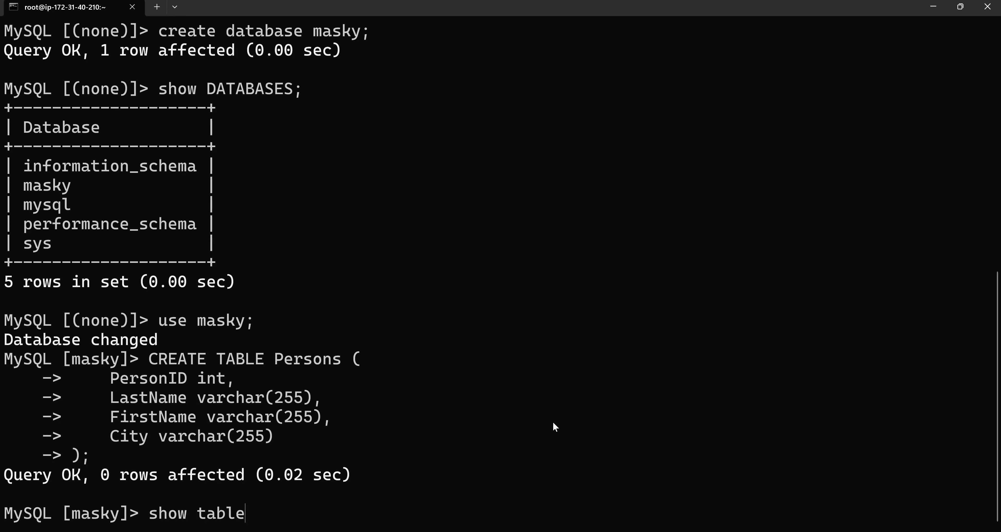
{"action": "type", "text": "s;"}
{"action": "key", "text": "Return"}
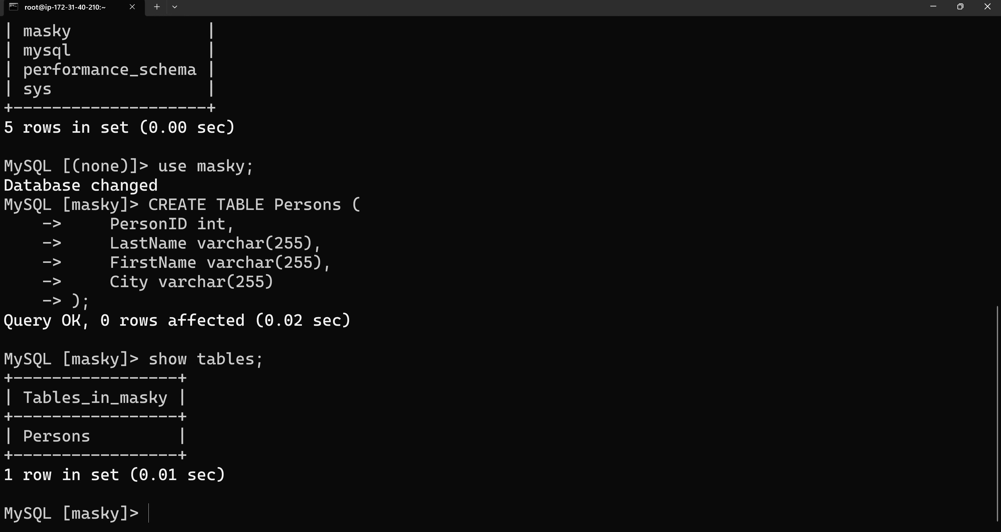
Copy the INSERT INTO Persons statement with its VALUES line from the text editor and run it in the terminal's MySQL session.
{"action": "key", "text": "alt+Tab"}
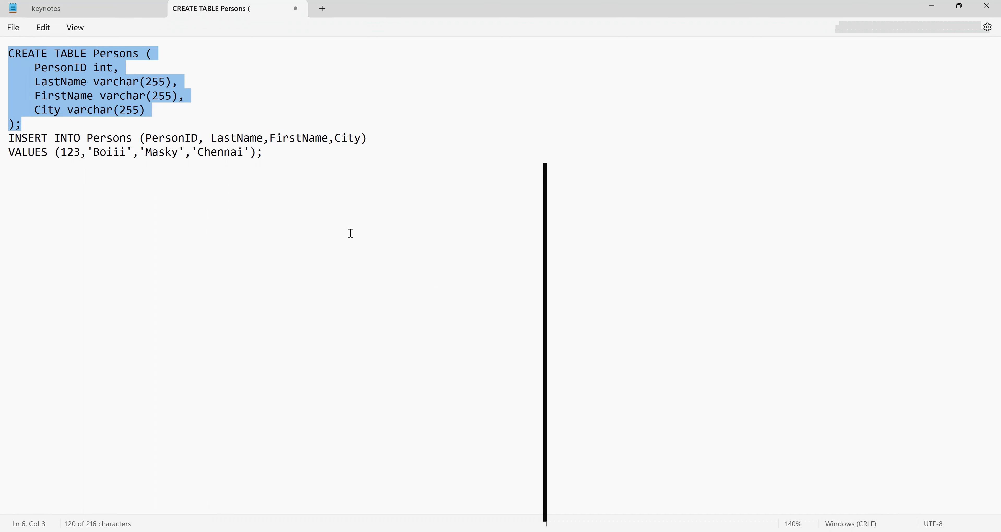
{"action": "left_click_drag", "start_coordinate": [263, 151], "coordinate": [9, 137]}
{"action": "key", "text": "ctrl+c"}
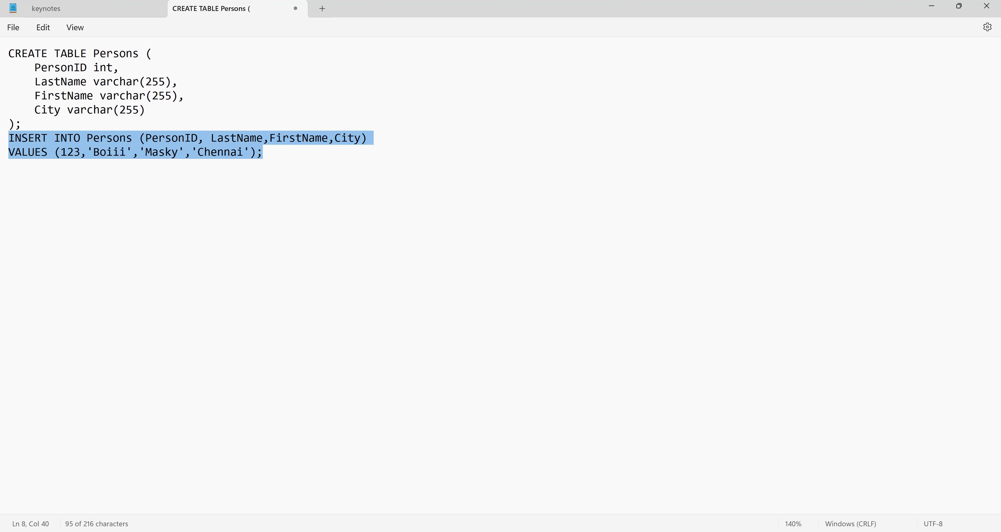
{"action": "left_click", "coordinate": [575, 531]}
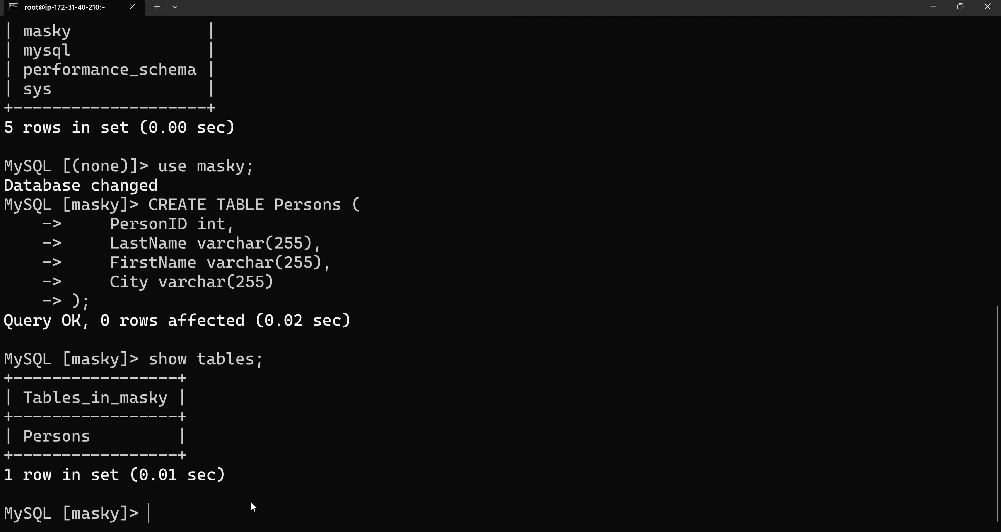
{"action": "key", "text": "ctrl+v"}
{"action": "left_click", "coordinate": [443, 331]}
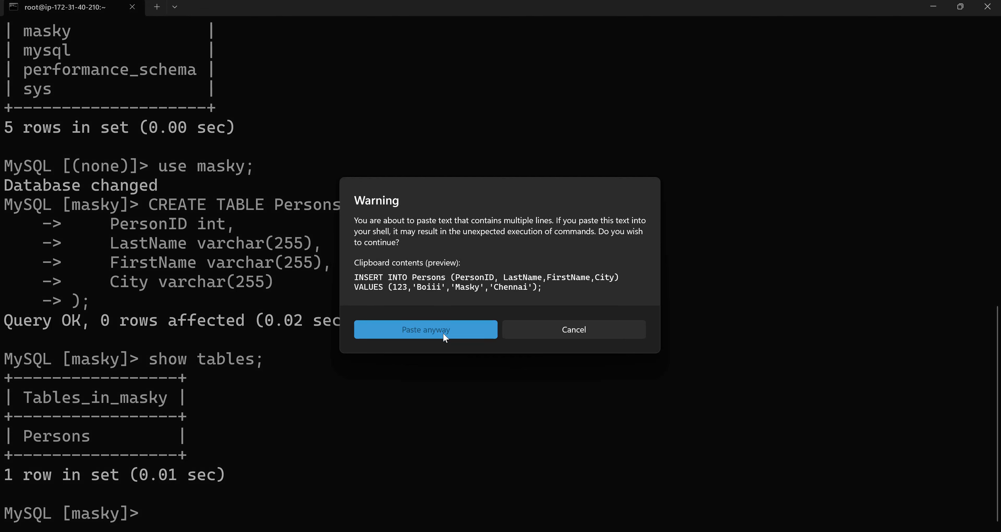
{"action": "key", "text": "Return"}
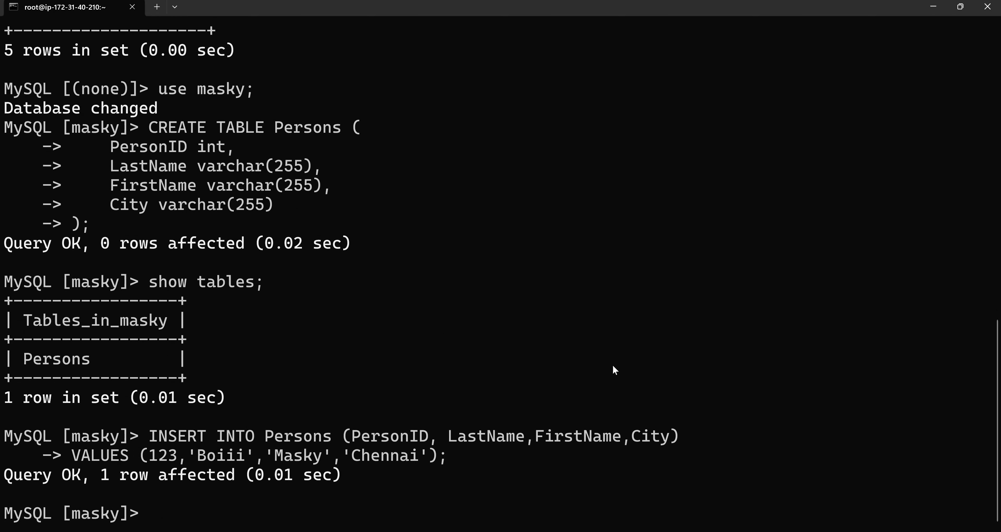
Query all rows of the Persons table with "select * from Persons;".
{"action": "type", "text": "sle"}
{"action": "key", "text": "BackSpace"}
{"action": "key", "text": "BackSpace"}
{"action": "type", "text": "elect * from "}
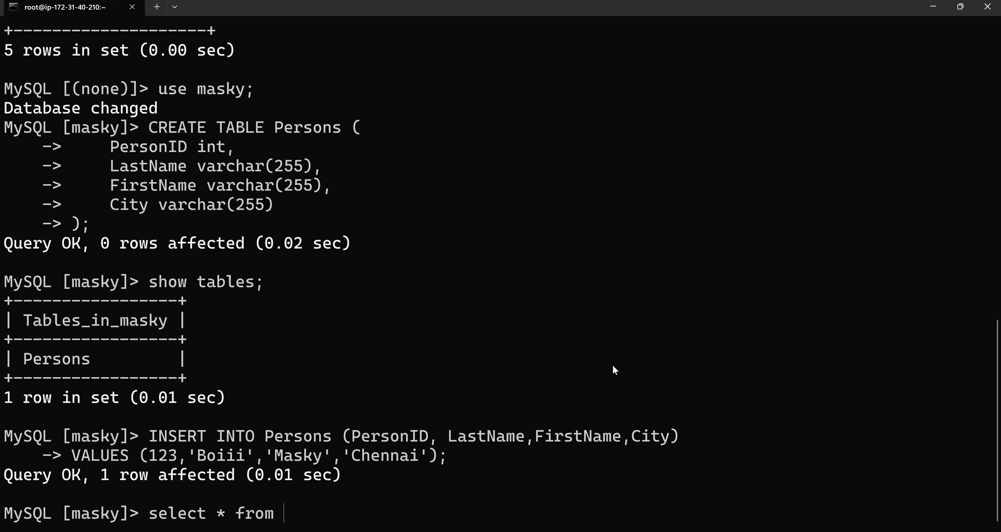
{"action": "type", "text": "per"}
{"action": "key", "text": "BackSpace"}
{"action": "key", "text": "BackSpace"}
{"action": "key", "text": "BackSpace"}
{"action": "type", "text": "Persons;"}
{"action": "key", "text": "Return"}
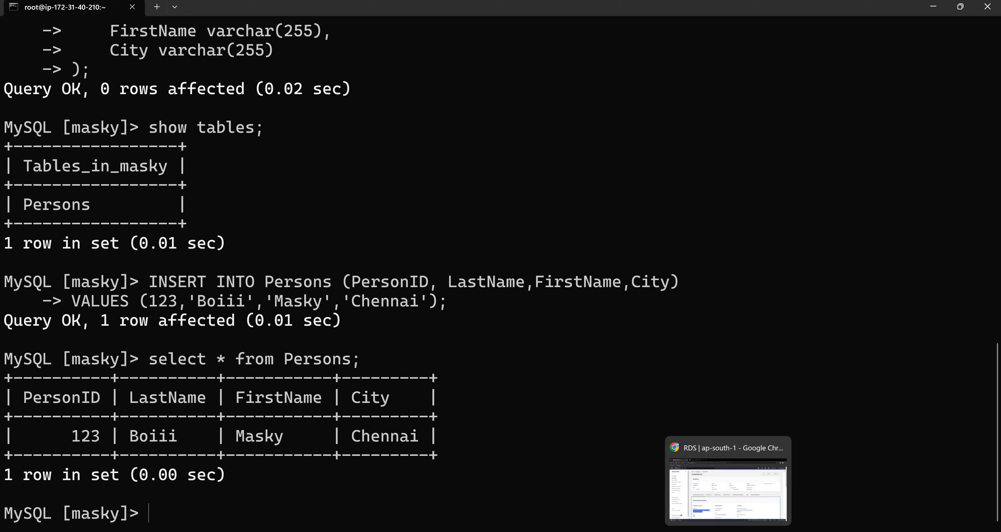
Switch to the RDS console in Chrome and select mydatabase in the list of databases.
{"action": "left_click", "coordinate": [727, 531]}
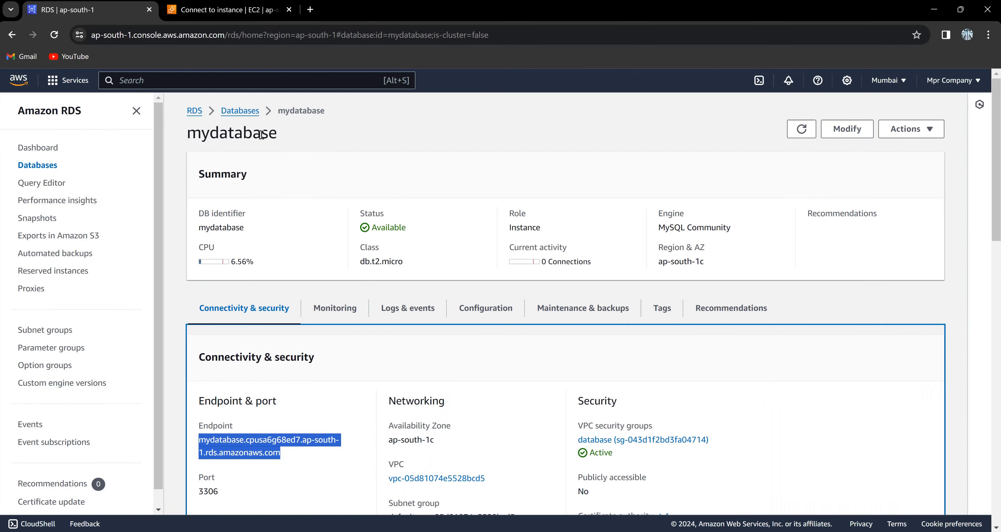
{"action": "left_click", "coordinate": [253, 114]}
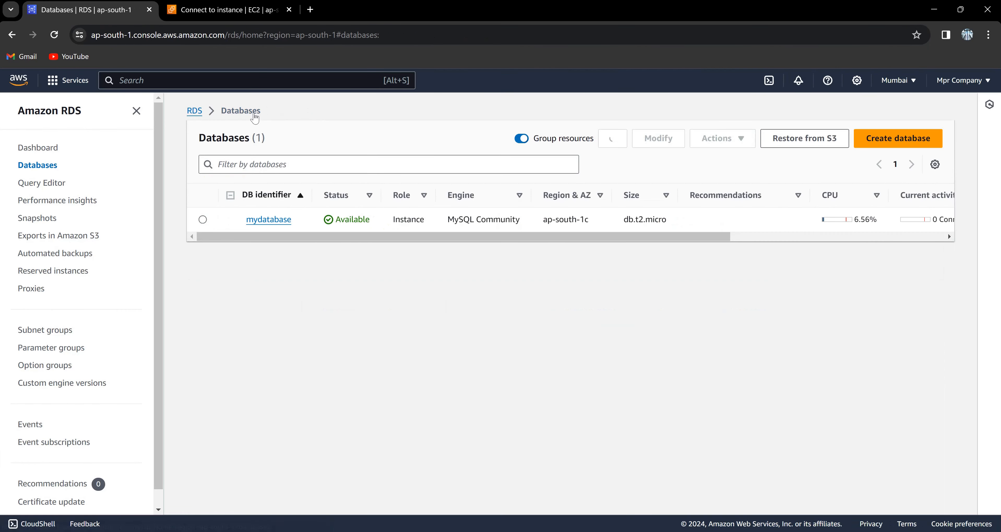
{"action": "left_click", "coordinate": [207, 221]}
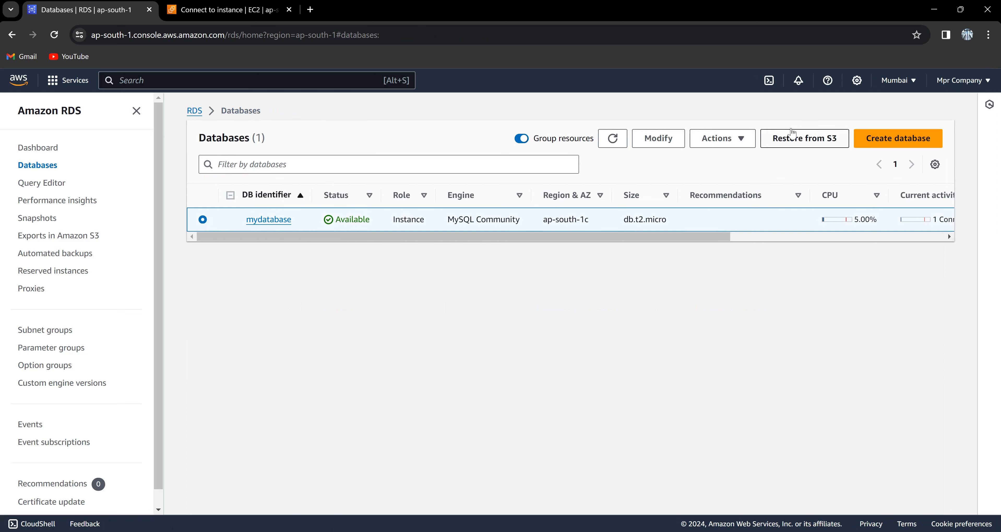
{"action": "left_click", "coordinate": [804, 139]}
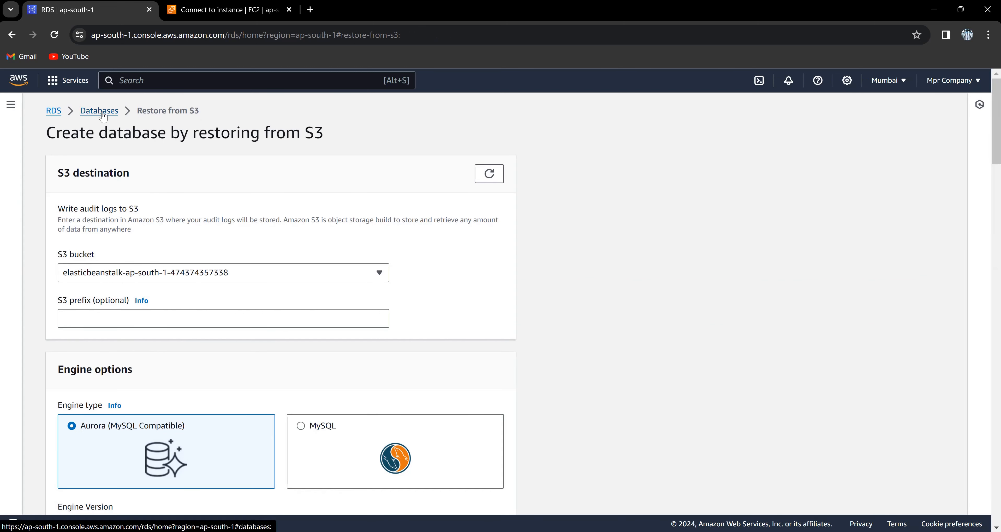
{"action": "left_click", "coordinate": [94, 110]}
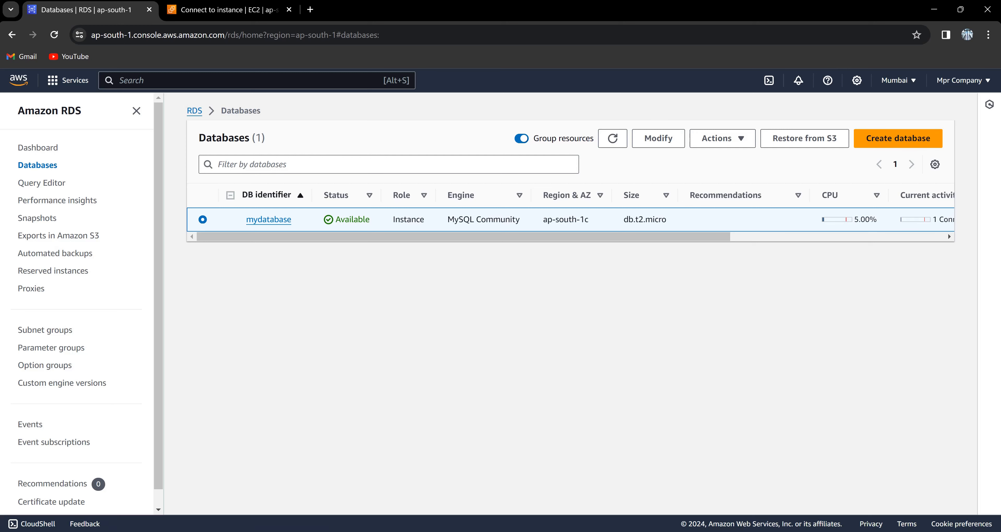
{"action": "left_click", "coordinate": [754, 481]}
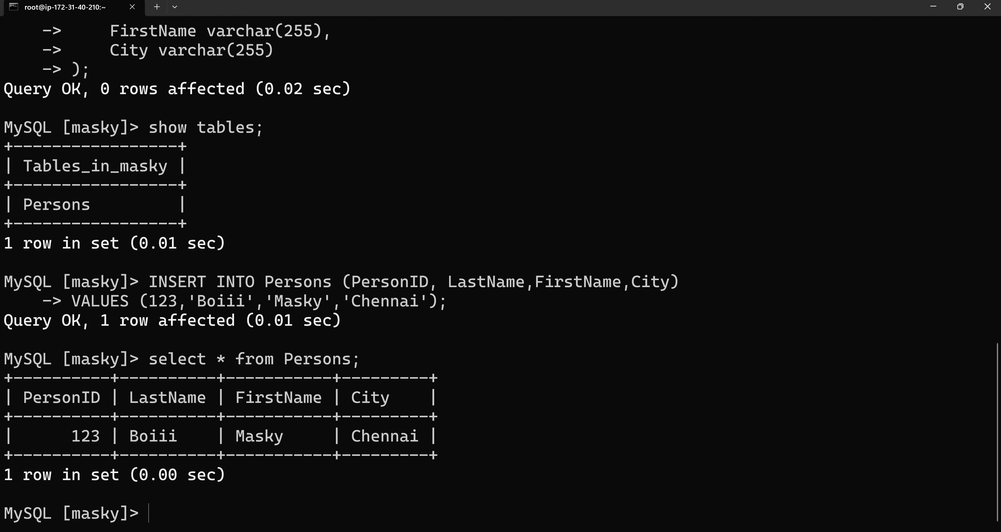
{"action": "left_click", "coordinate": [660, 531]}
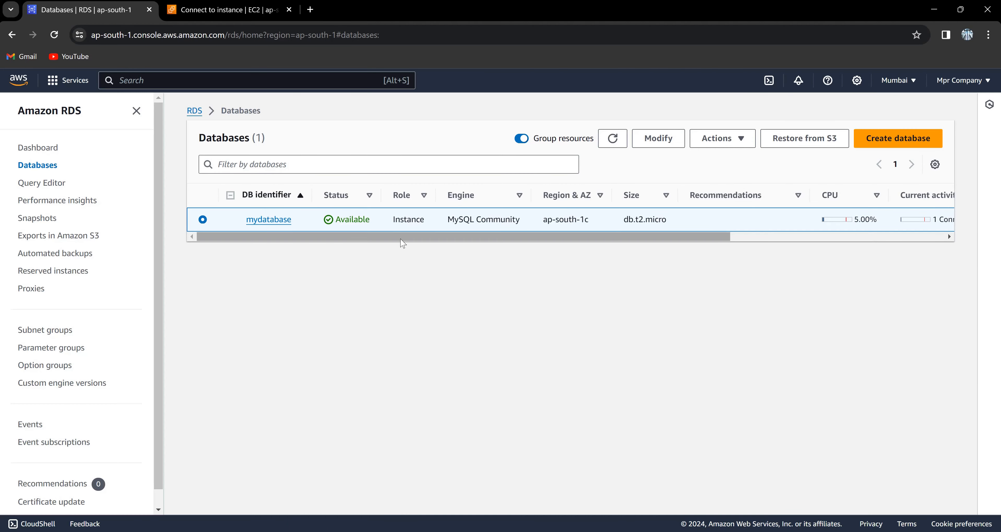
{"action": "left_click", "coordinate": [699, 143]}
{"action": "left_click", "coordinate": [616, 331]}
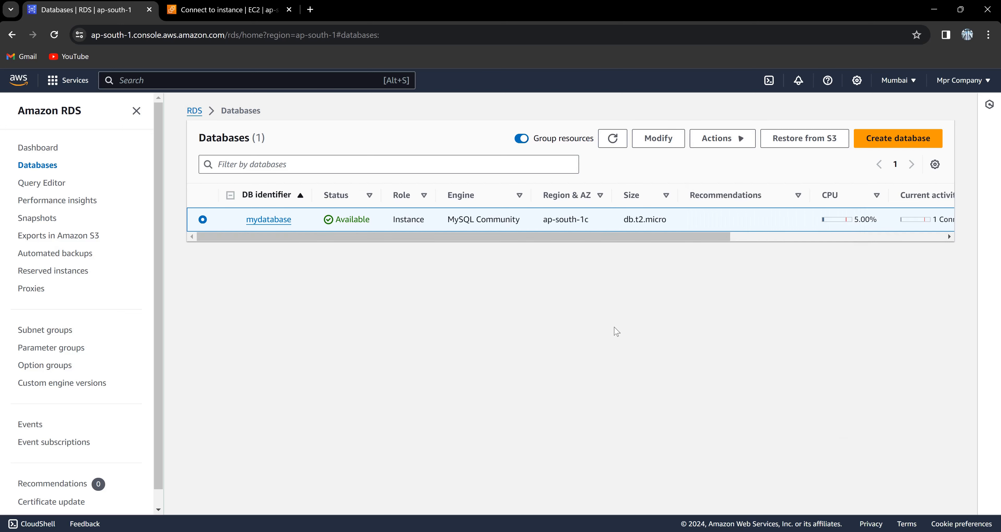
Delete the mydatabase instance without a final snapshot or retained automated backups, acknowledging the loss of backups and confirming with "delete me".
{"action": "left_click", "coordinate": [725, 140]}
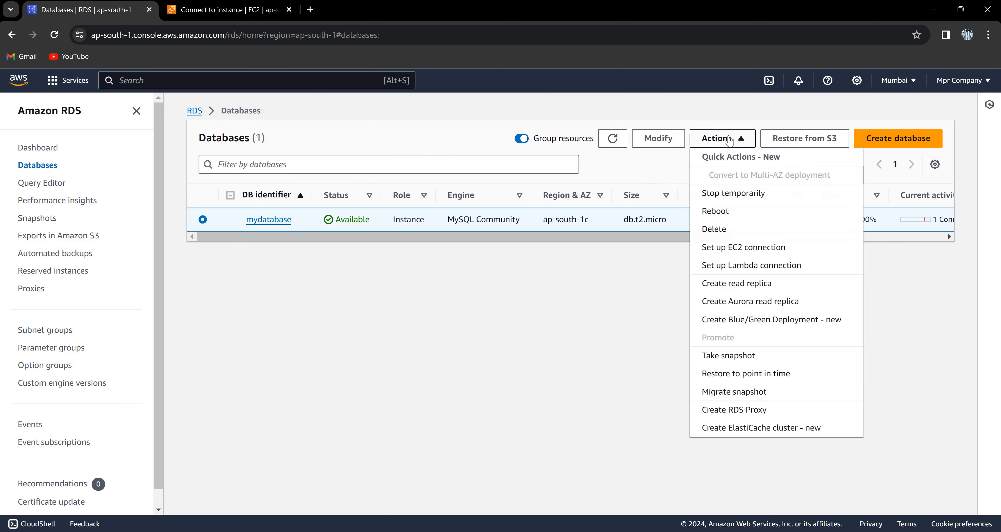
{"action": "left_click", "coordinate": [743, 232]}
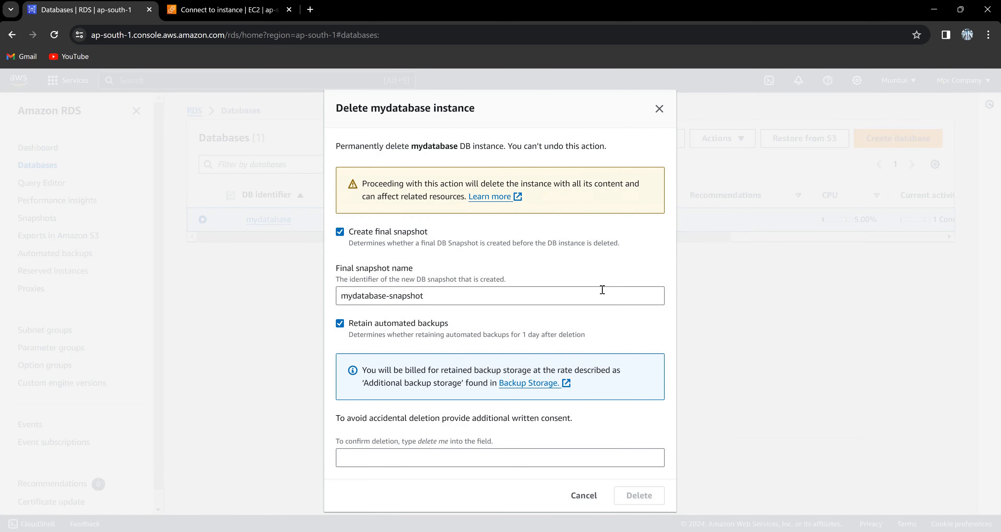
{"action": "left_click", "coordinate": [339, 233]}
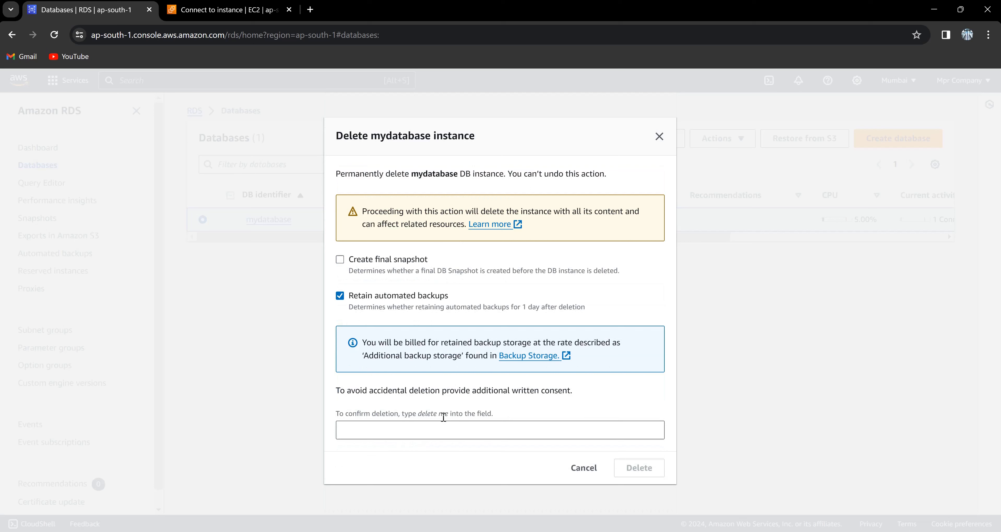
{"action": "left_click", "coordinate": [447, 425]}
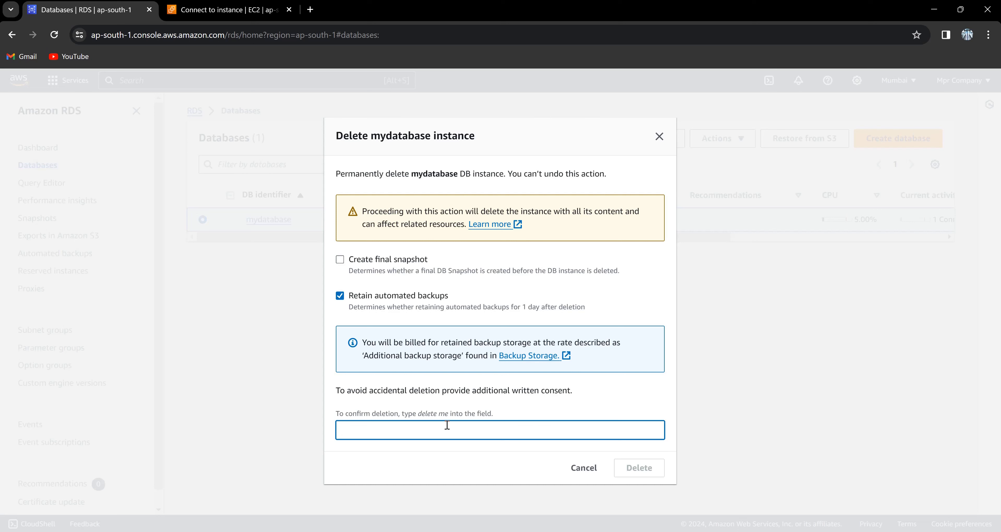
{"action": "type", "text": "delete me"}
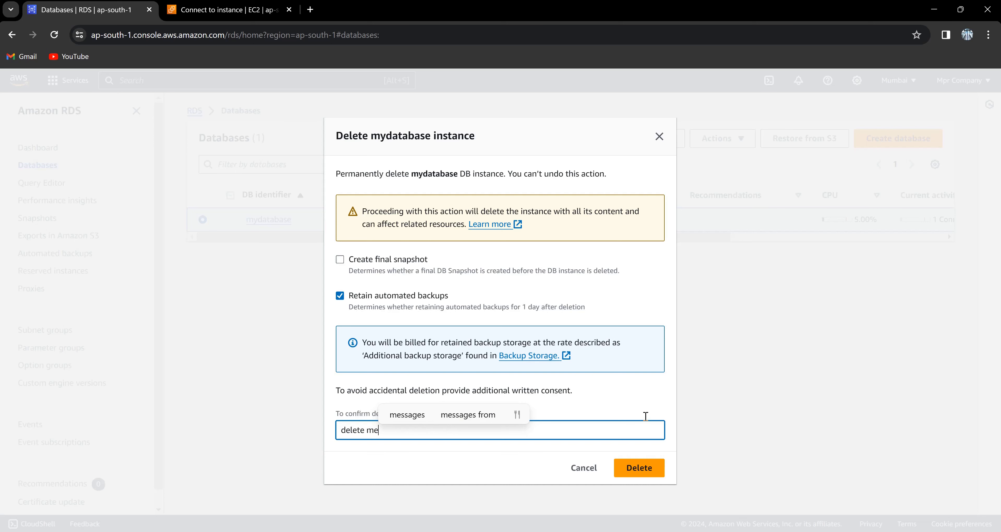
{"action": "left_click", "coordinate": [341, 297]}
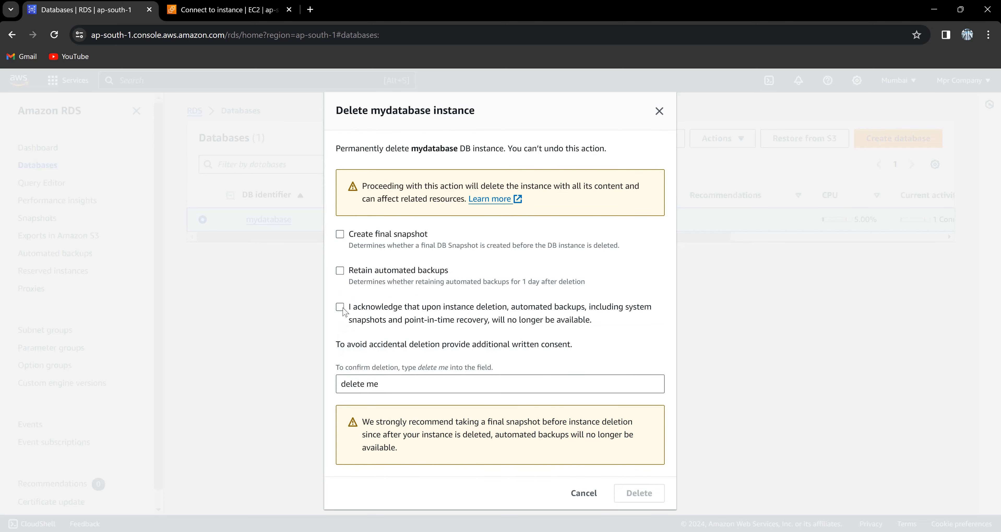
{"action": "left_click", "coordinate": [343, 308]}
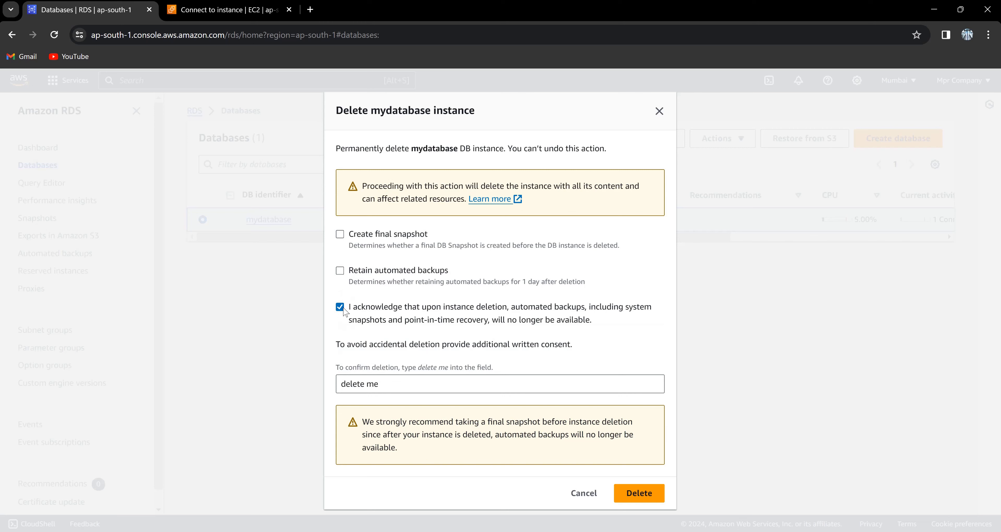
{"action": "left_click", "coordinate": [637, 493]}
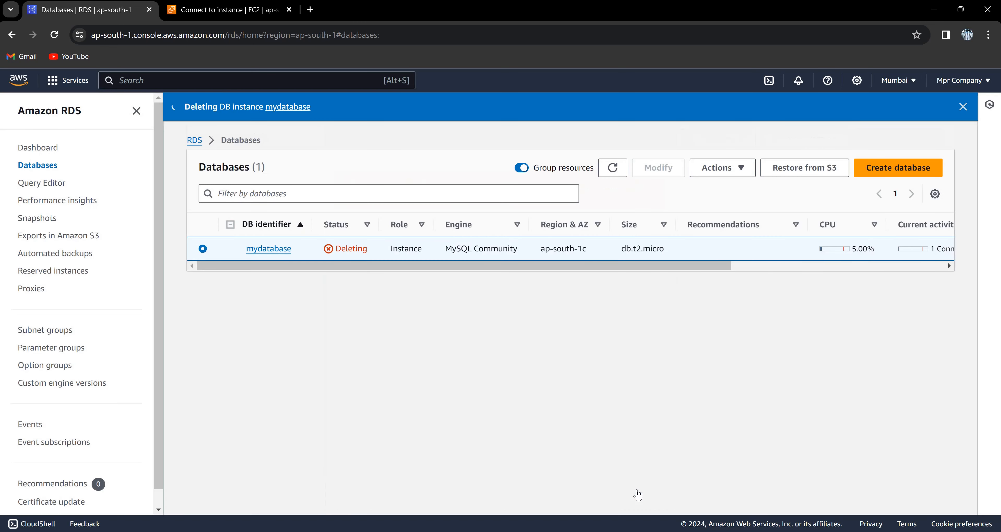
Terminate the EC2 instance named rds from the EC2 instances list and dismiss the notification.
{"action": "left_click", "coordinate": [250, 19]}
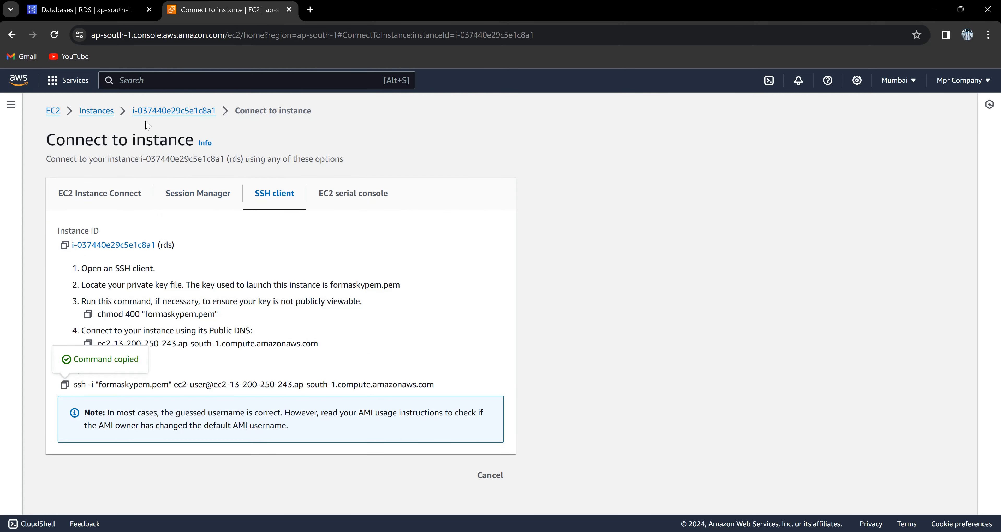
{"action": "left_click", "coordinate": [104, 116]}
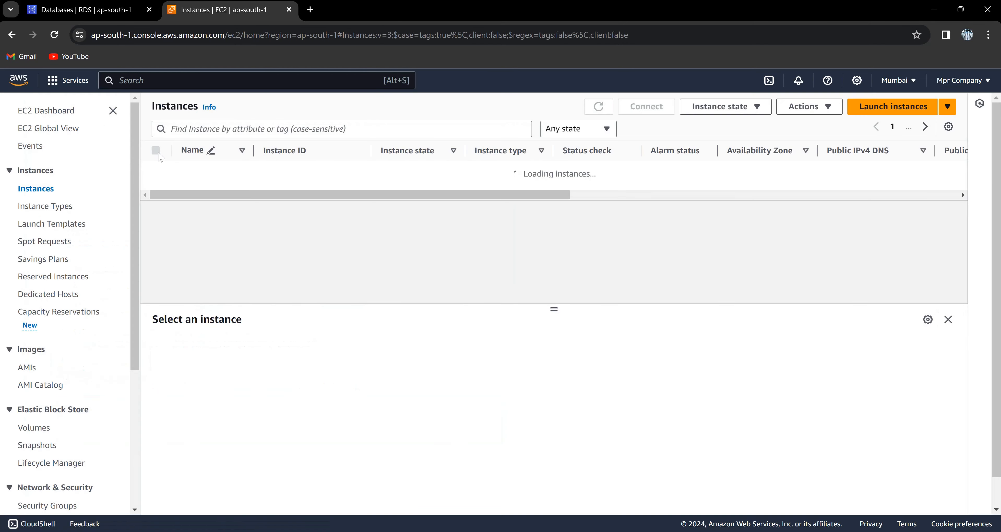
{"action": "left_click", "coordinate": [158, 170]}
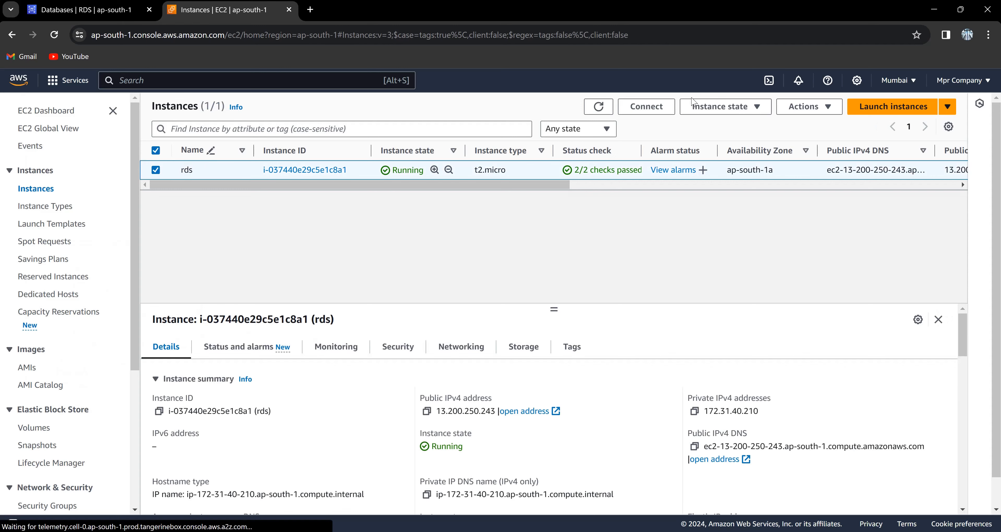
{"action": "left_click", "coordinate": [699, 106]}
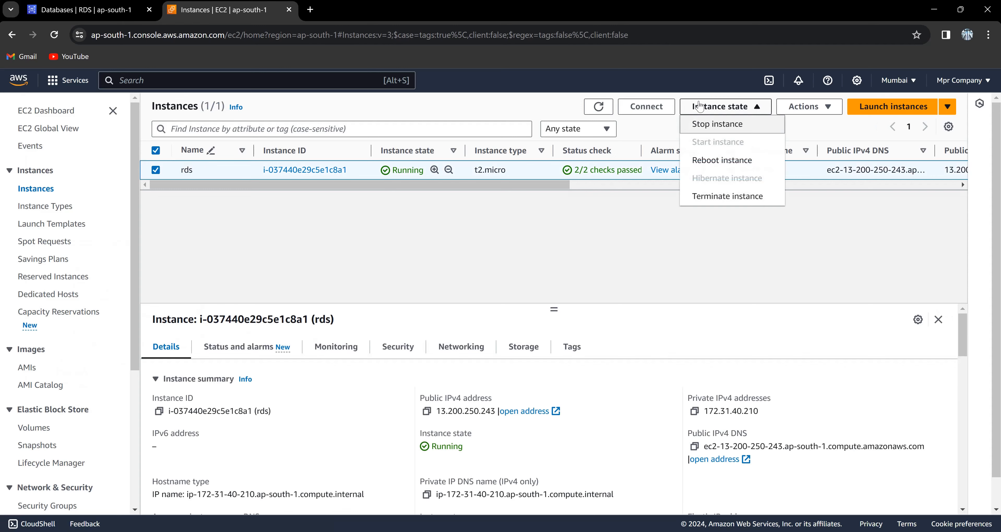
{"action": "left_click", "coordinate": [733, 197]}
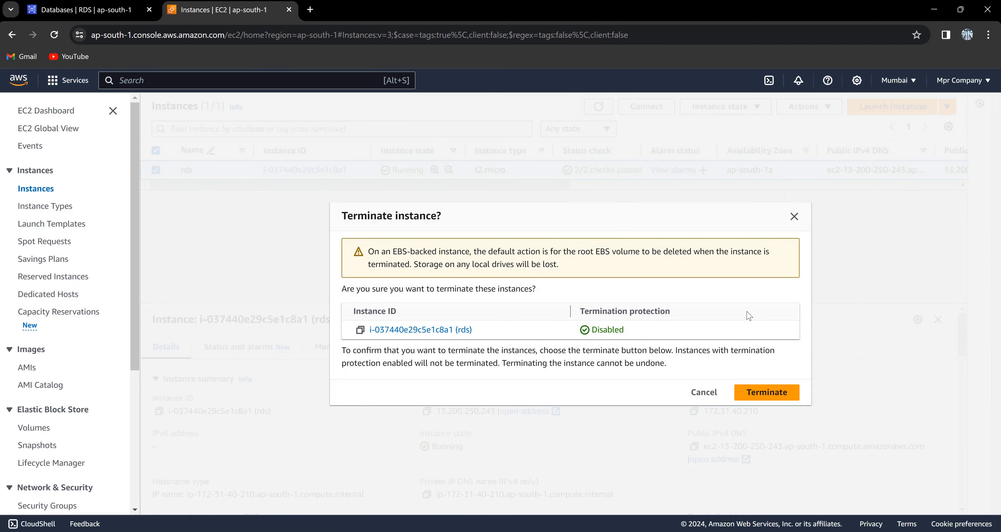
{"action": "left_click", "coordinate": [767, 394]}
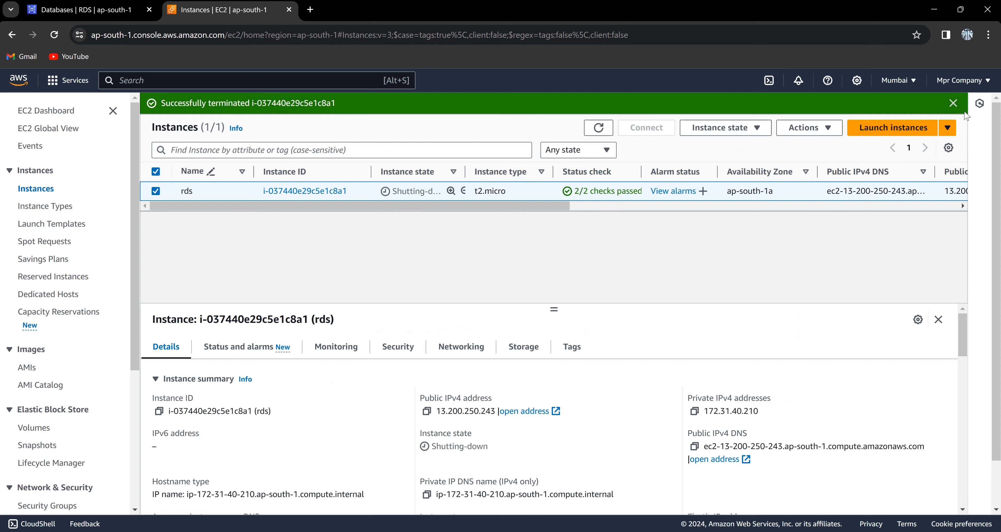
{"action": "left_click", "coordinate": [953, 103]}
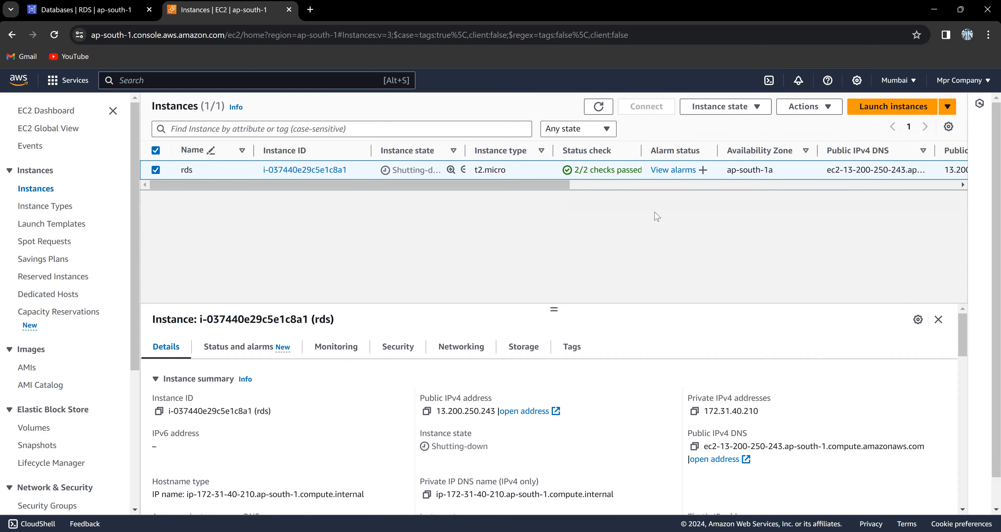